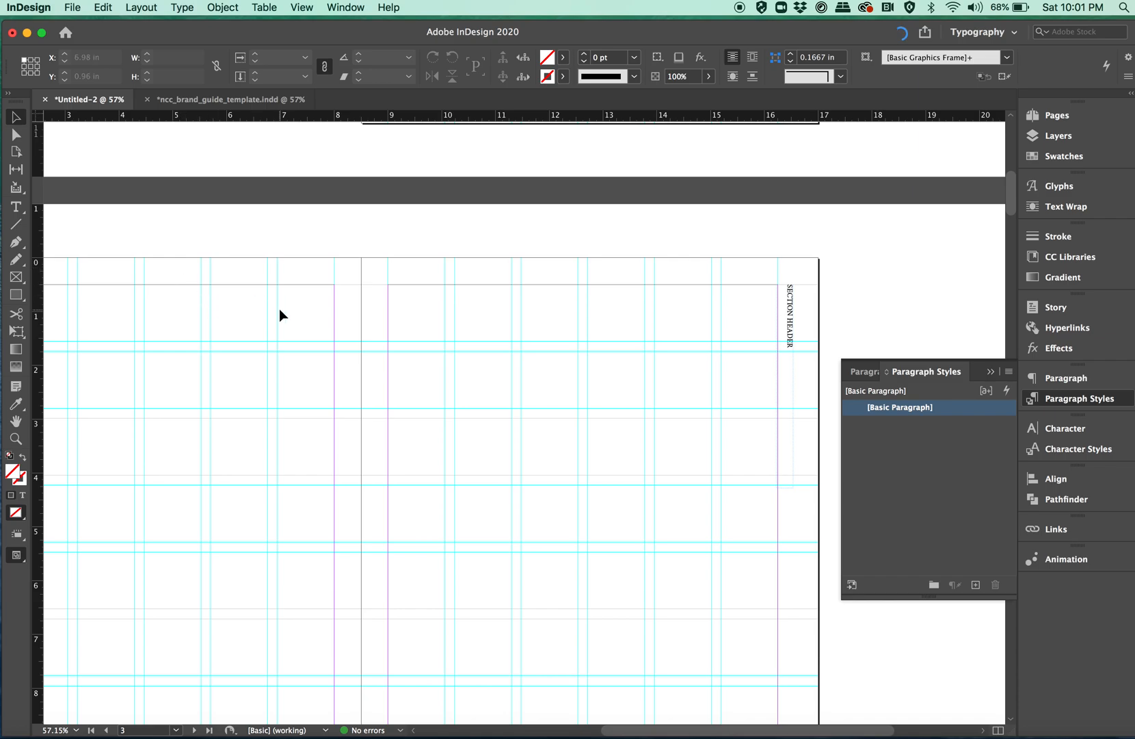
Go back to the first page and collapse the Paragraph Styles panel to clear the workspace
scroll(279, 310, up, 6)
scroll(280, 308, up, 1)
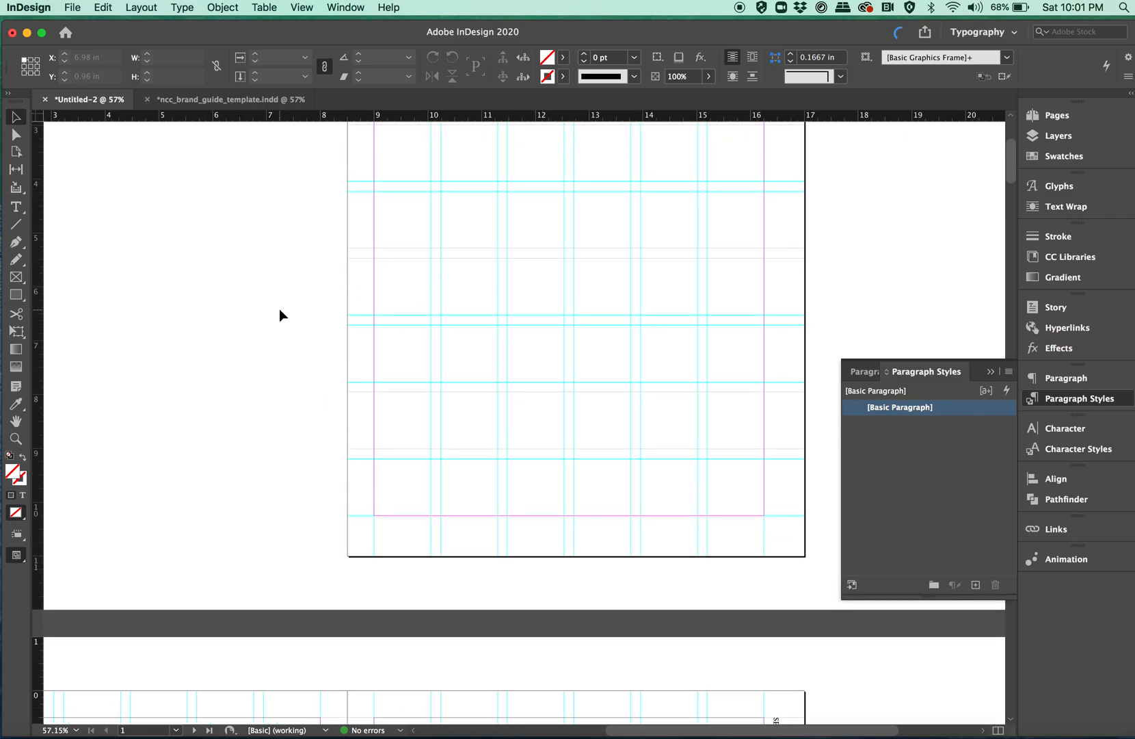
scroll(280, 316, up, 3)
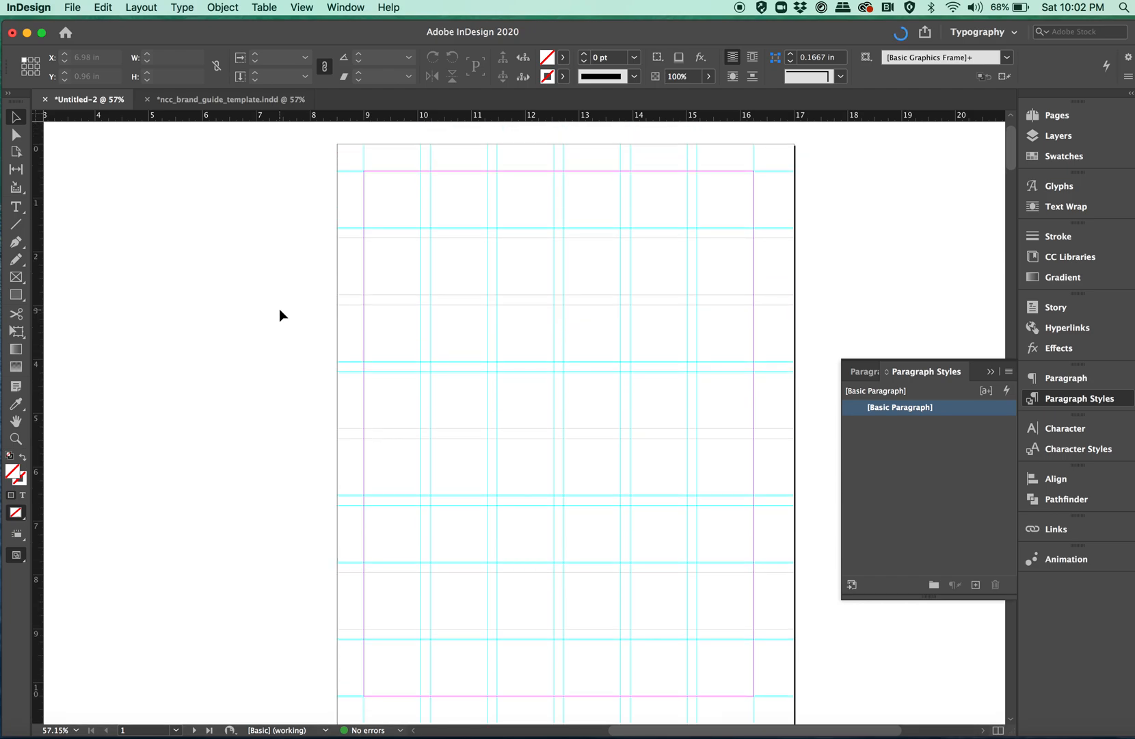
click(990, 372)
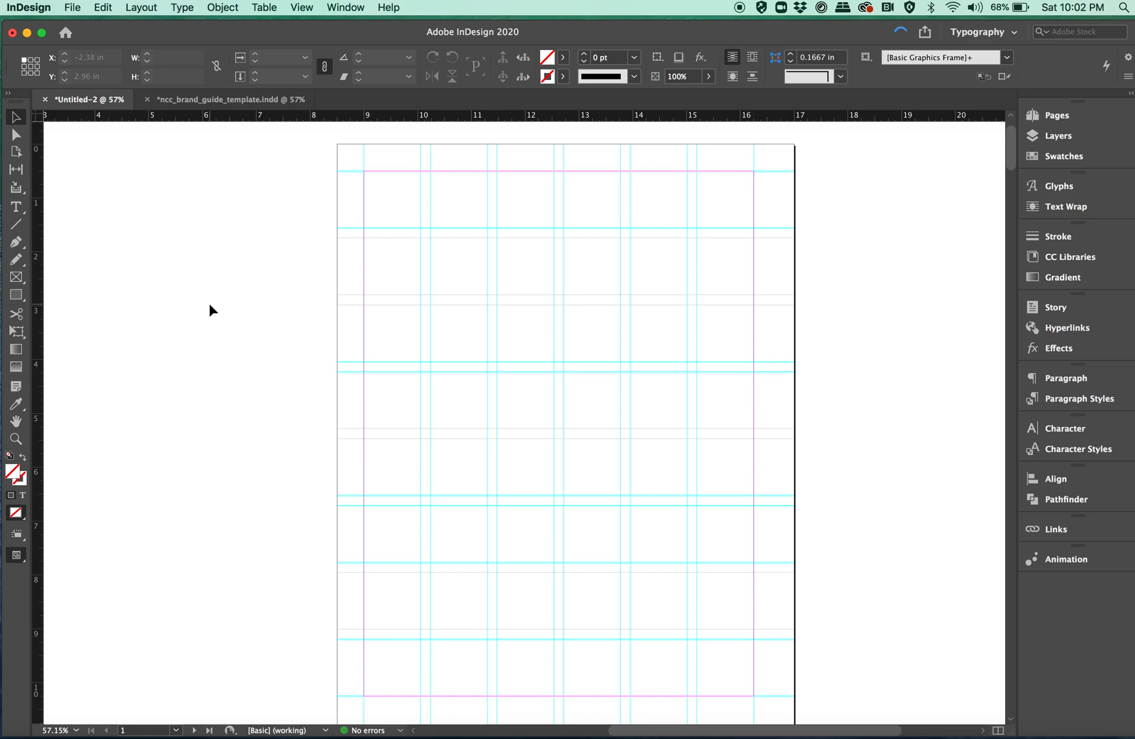
Start placing a file and browse to the VCFA Thesis folder inside Drive Files on the Desktop
click(73, 8)
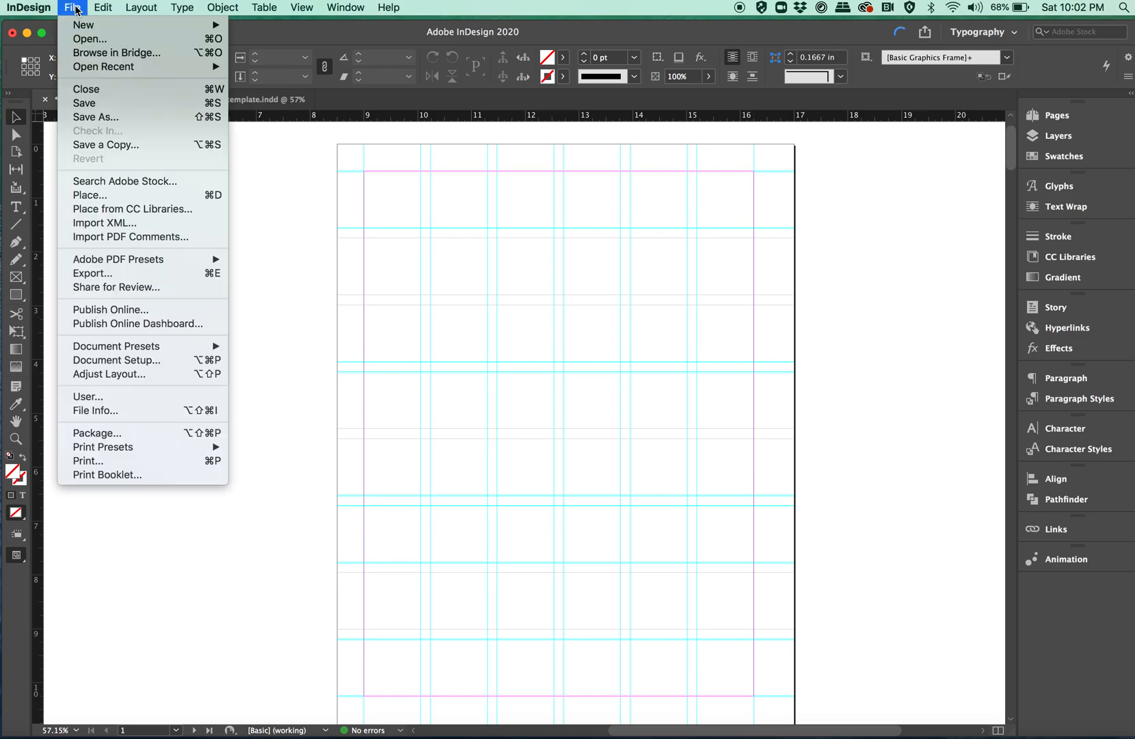
click(104, 197)
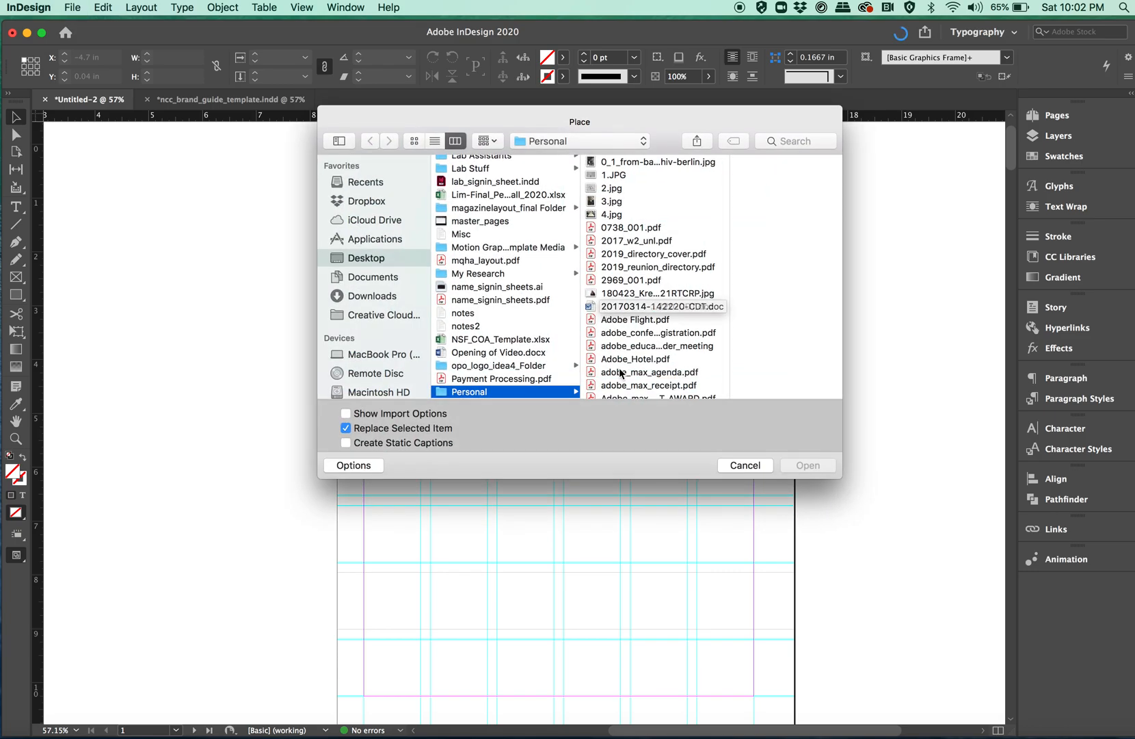
scroll(539, 294, up, 3)
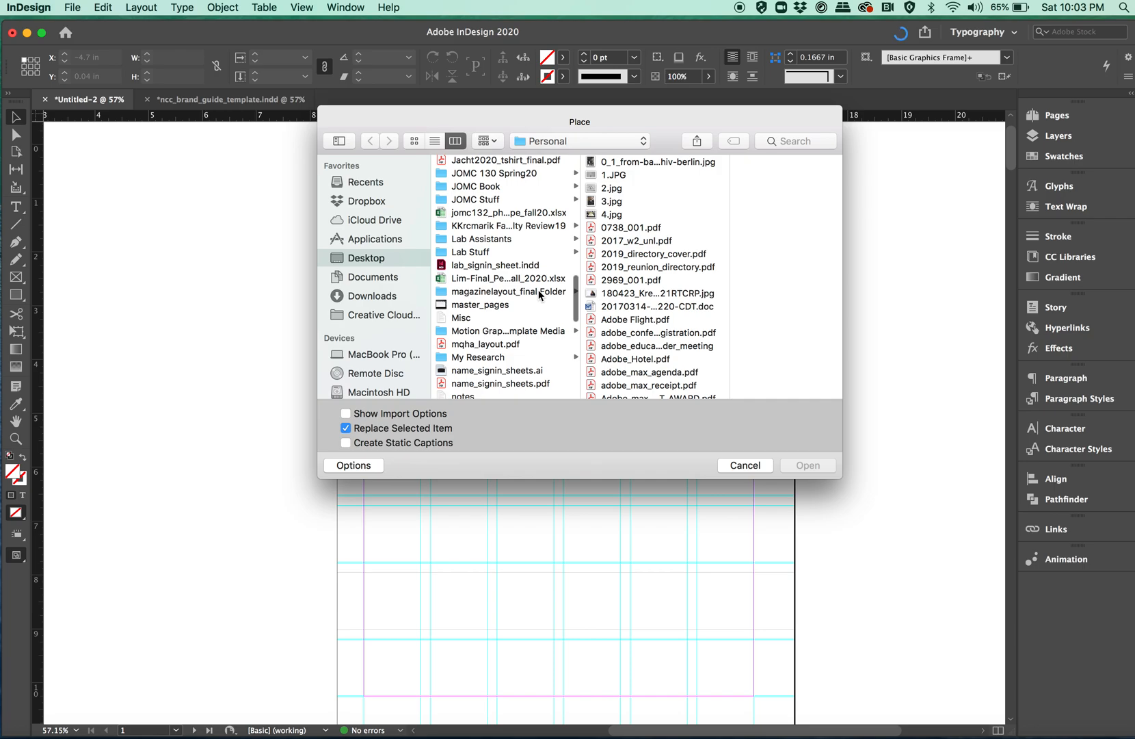
scroll(539, 294, up, 15)
scroll(539, 294, up, 1)
scroll(538, 295, up, 10)
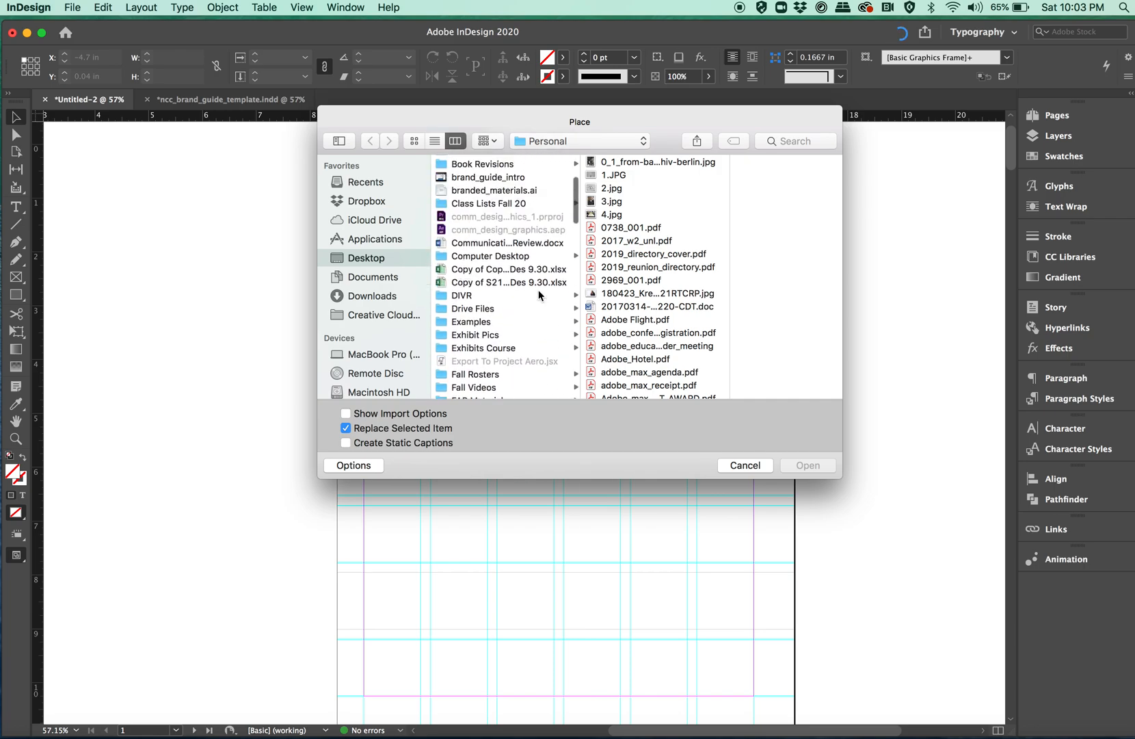
click(464, 390)
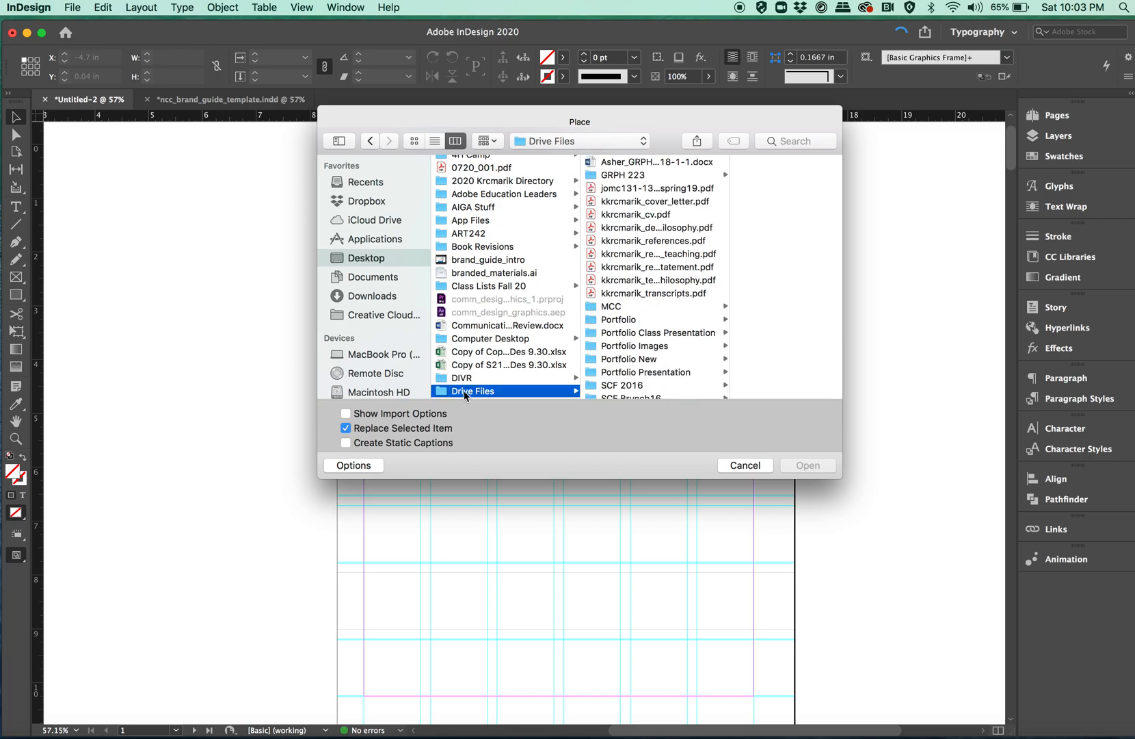
scroll(615, 365, down, 8)
scroll(616, 367, down, 3)
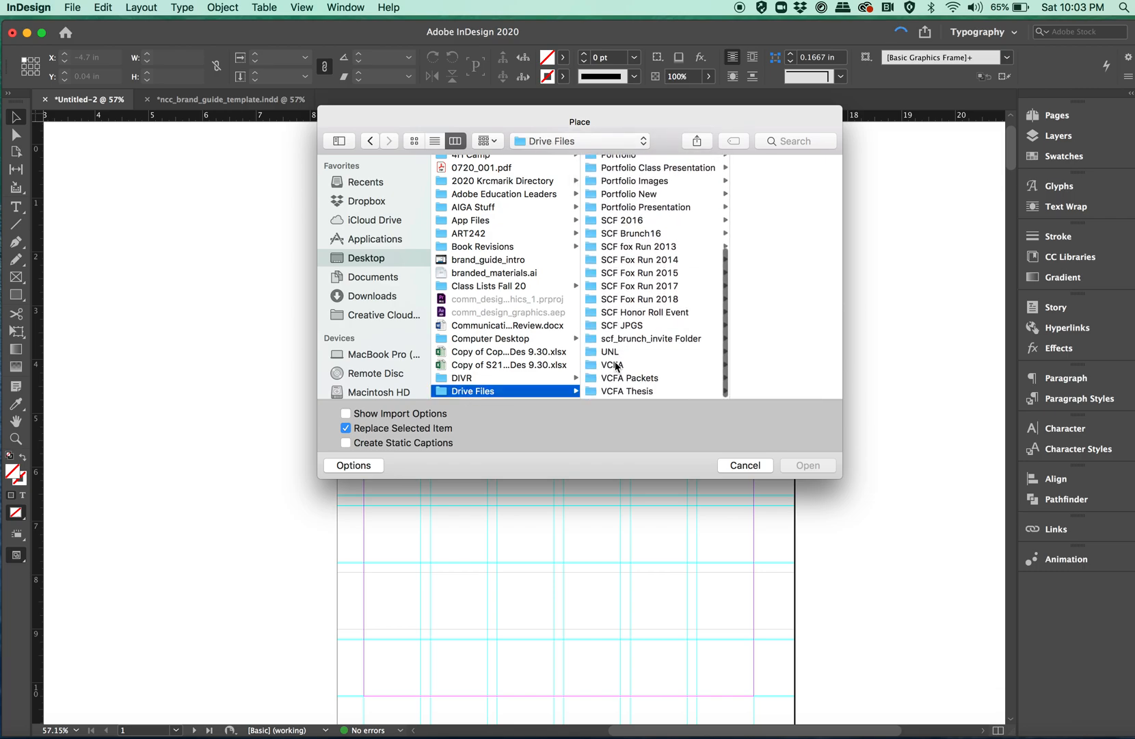
scroll(615, 366, up, 2)
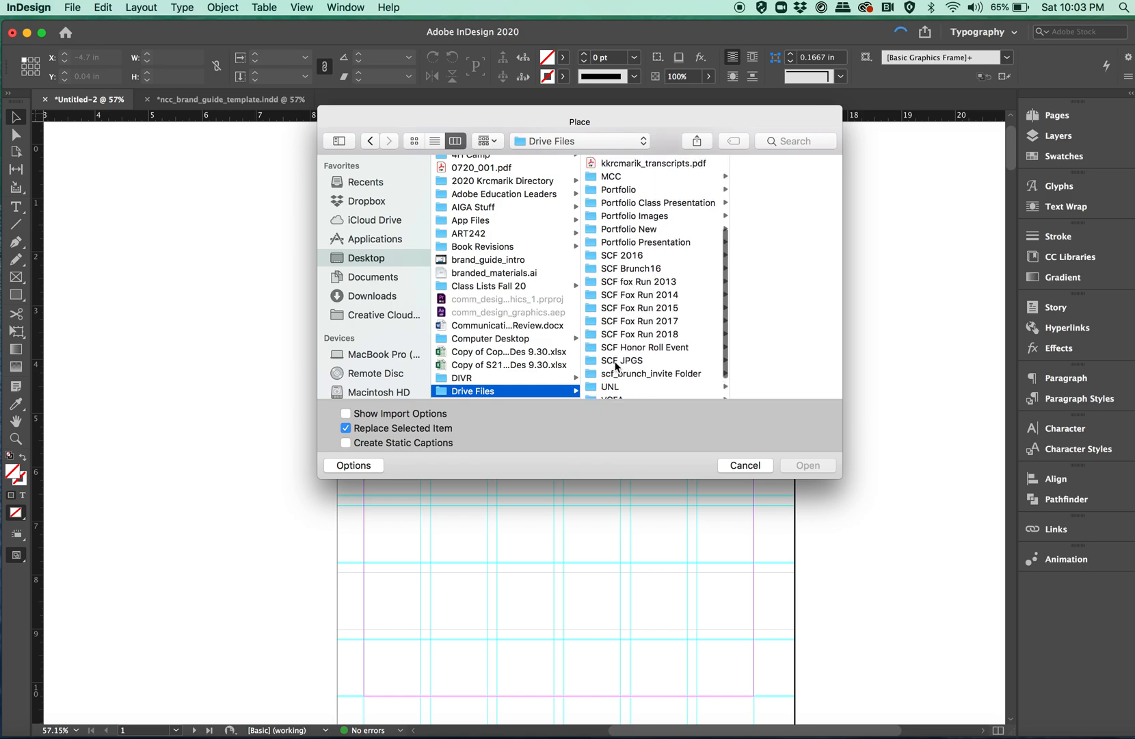
scroll(615, 366, down, 3)
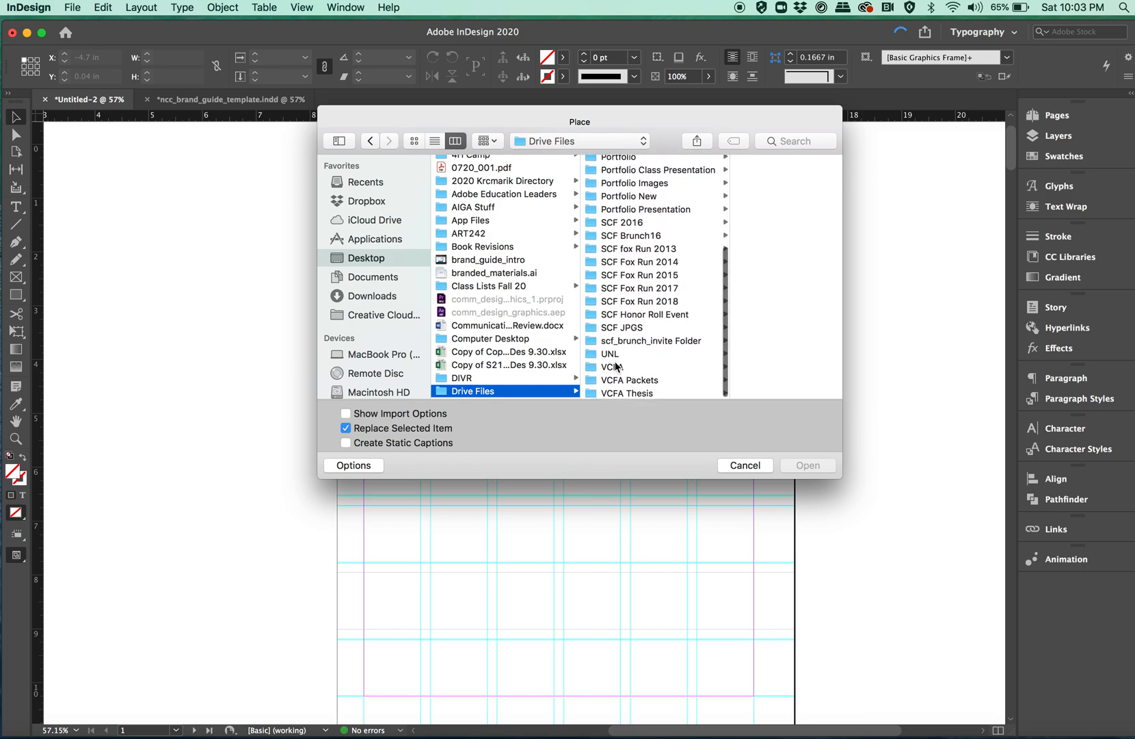
click(618, 391)
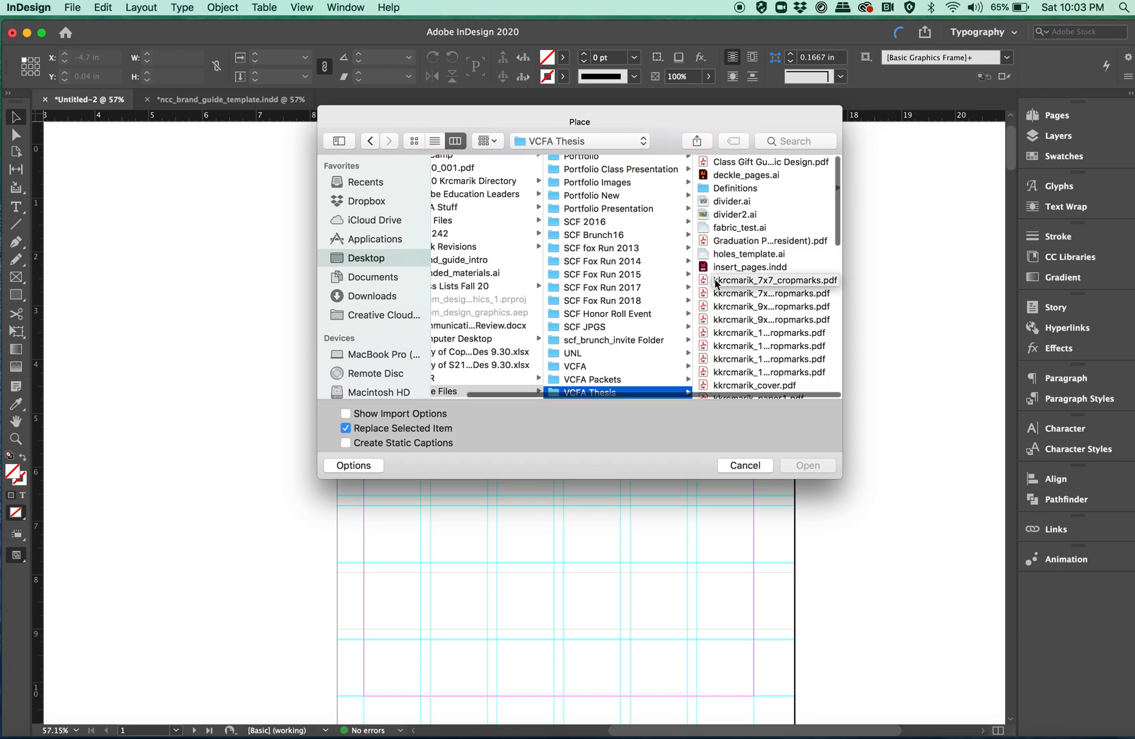
Load the thesis speech .docx document for placement, skipping replacement of its missing fonts
scroll(716, 283, down, 5)
scroll(716, 282, down, 2)
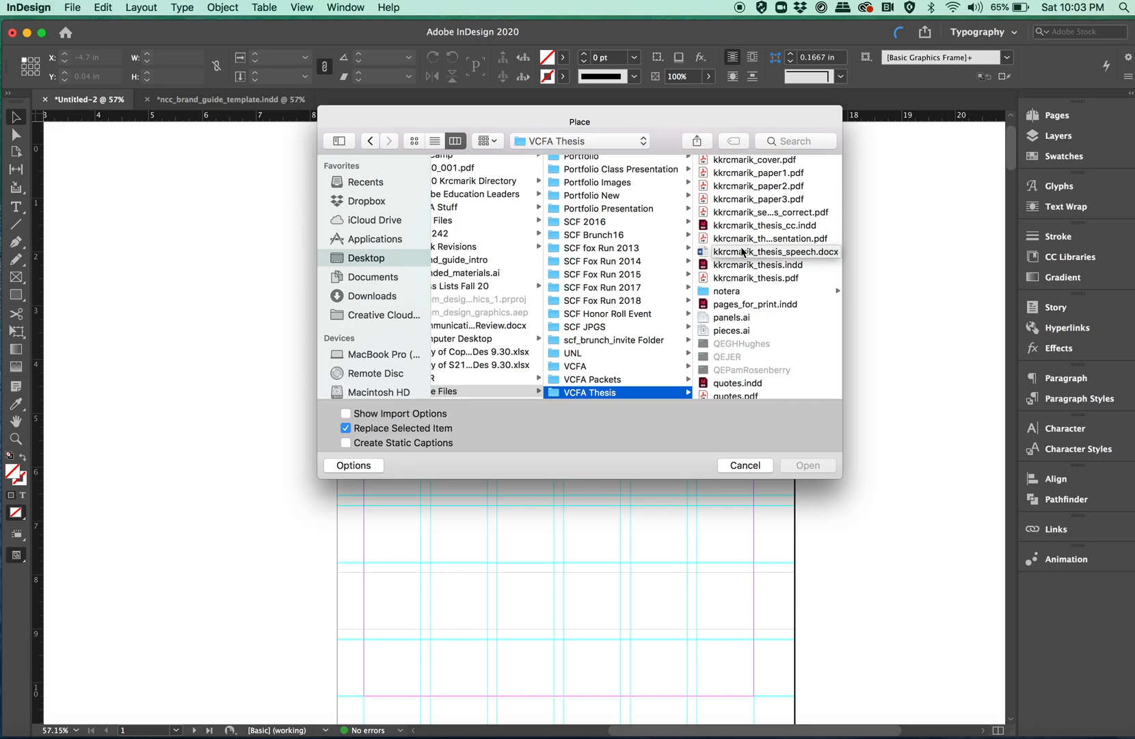
click(743, 252)
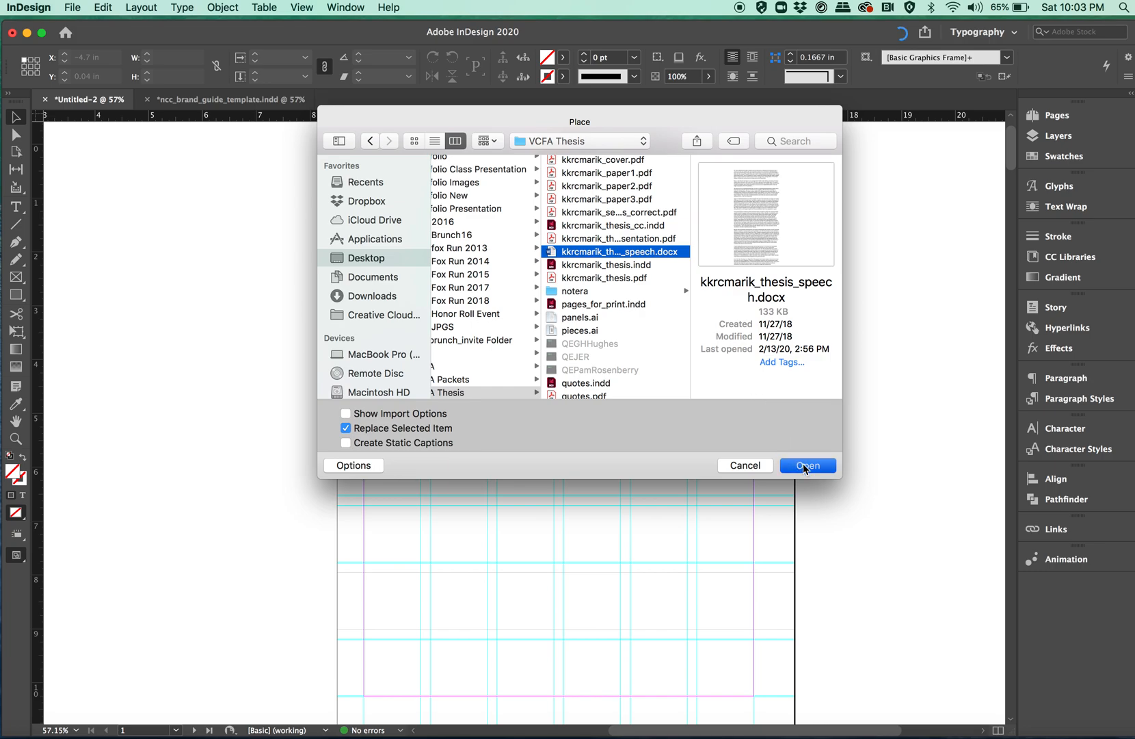
key(Return)
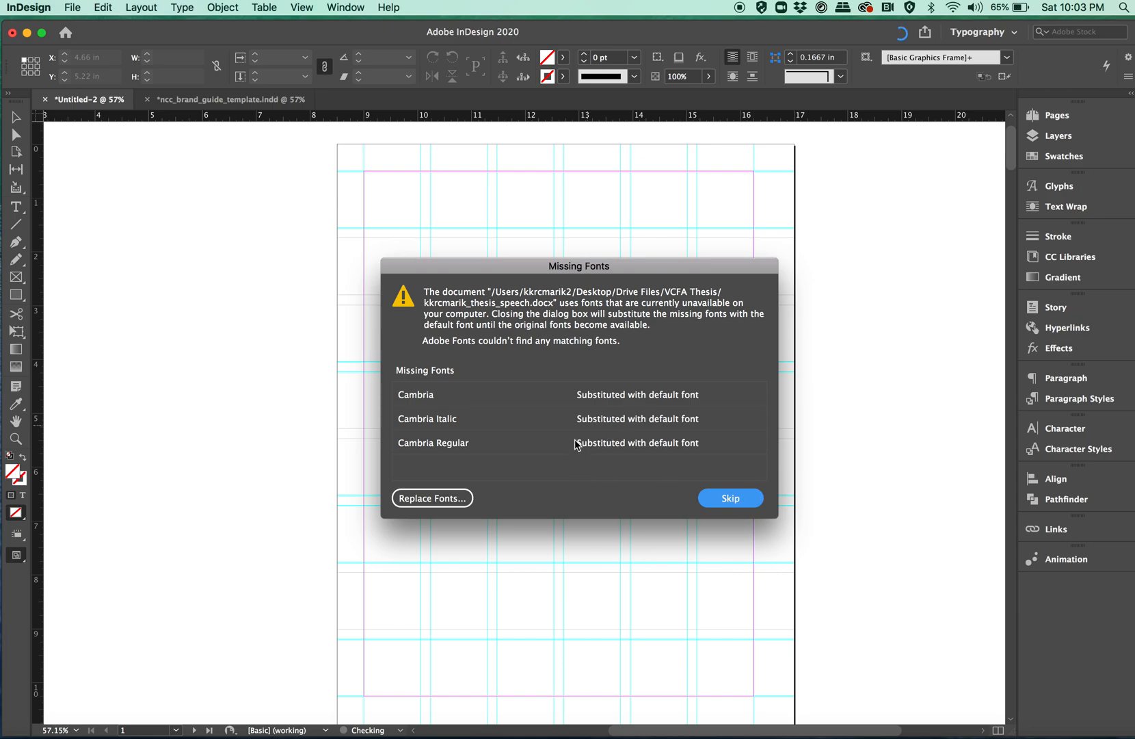
click(729, 497)
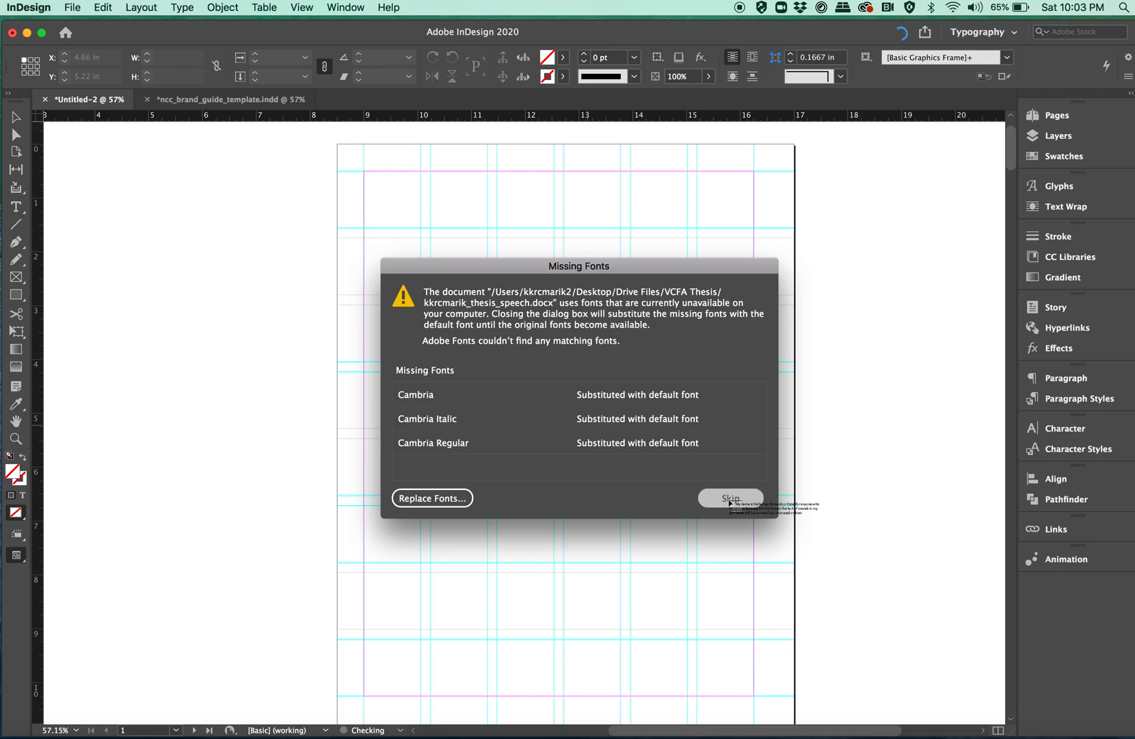
Place the text on page 3 at X 9 in, Y 1.7422 in, and narrow its frame to 2.2958 in across two grid columns
click(568, 467)
scroll(568, 468, down, 15)
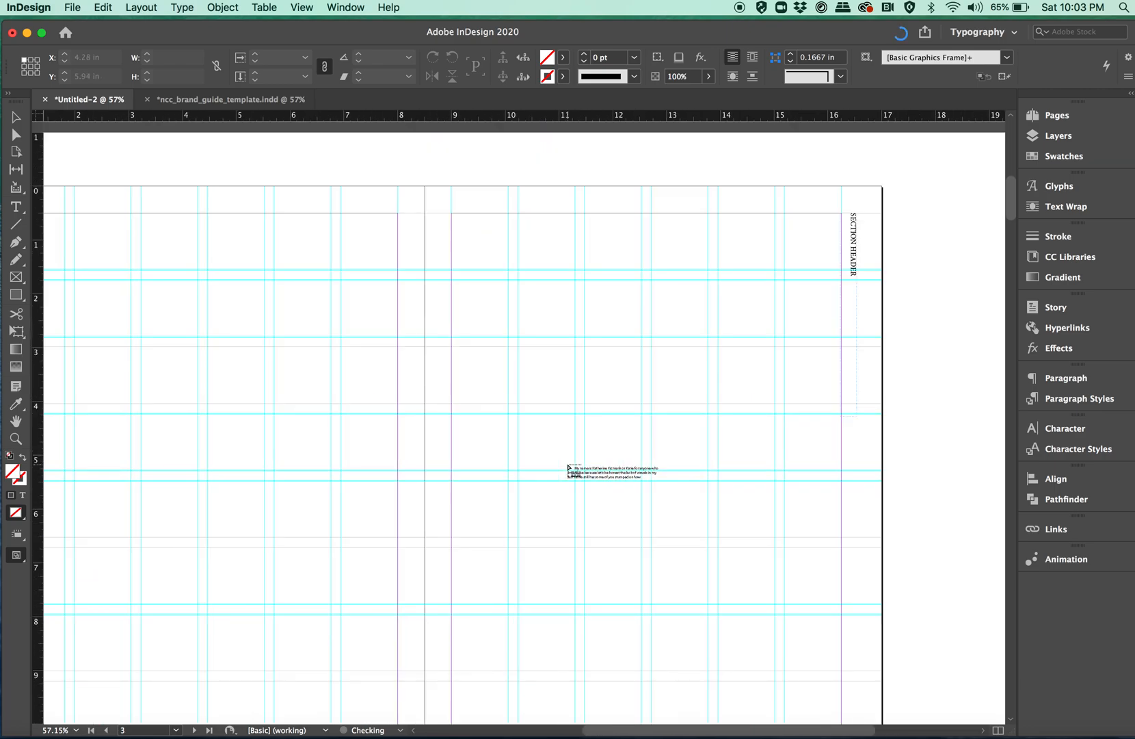
scroll(562, 465, up, 3)
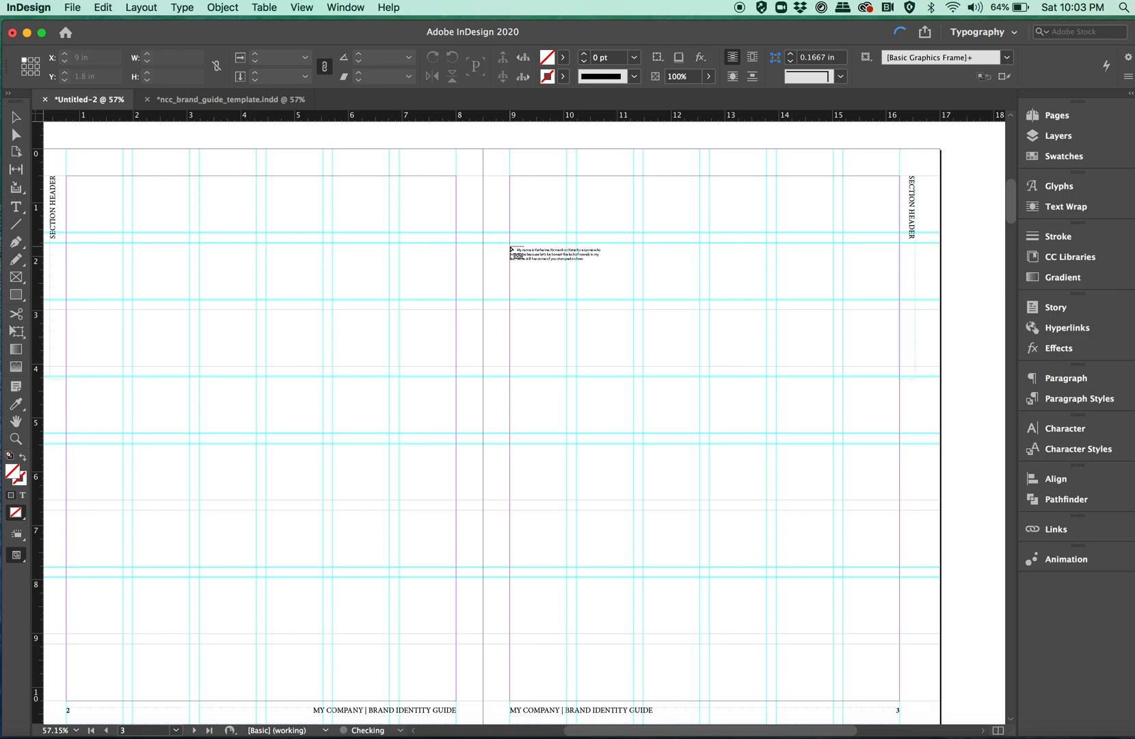
click(510, 244)
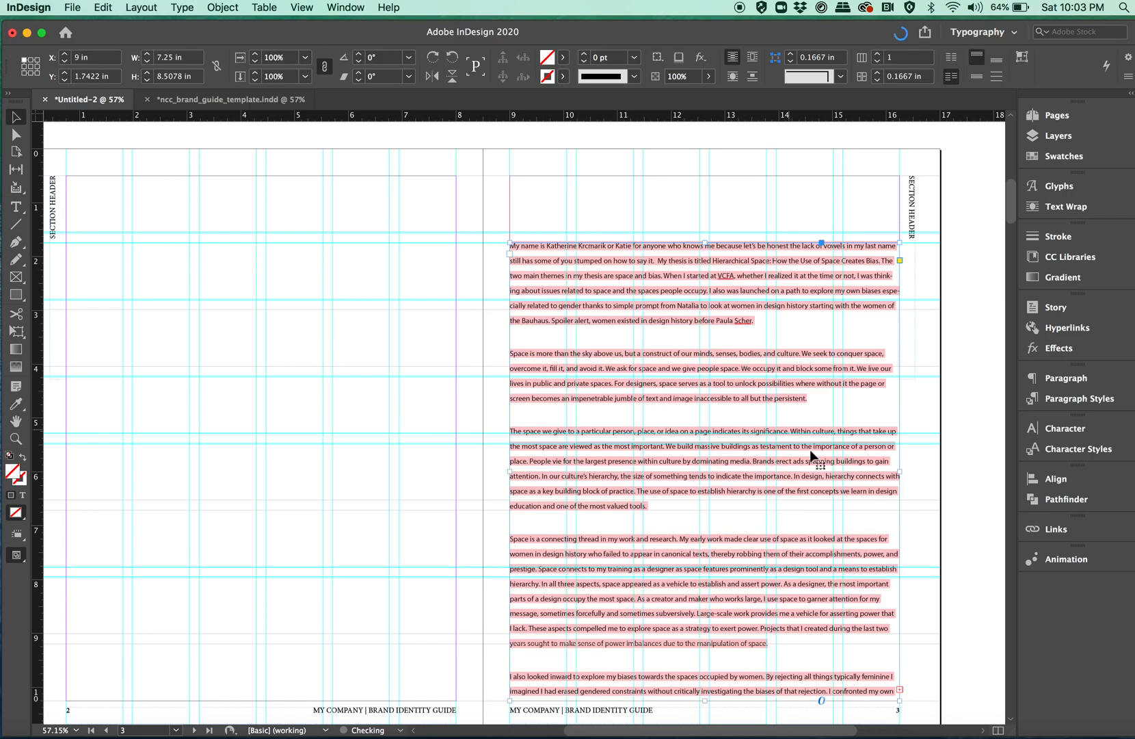
drag(901, 473, 633, 473)
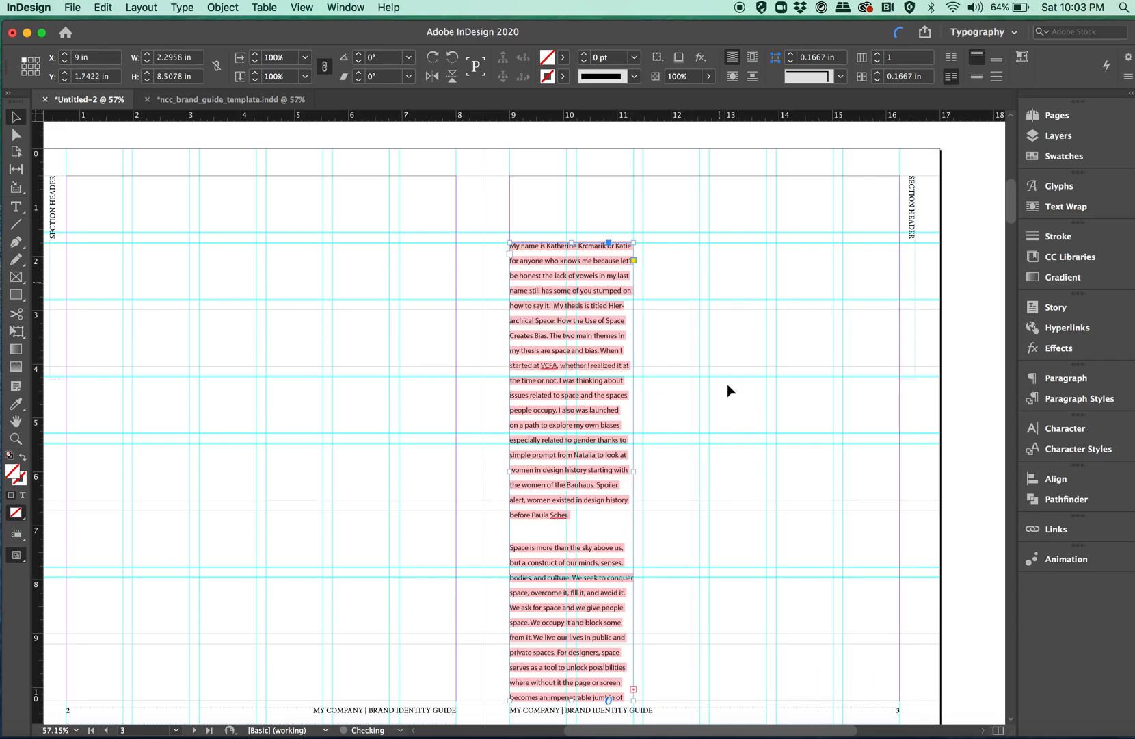
Thread the overset text into a second page 3 frame at X 11.4771 in, 2.2958 in wide, aligned with the first frame's top
scroll(712, 482, down, 3)
click(642, 574)
scroll(725, 446, up, 8)
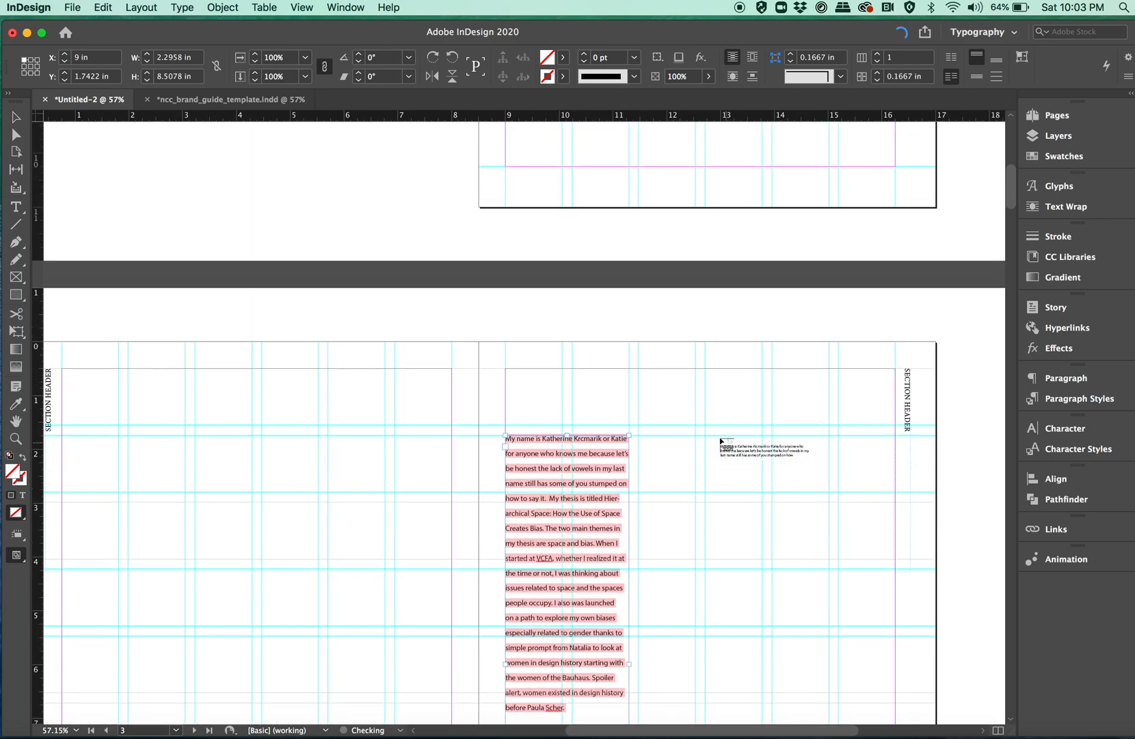
scroll(702, 469, down, 4)
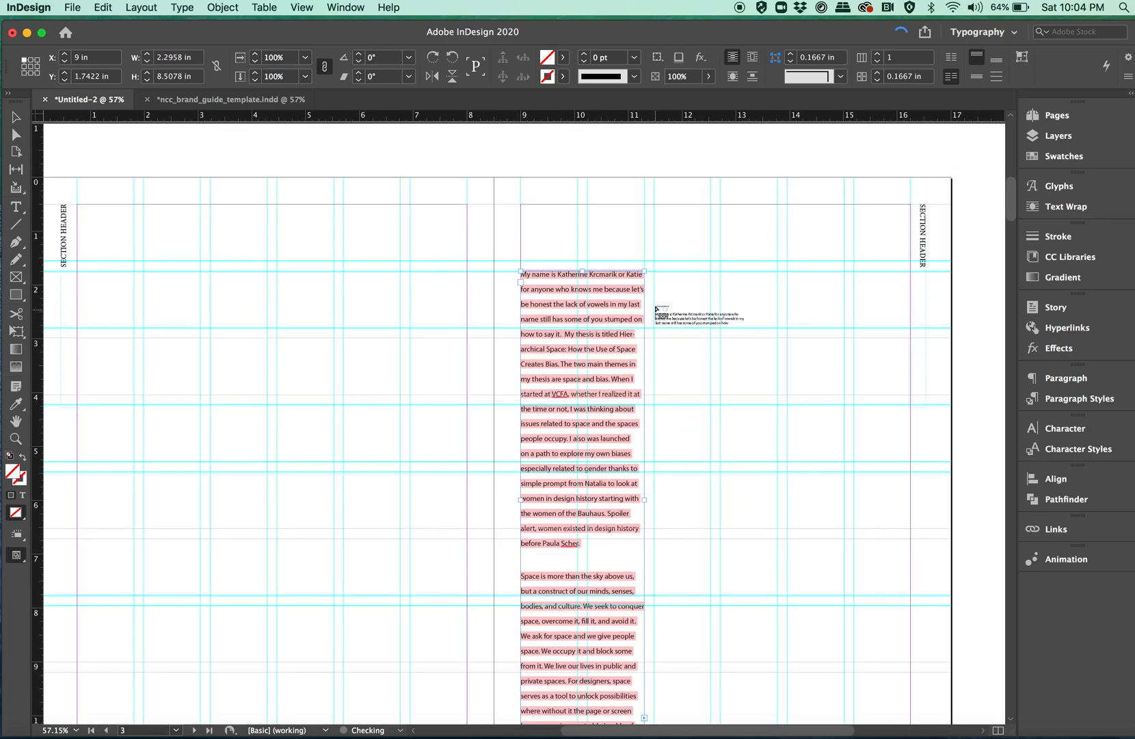
click(655, 273)
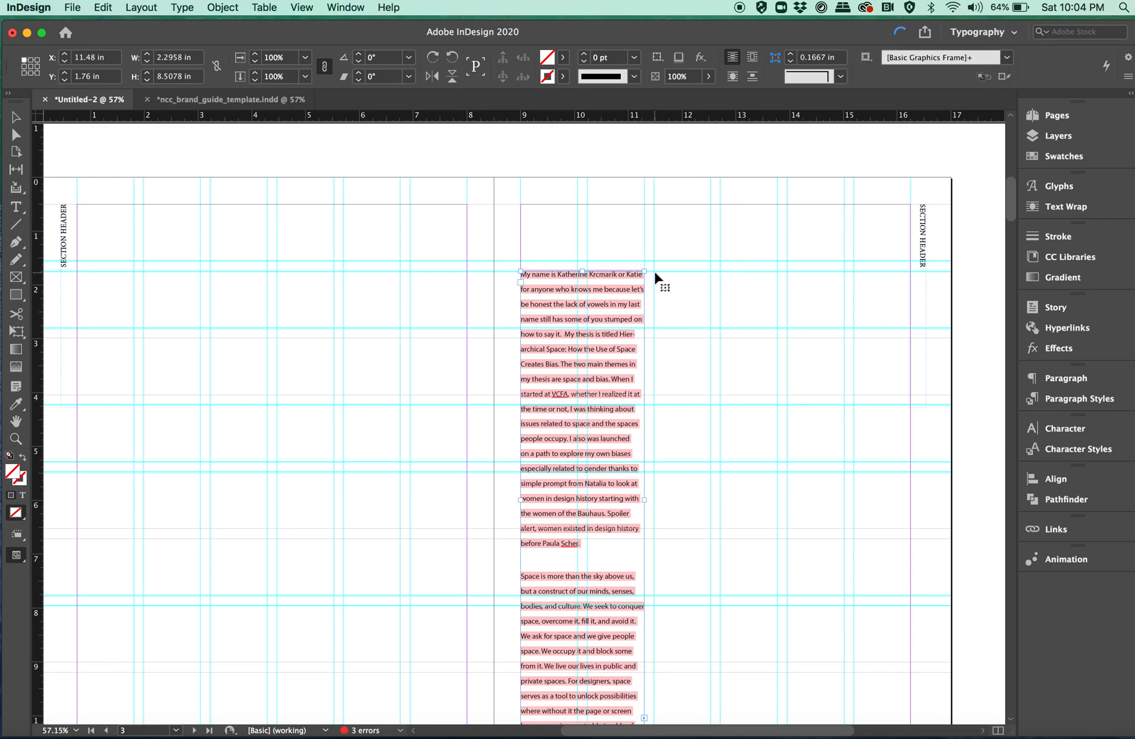
drag(520, 499, 654, 489)
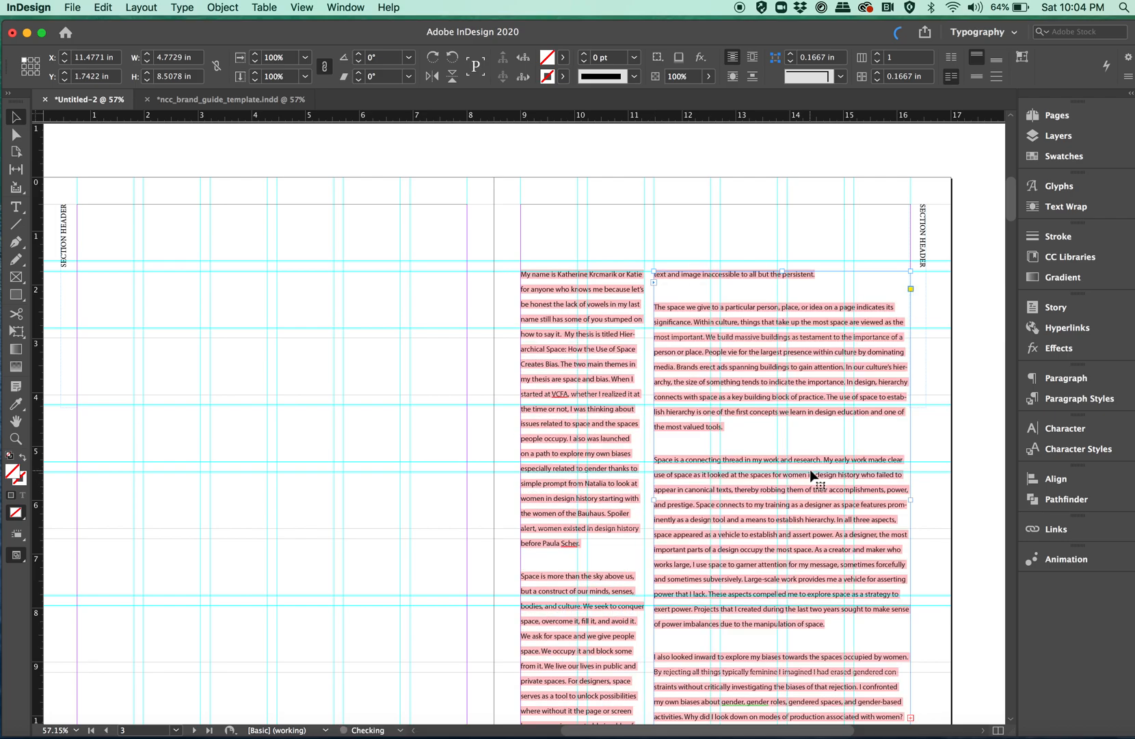
scroll(811, 474, down, 5)
drag(890, 376, 760, 373)
Continue the overset text in a third page 3 frame at X 13.9542 in, 2.2958 in wide, ending at the outer margin
scroll(796, 387, up, 1)
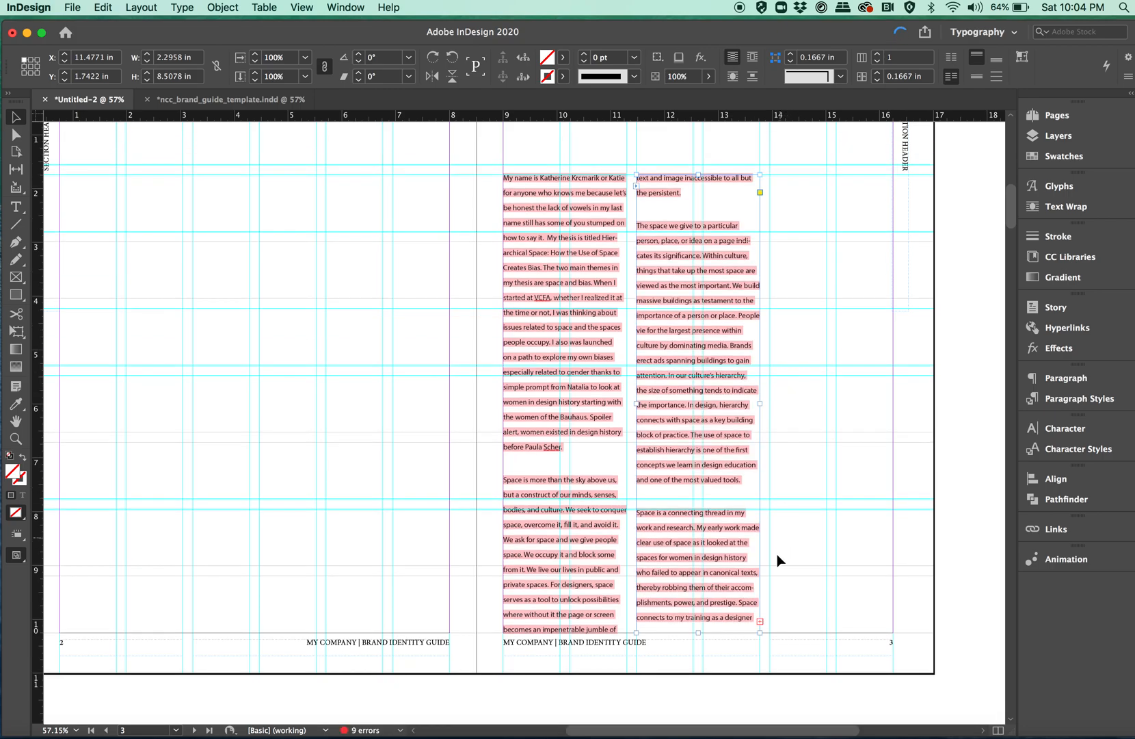
click(759, 621)
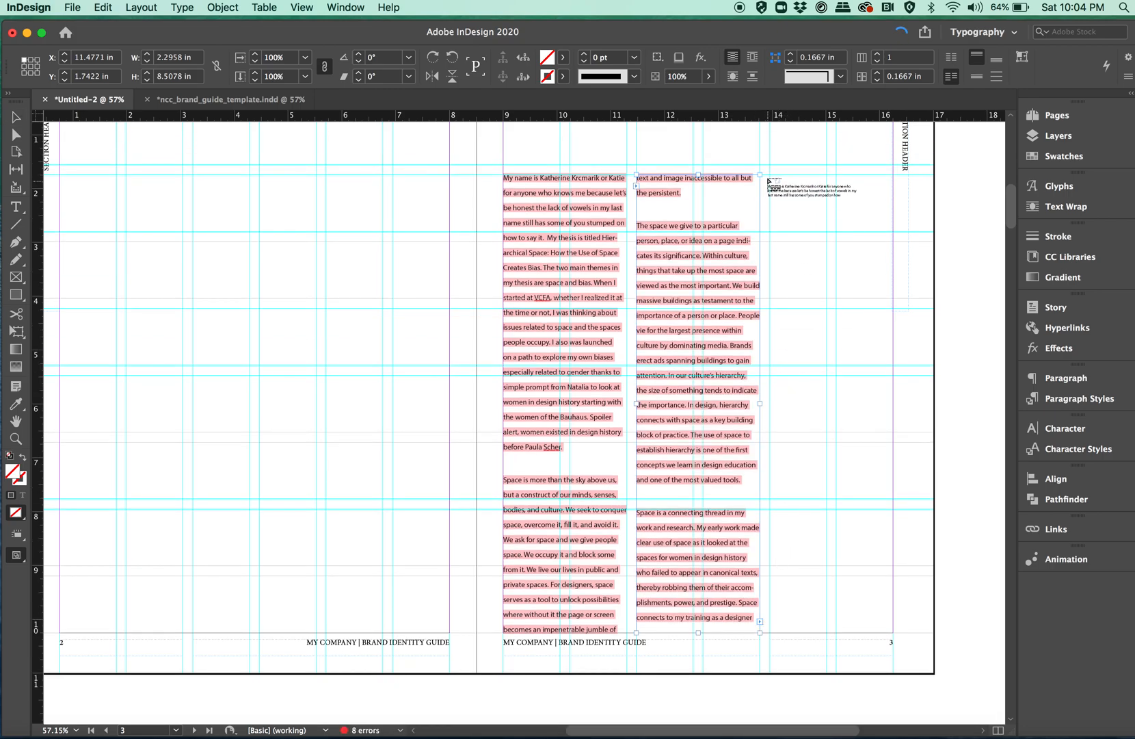
click(771, 176)
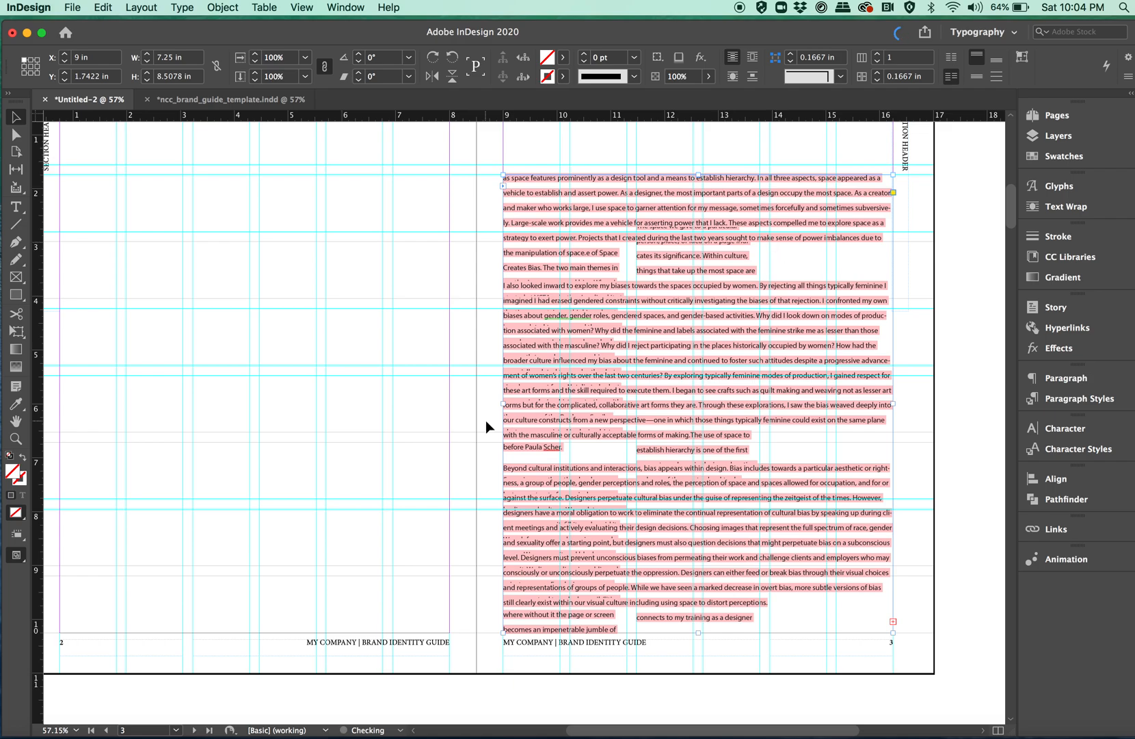
drag(502, 403, 769, 420)
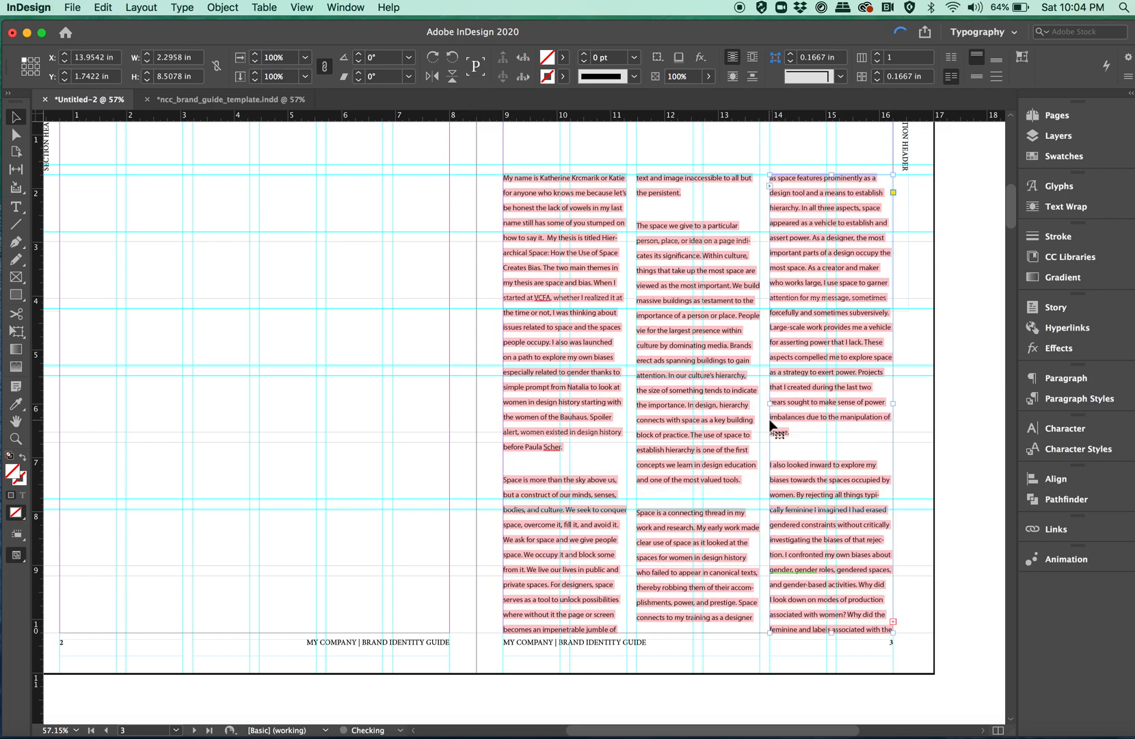
Shorten the first text frame on page 3 to a height of 4.7813 in so its text reflows through the threaded frames
click(586, 539)
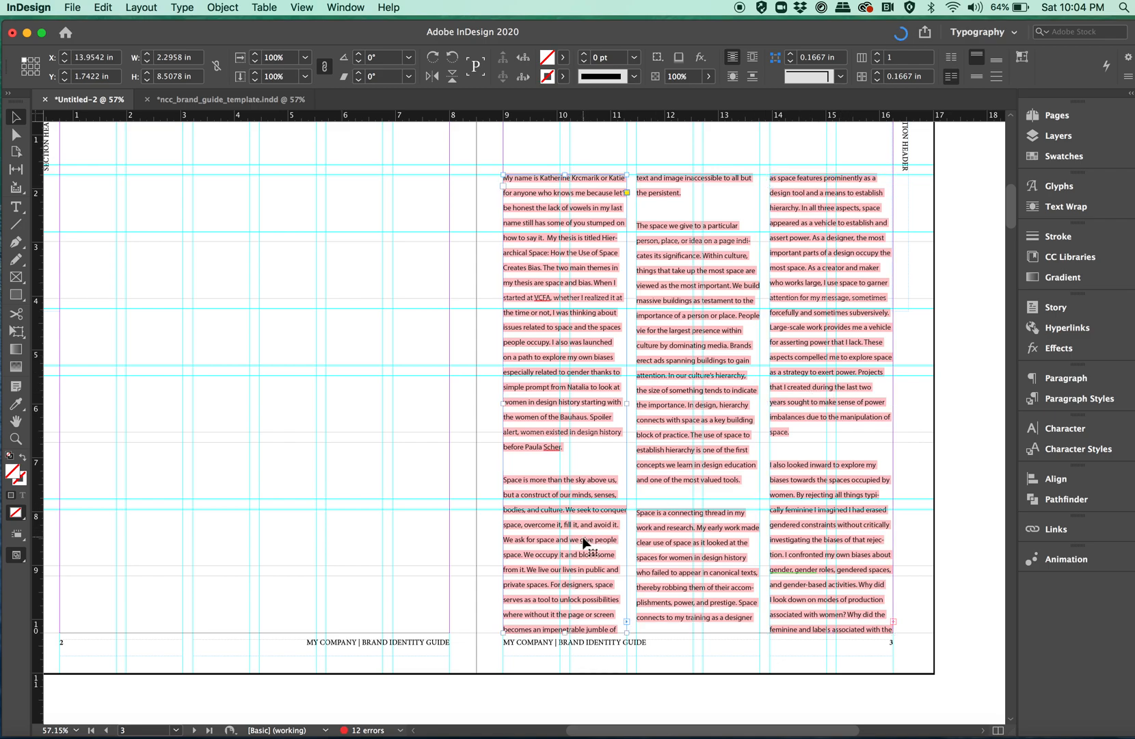
drag(564, 630, 588, 433)
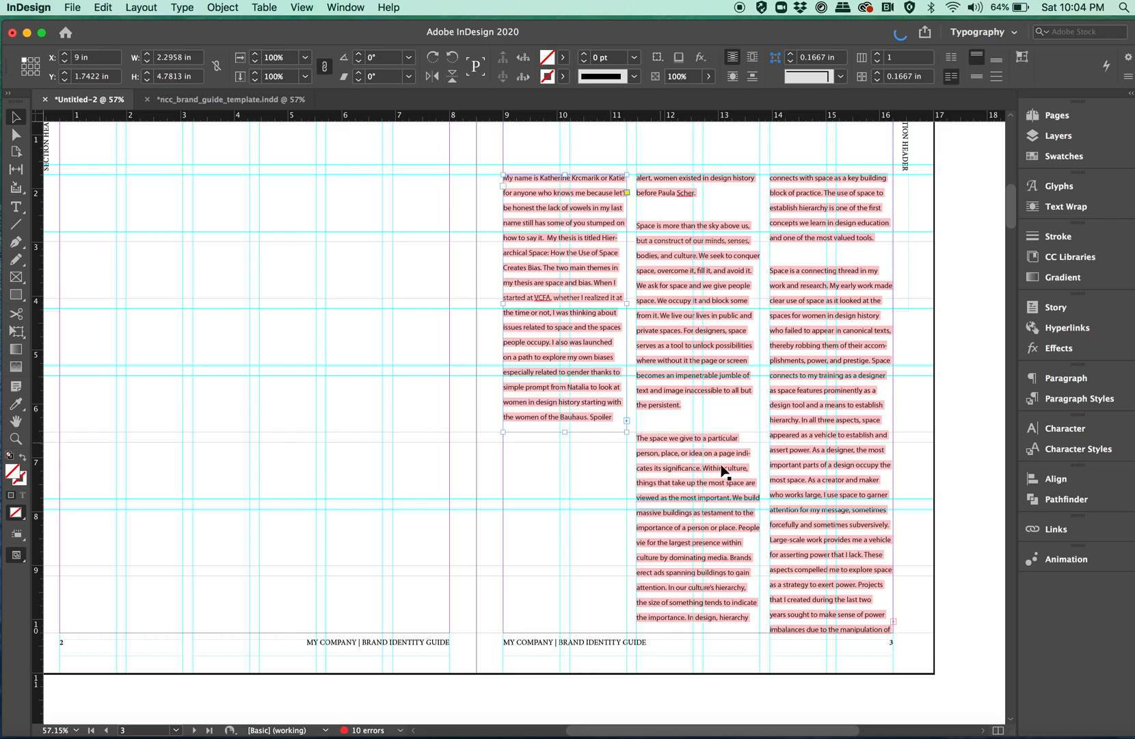
Thread page 3's remaining overset text into a page 4 frame at X 0.75 in, Y 1.7422 in, narrowed to 2.2958 in
click(892, 620)
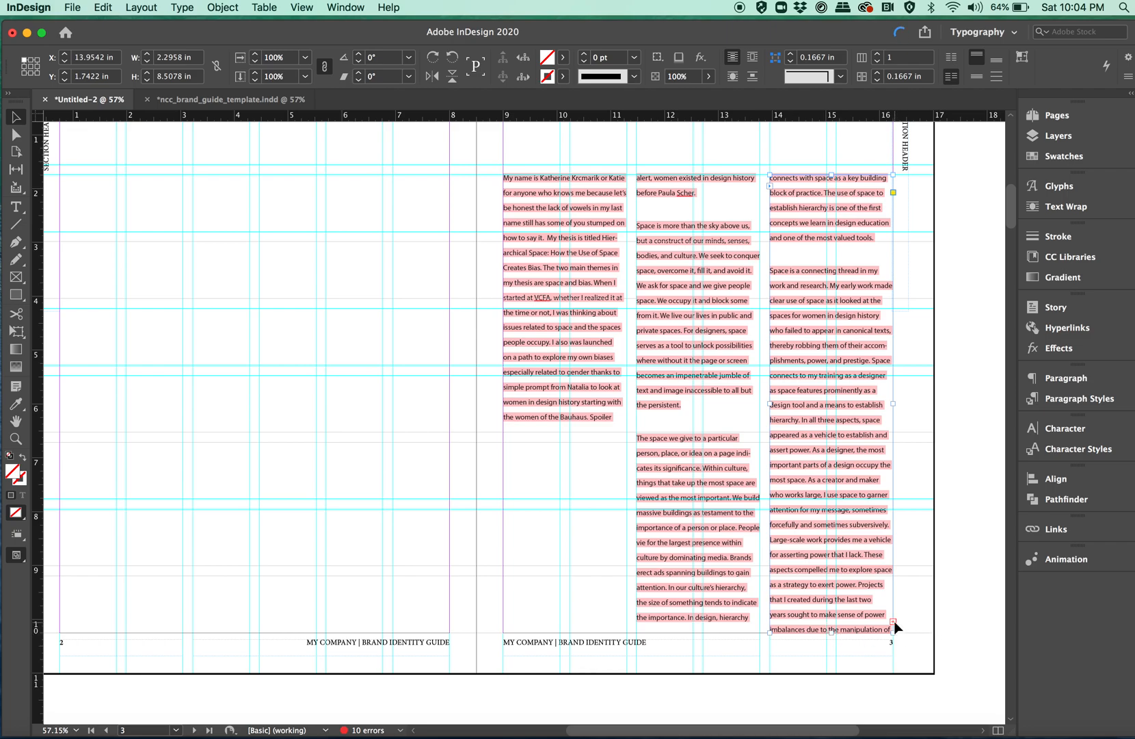
click(893, 621)
scroll(784, 649, down, 10)
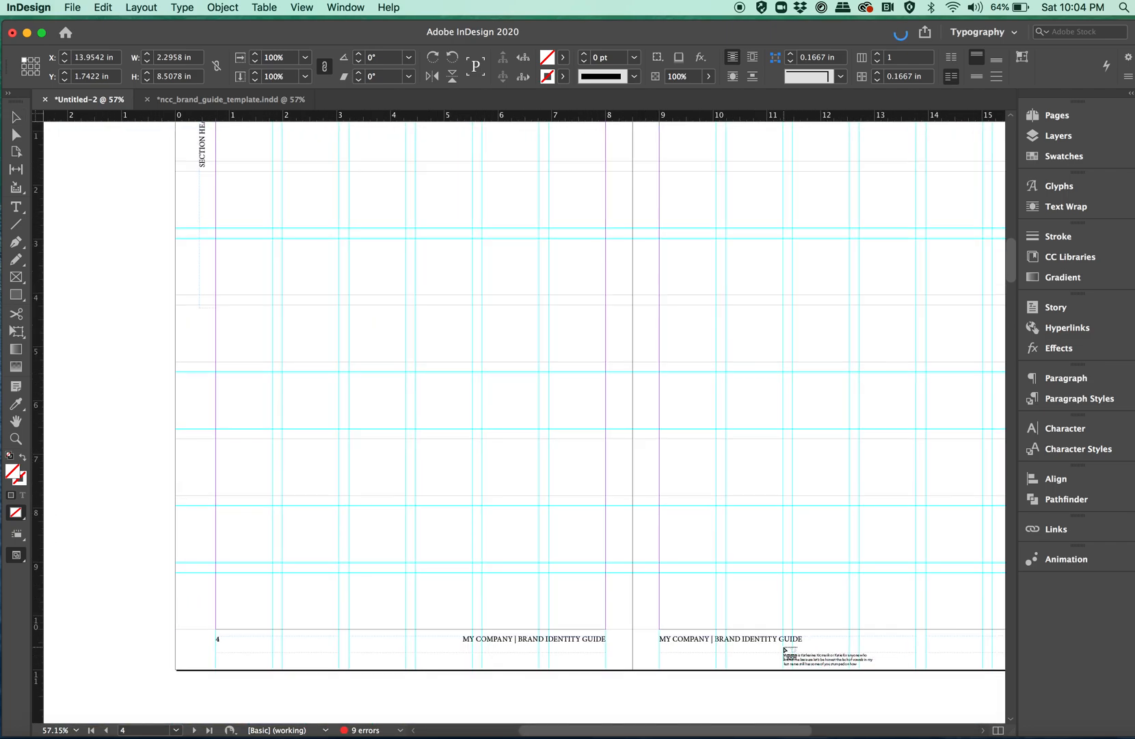
scroll(784, 649, up, 3)
scroll(784, 649, left, 2)
click(309, 281)
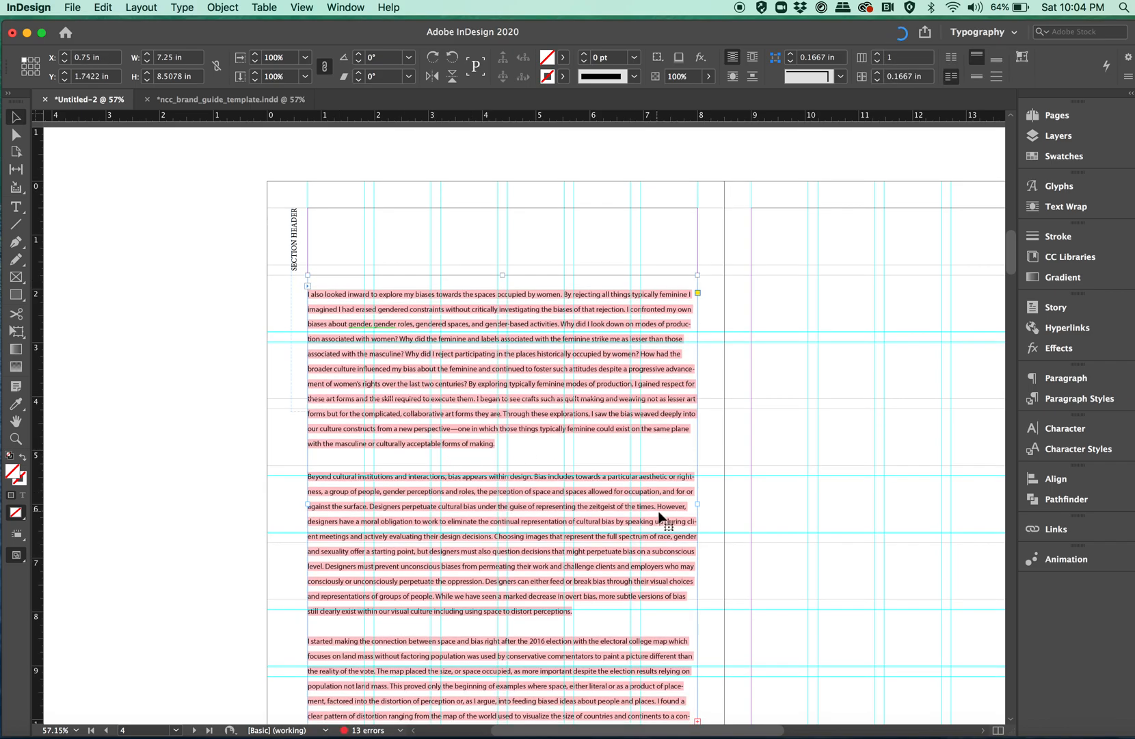
drag(698, 503, 431, 482)
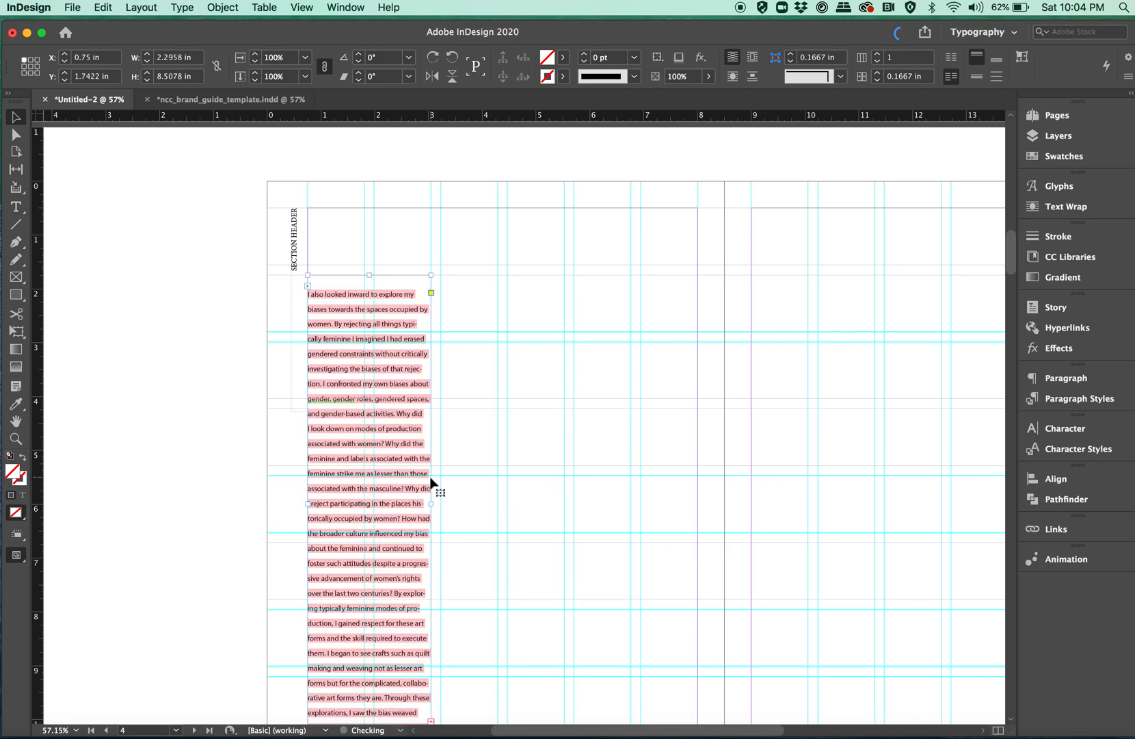
Thread the overset text into a second page 4 frame at X 3.2271 in, narrowed to 2.2958 in
scroll(431, 482, down, 5)
click(420, 605)
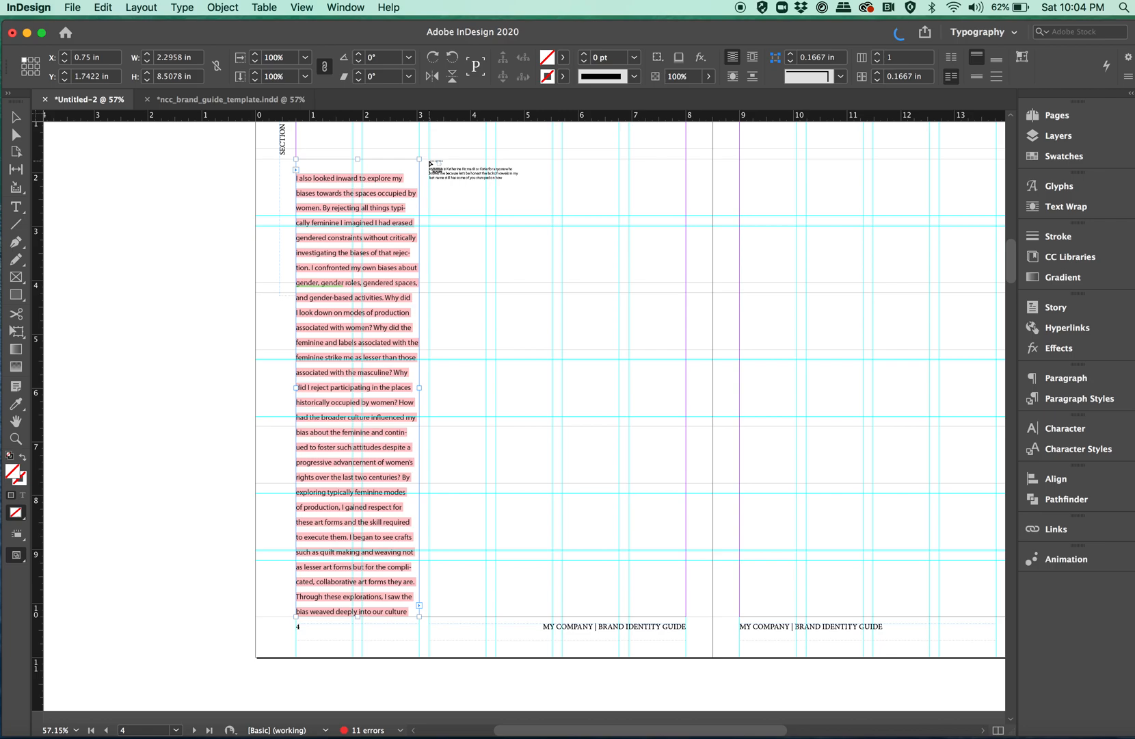
click(430, 164)
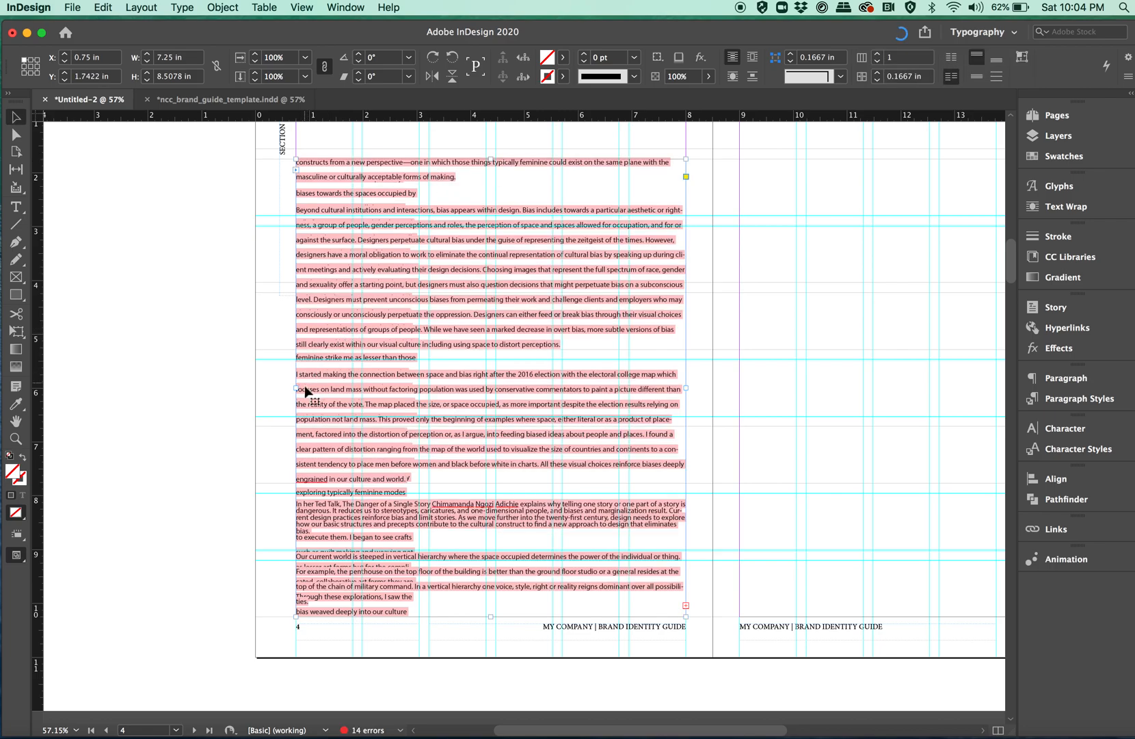
drag(296, 388, 429, 412)
drag(687, 388, 552, 388)
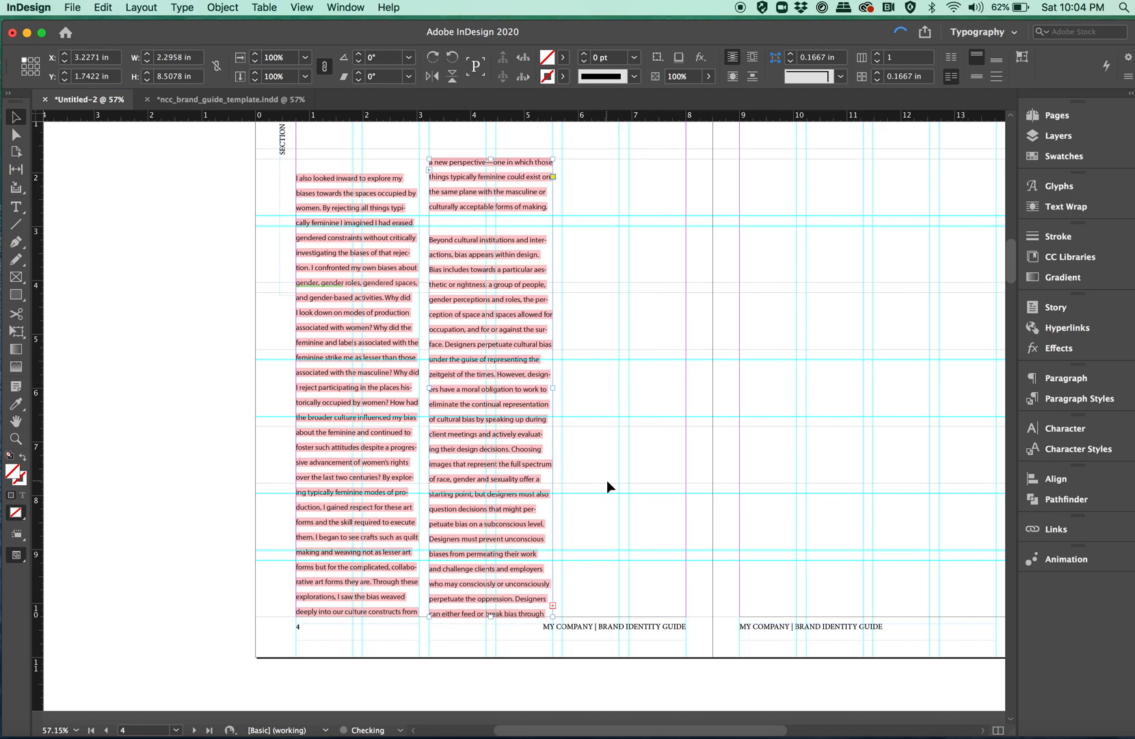
Continue page 4's overset text in a third frame at X 5.7042 in, 2.2958 in wide, ending at the inner margin
click(554, 606)
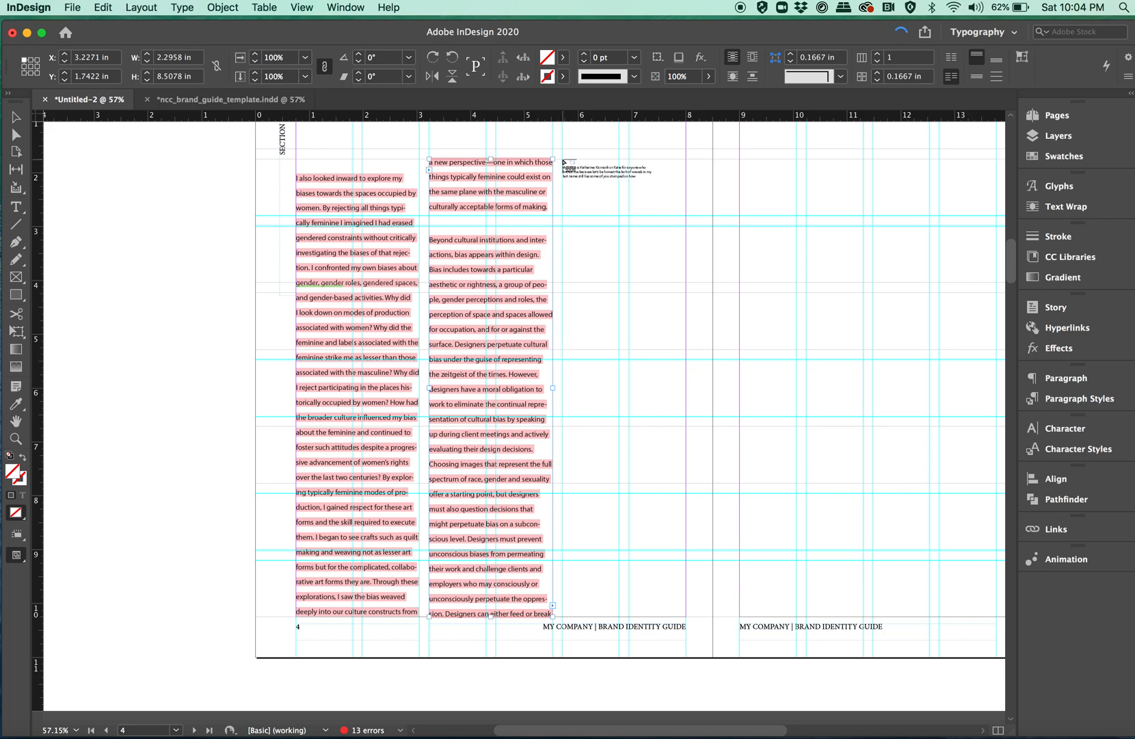
click(565, 165)
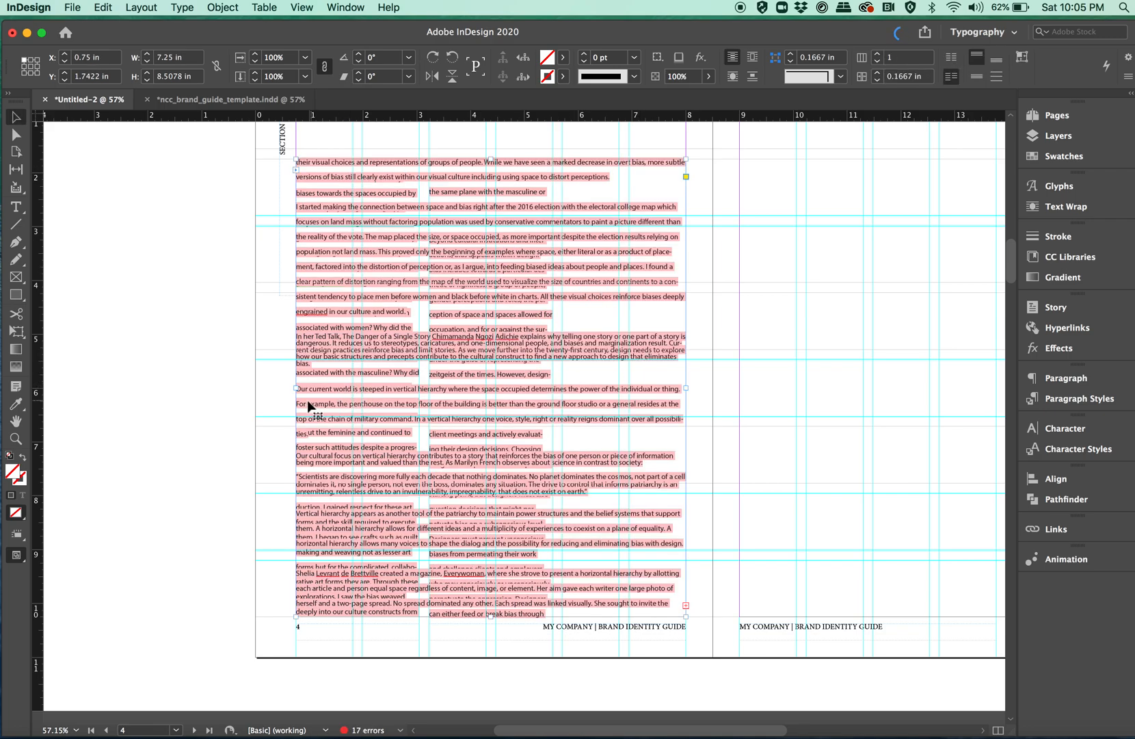
drag(297, 400, 561, 405)
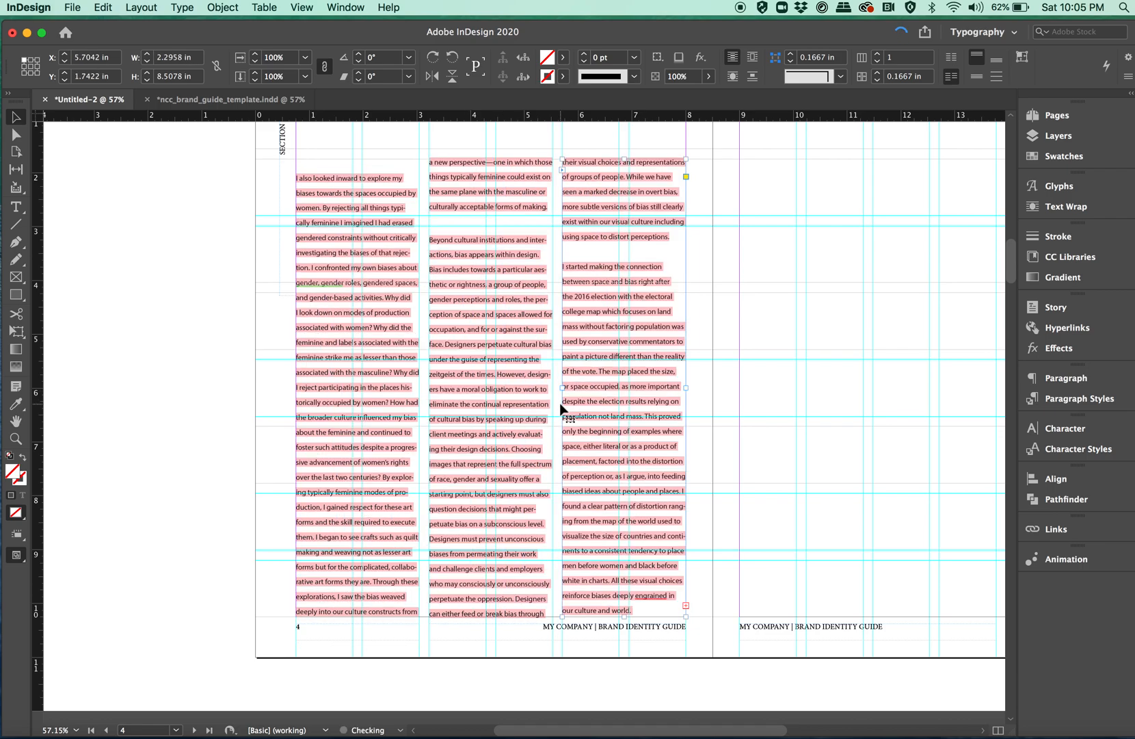
Thread page 4's remaining overset text into a page 5 frame at X 9 in, Y 1.7422 in, narrowed to 2.2958 in
click(686, 605)
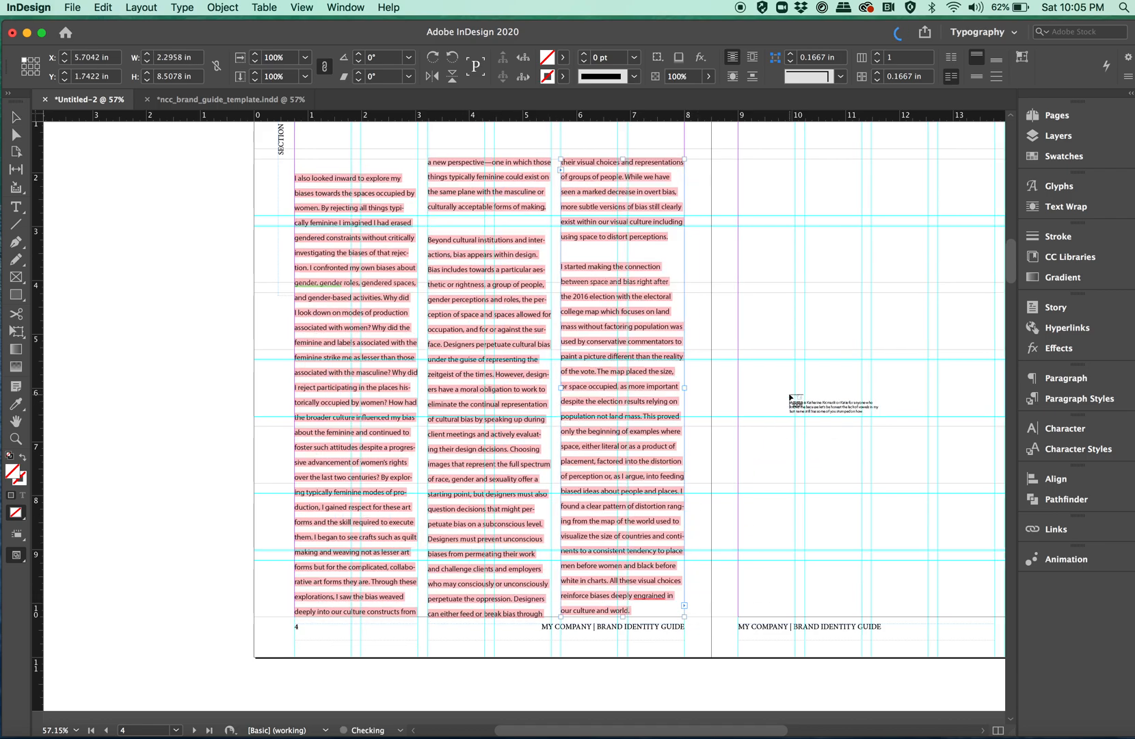
scroll(783, 395, right, 5)
click(539, 180)
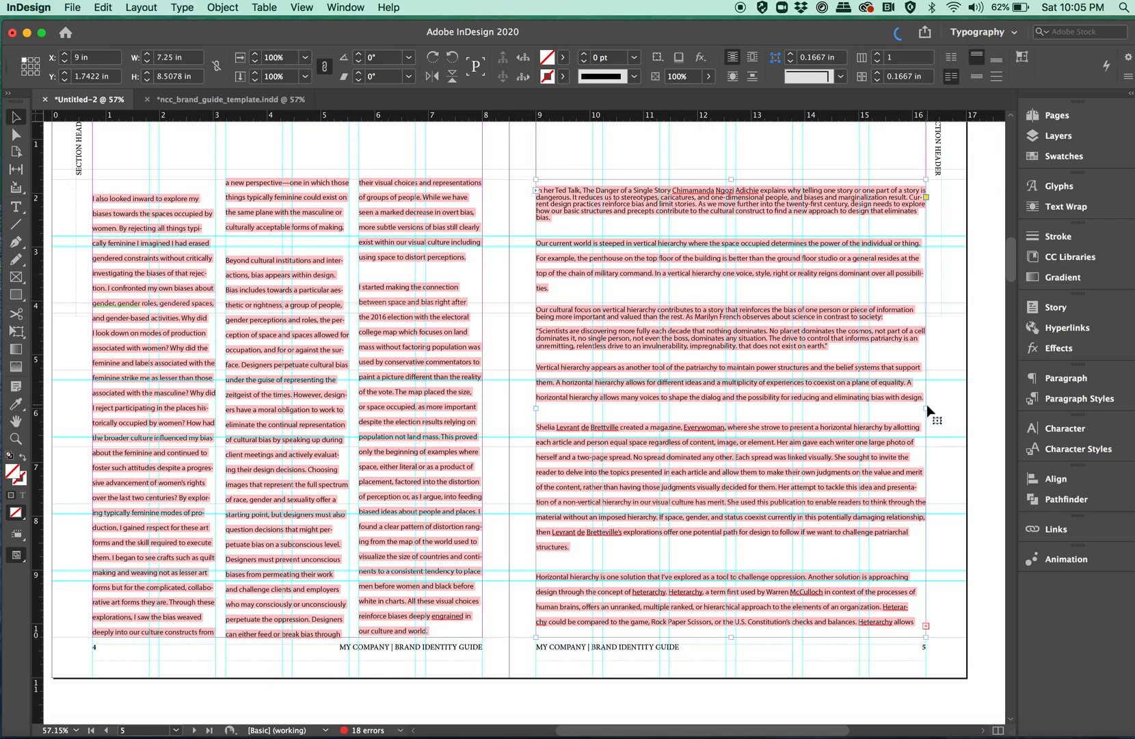
drag(928, 409, 660, 388)
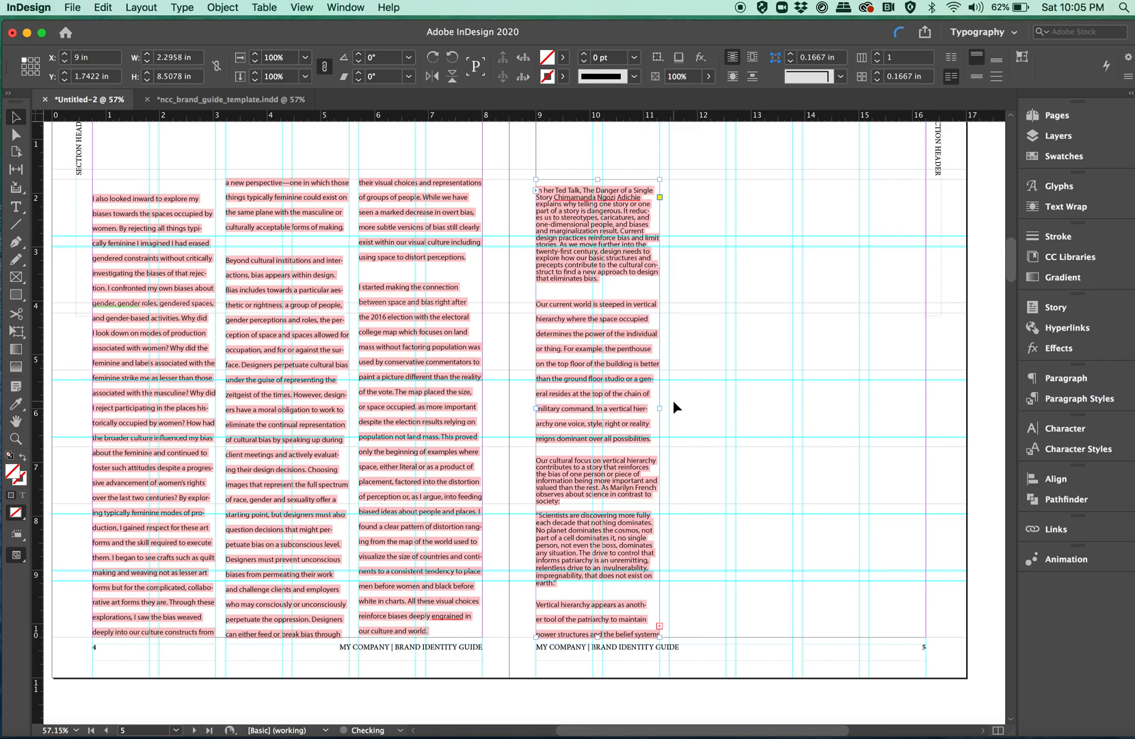
Continue the overset text in a second page 5 frame at X 11.4771 in, 2.2958 in wide
click(660, 626)
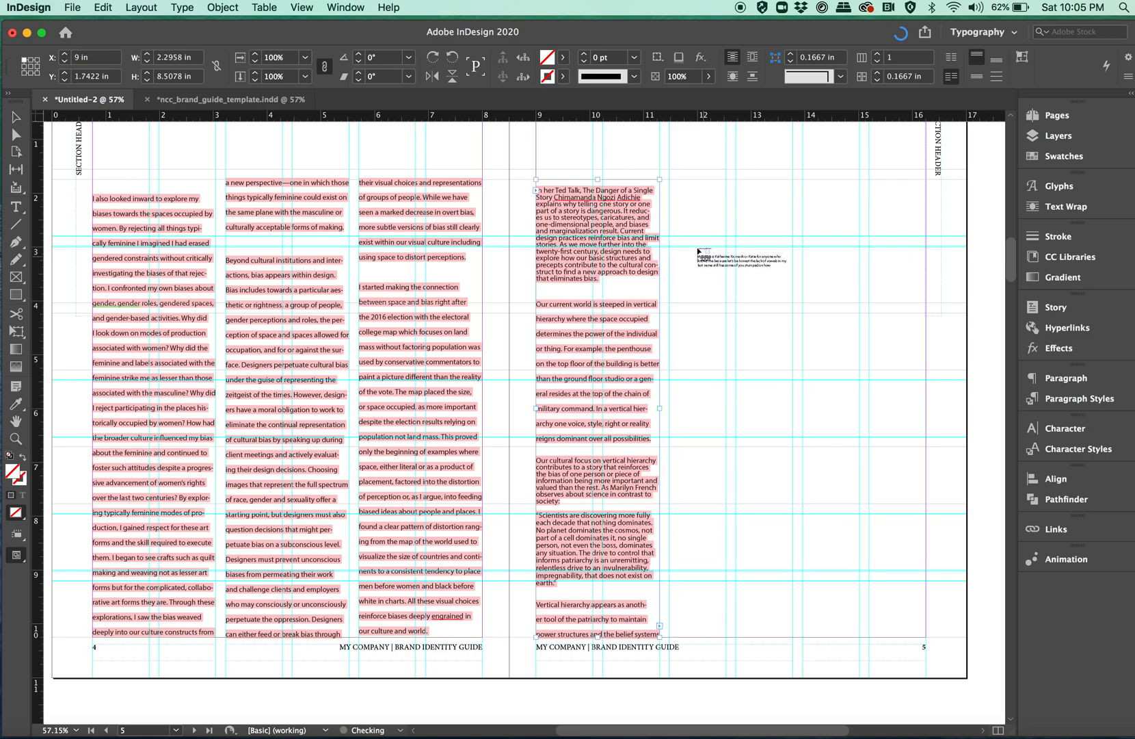
click(670, 180)
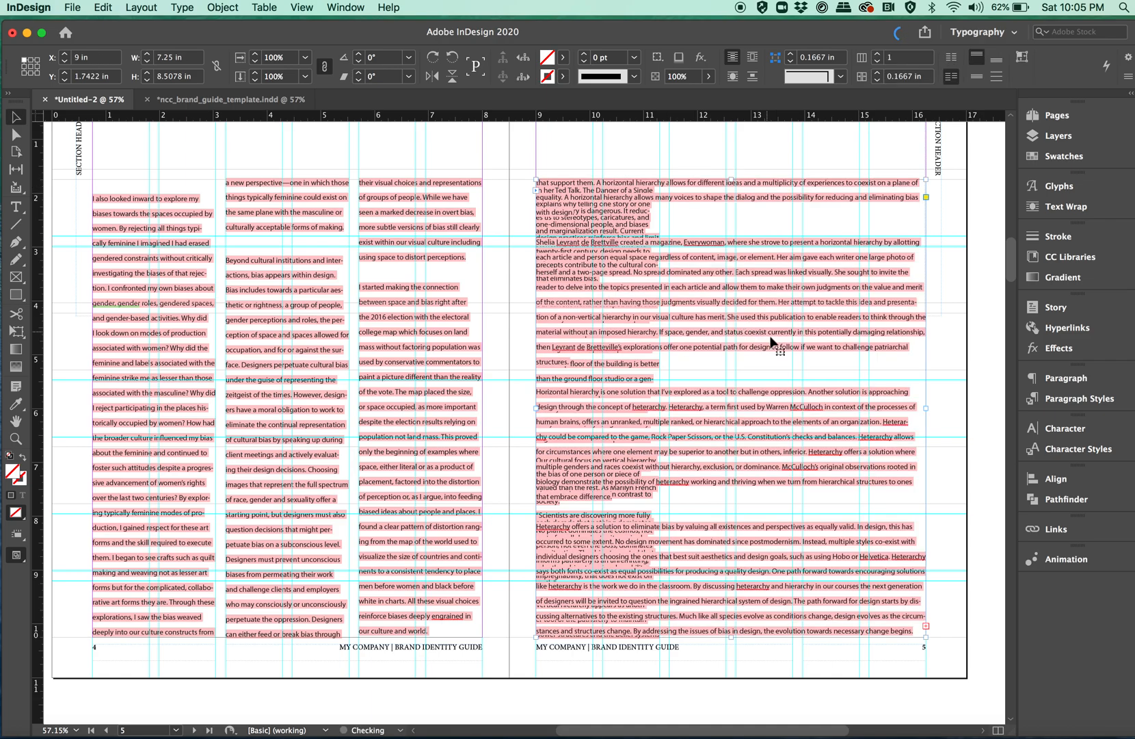
drag(536, 408, 670, 425)
drag(926, 408, 796, 405)
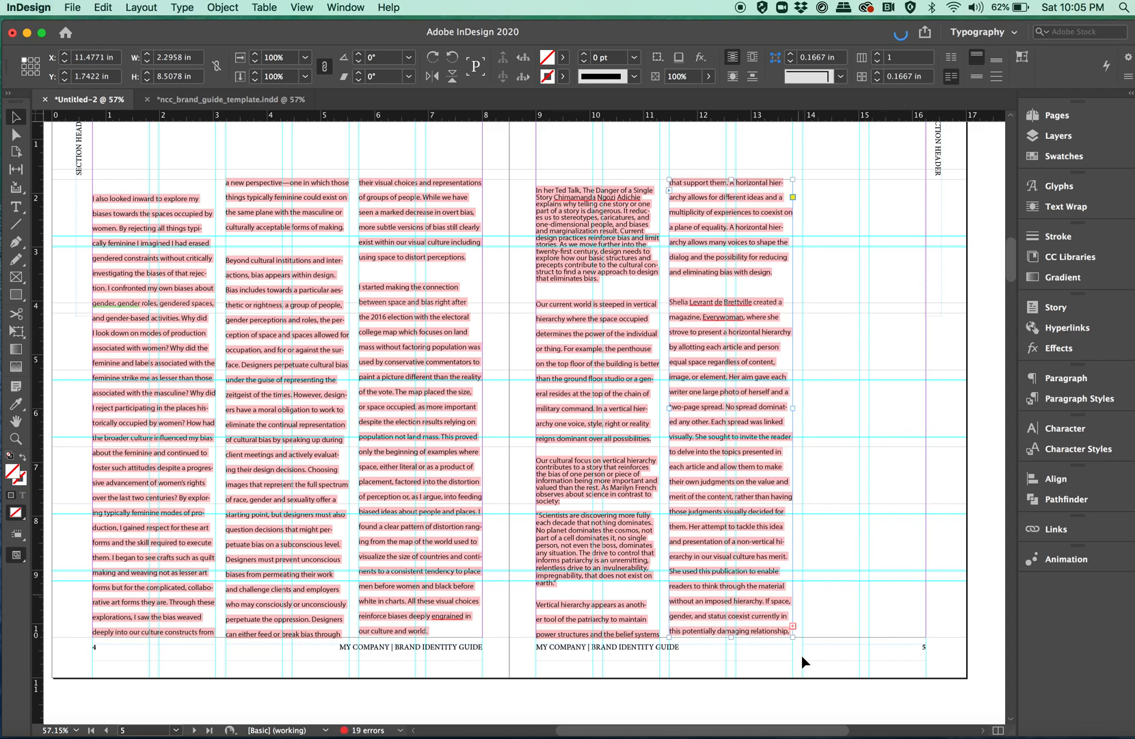
Thread the overset text into a third page 5 frame at X 13.9542 in, 2.2958 in wide, ending at the outer margin
click(793, 626)
click(817, 200)
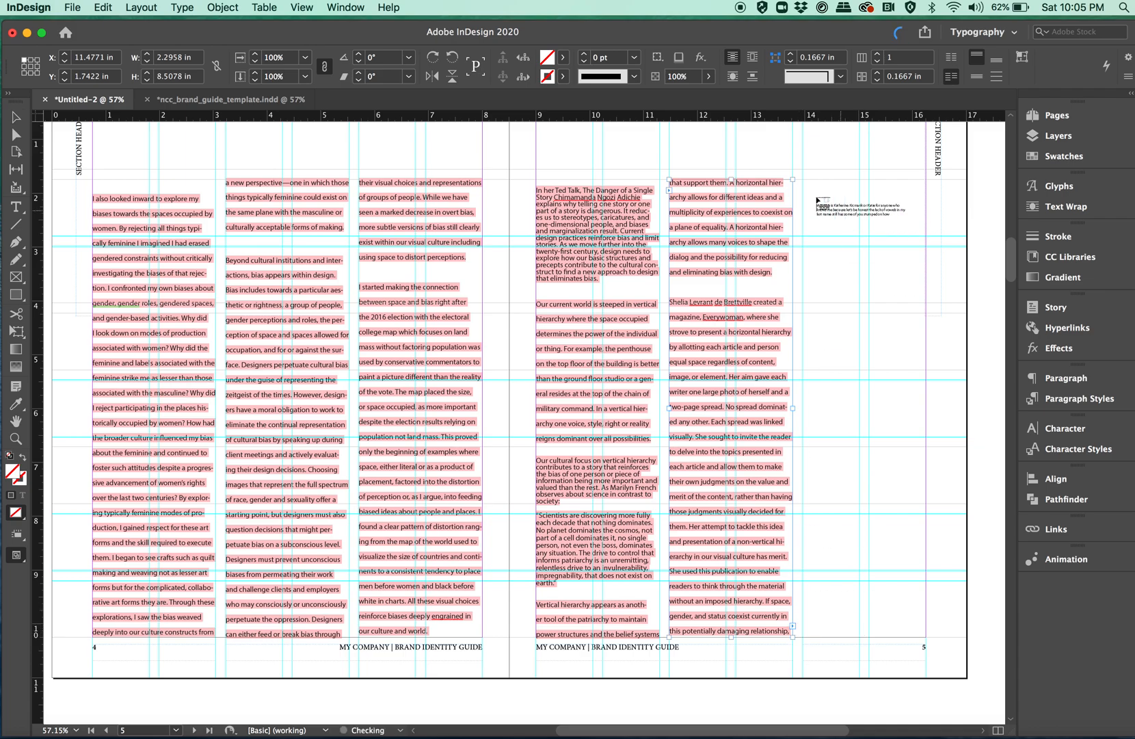
click(803, 182)
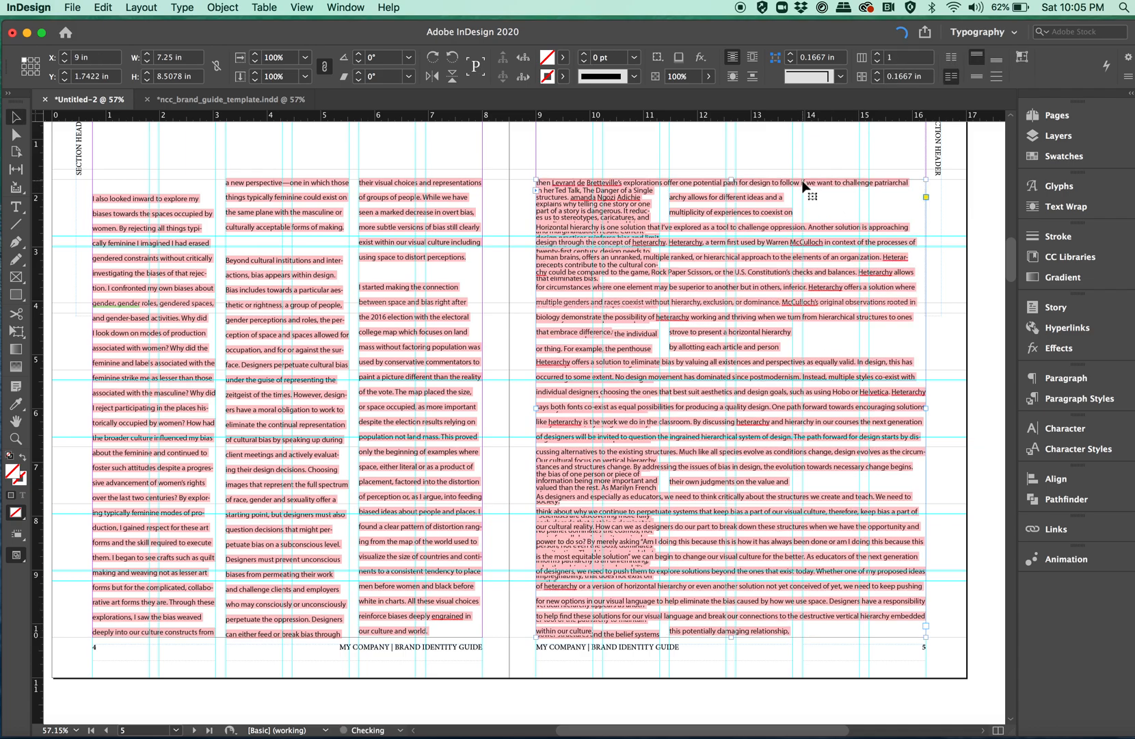
drag(535, 407, 803, 397)
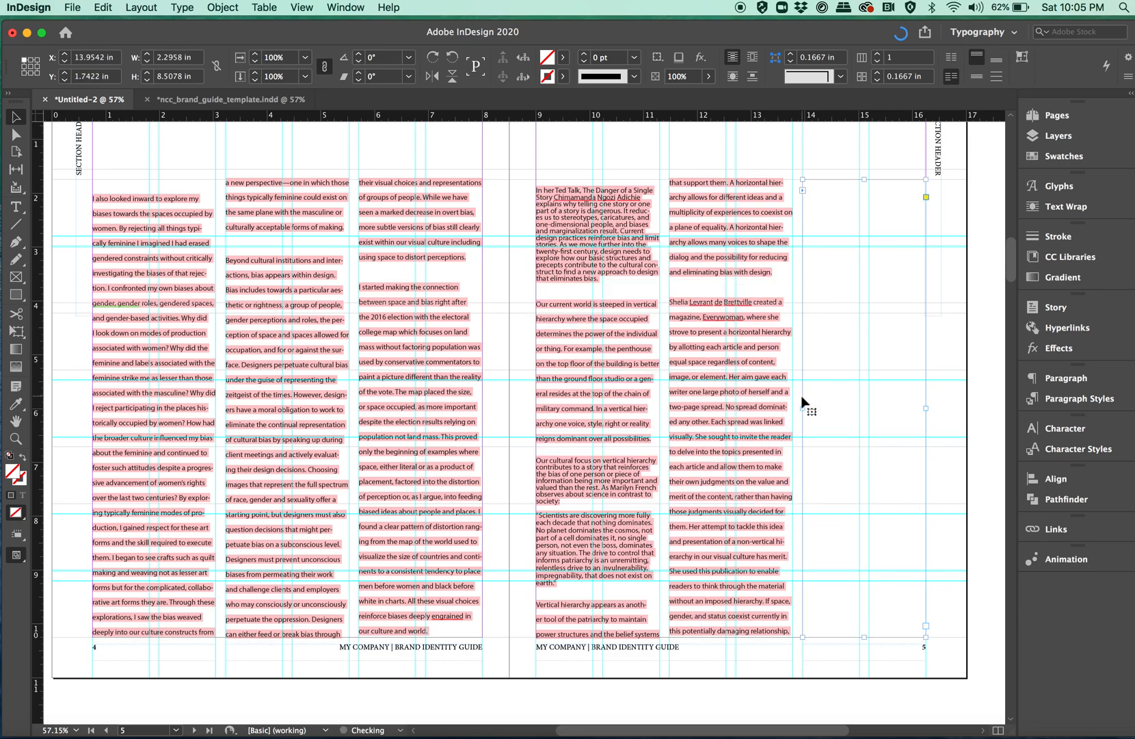
Continue the story from page 5's last frame in a page 6 frame at X 0.75 in, Y 1.8 in, narrowed to 2.2958 in
click(926, 626)
scroll(718, 600, down, 10)
scroll(718, 600, left, 3)
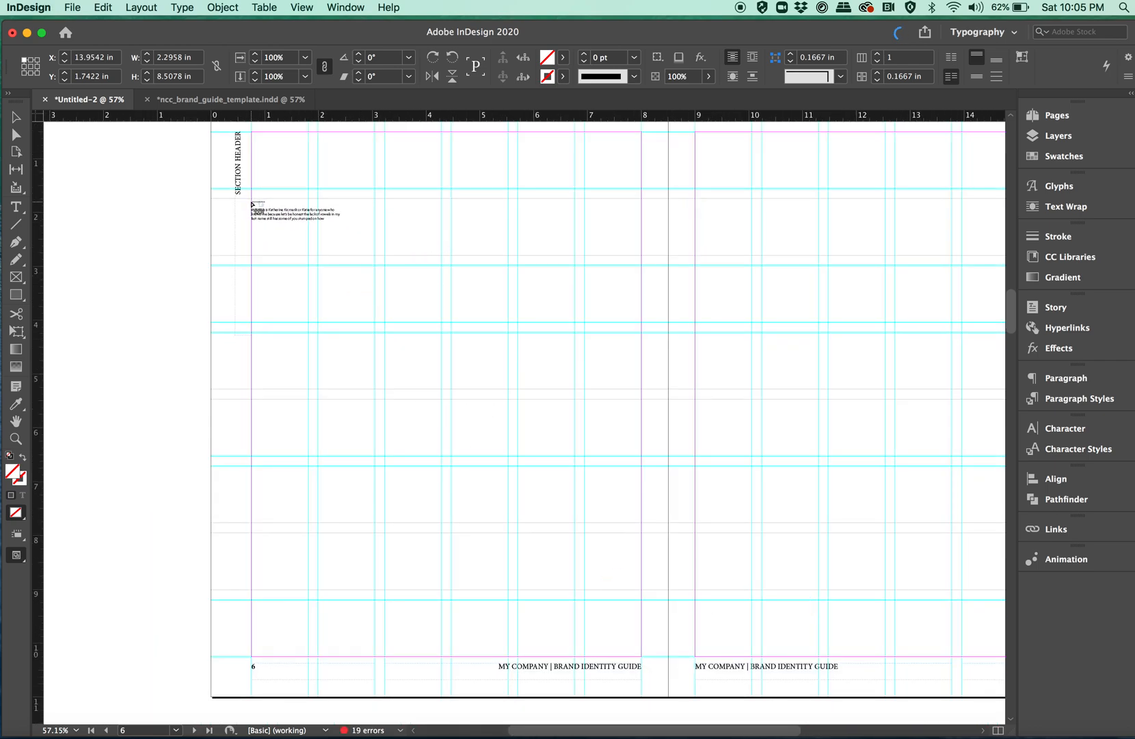
click(251, 204)
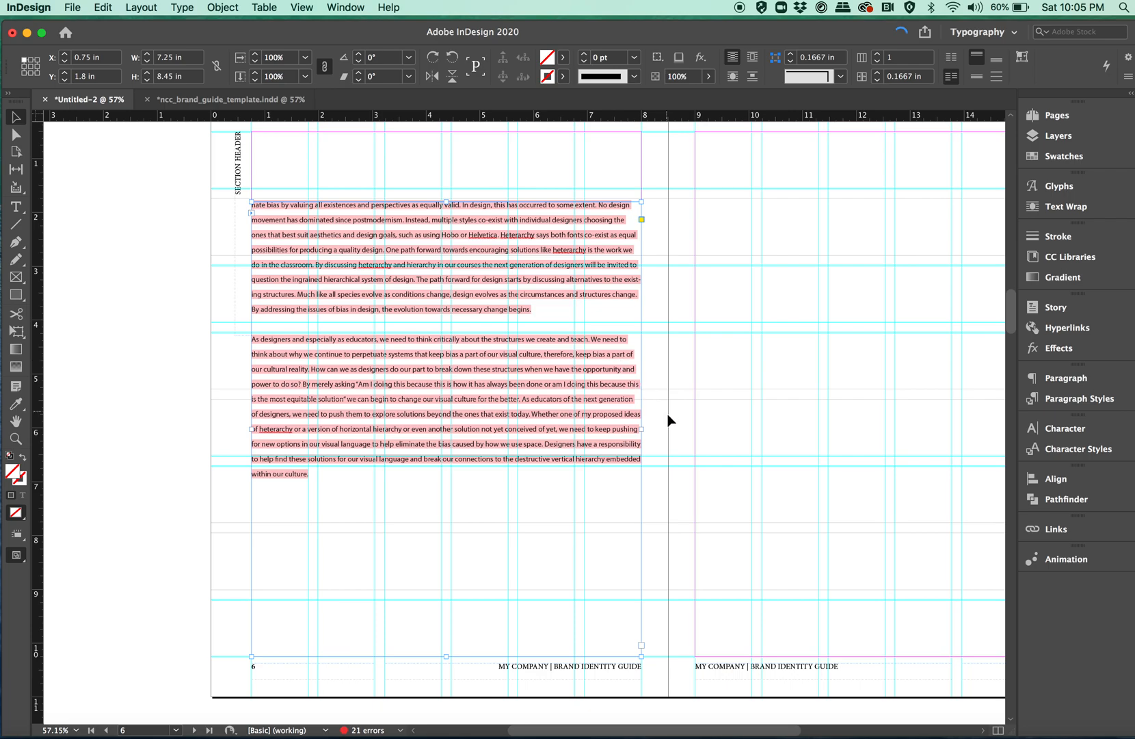
drag(640, 433, 376, 441)
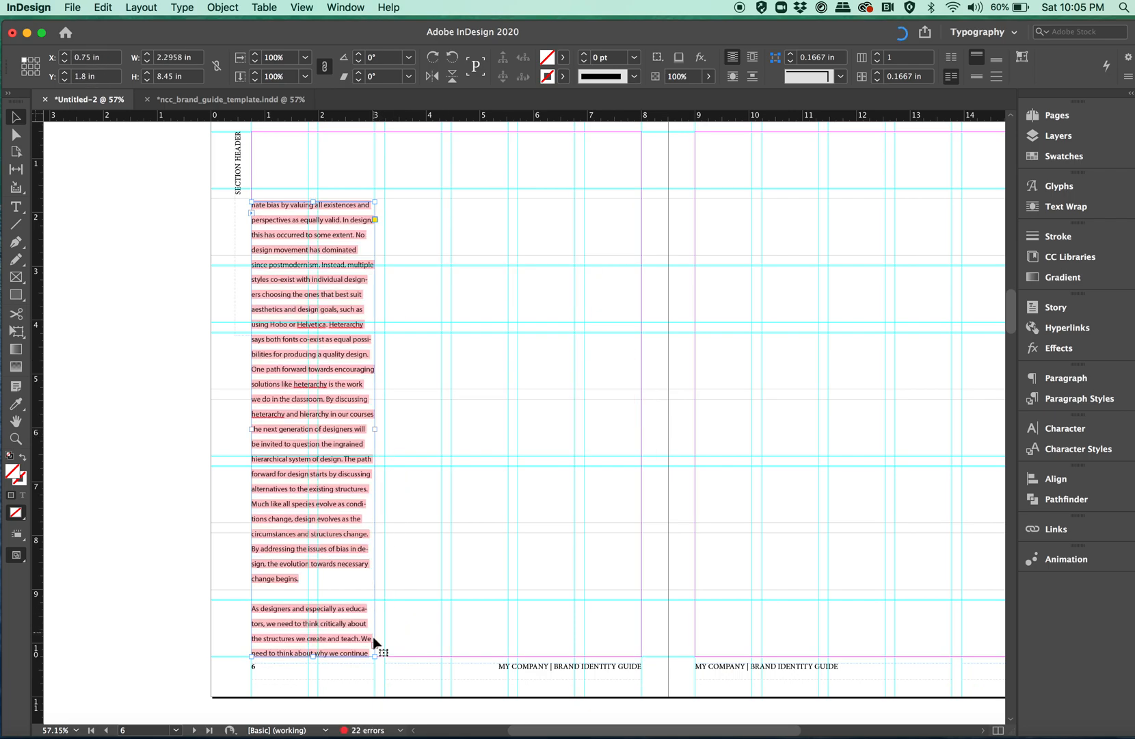
Thread the text from page 6's first column into a second frame at X 3.2271 in, 2.2958 in wide
click(375, 644)
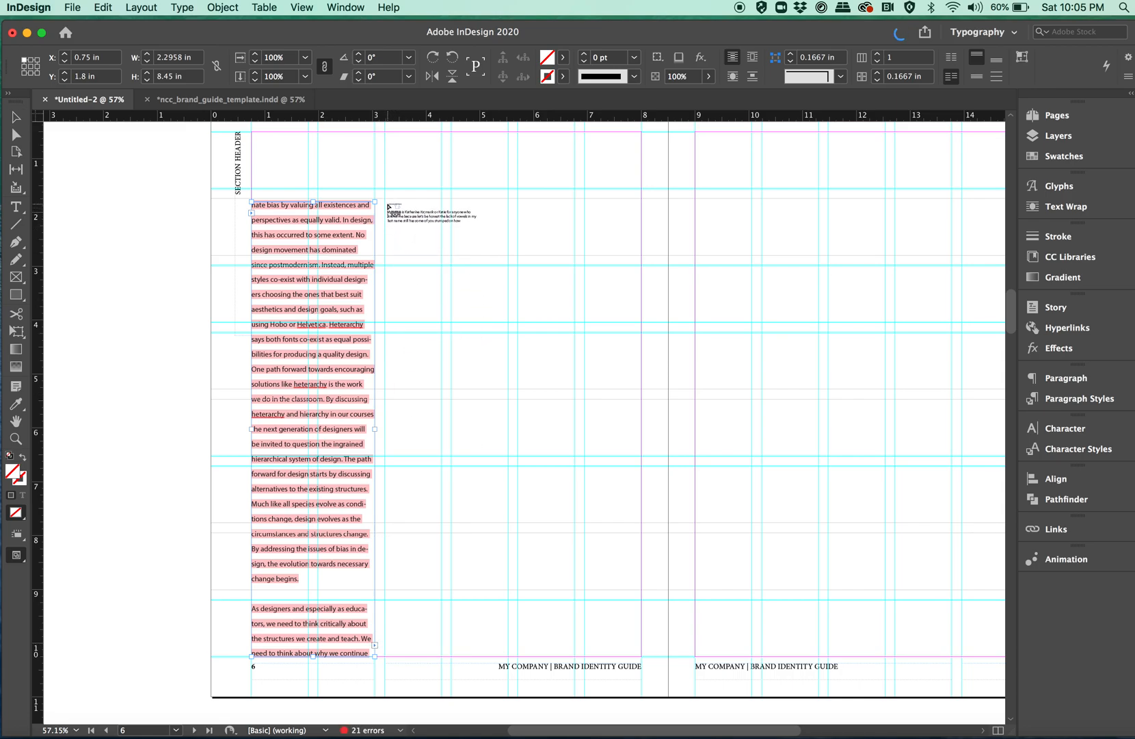
click(387, 202)
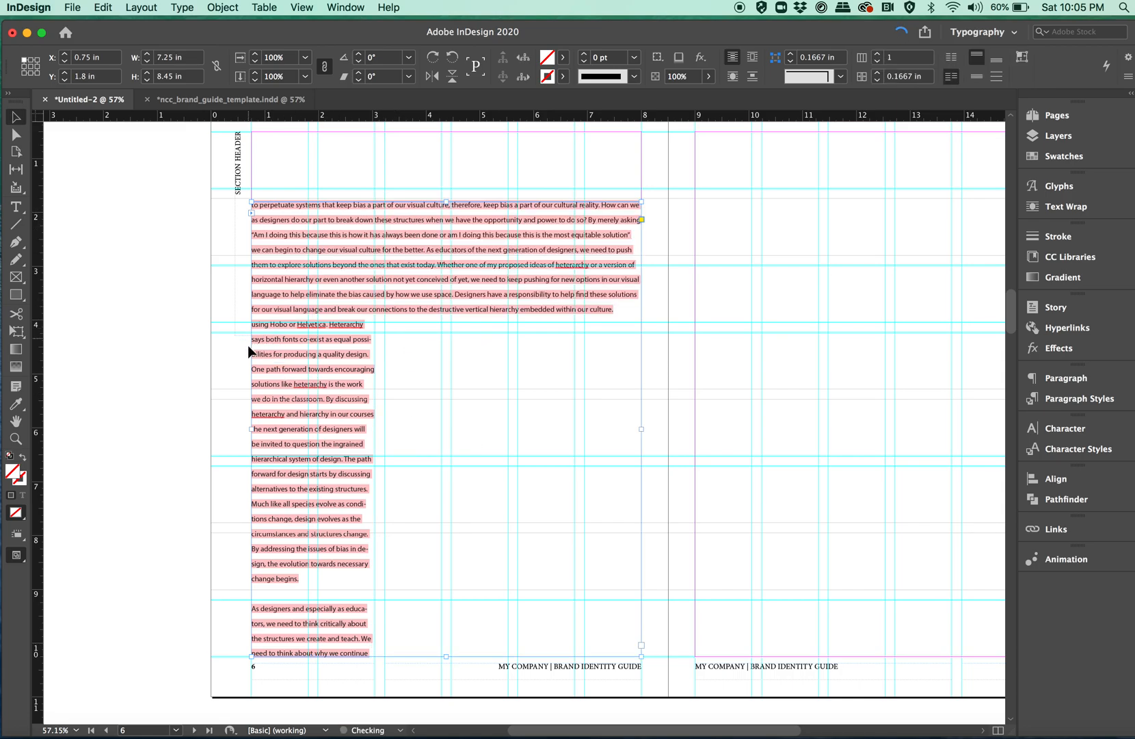
drag(251, 430, 385, 431)
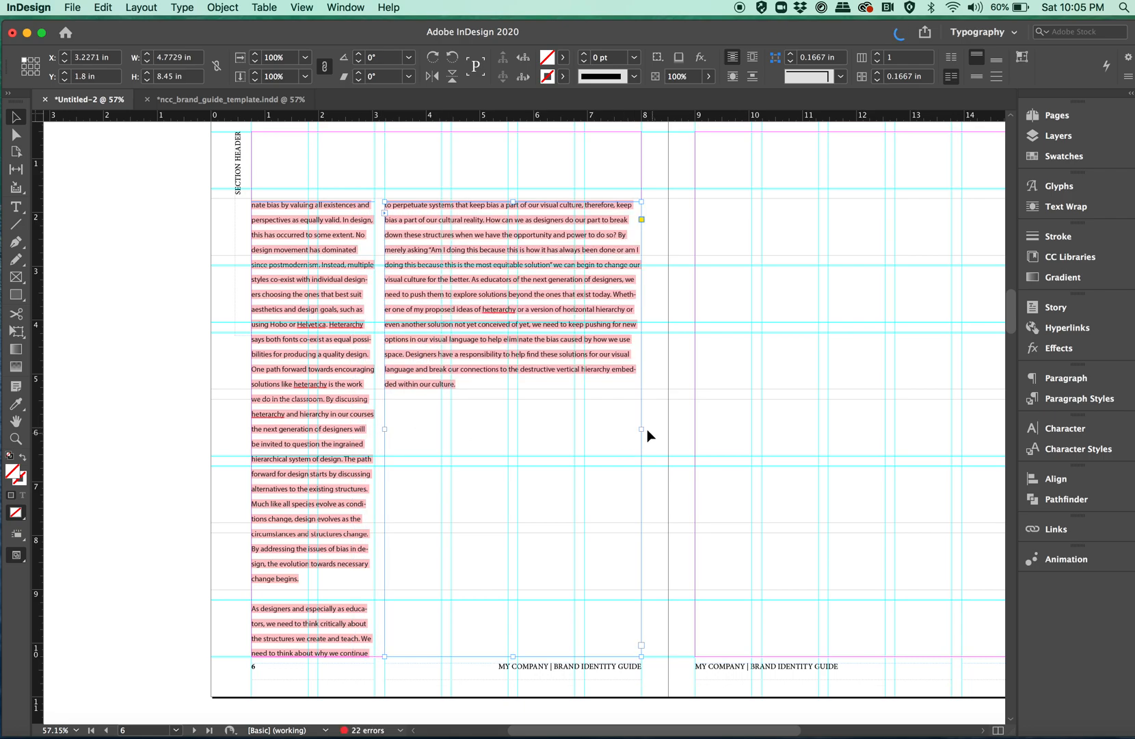
drag(644, 430, 507, 443)
Select the whole threaded story from page 3 through page 6 and set its font to Arial
scroll(619, 415, up, 15)
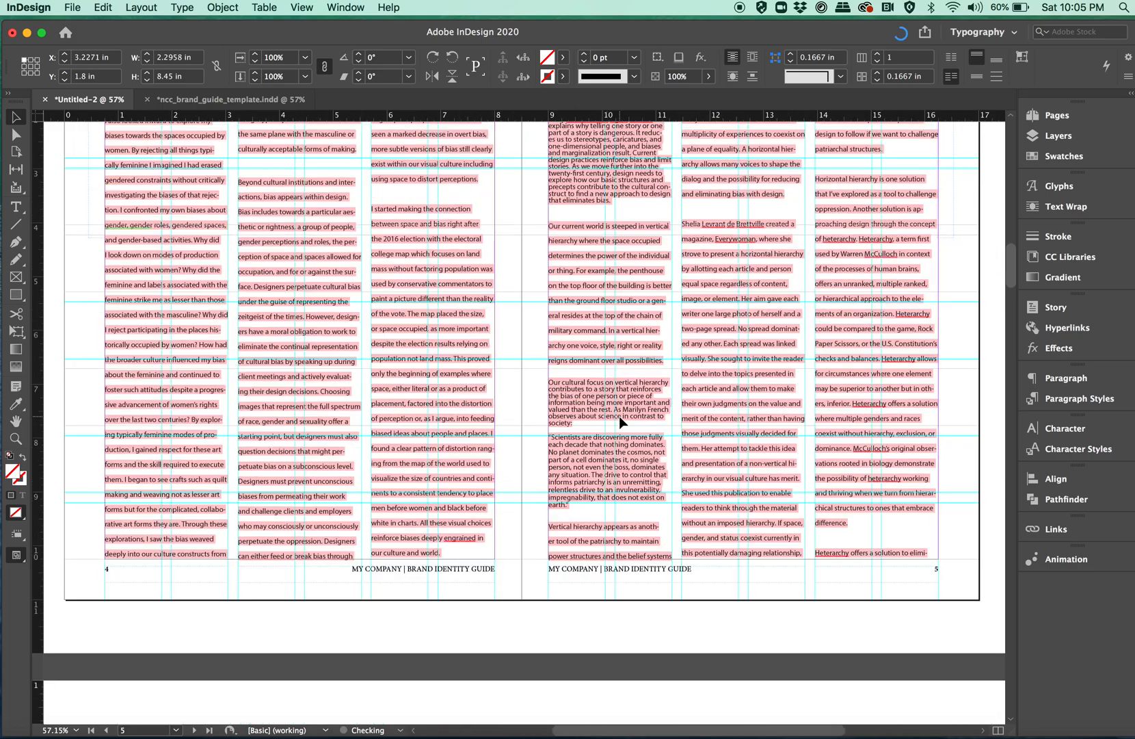
scroll(621, 420, up, 20)
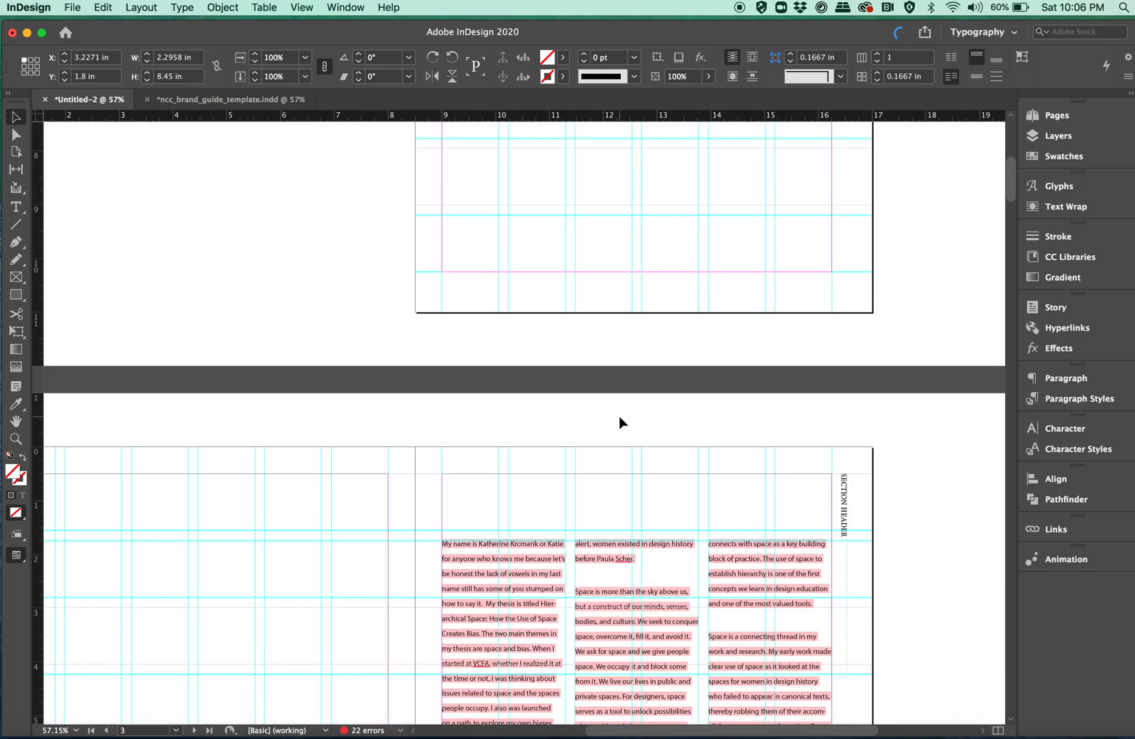
double_click(490, 499)
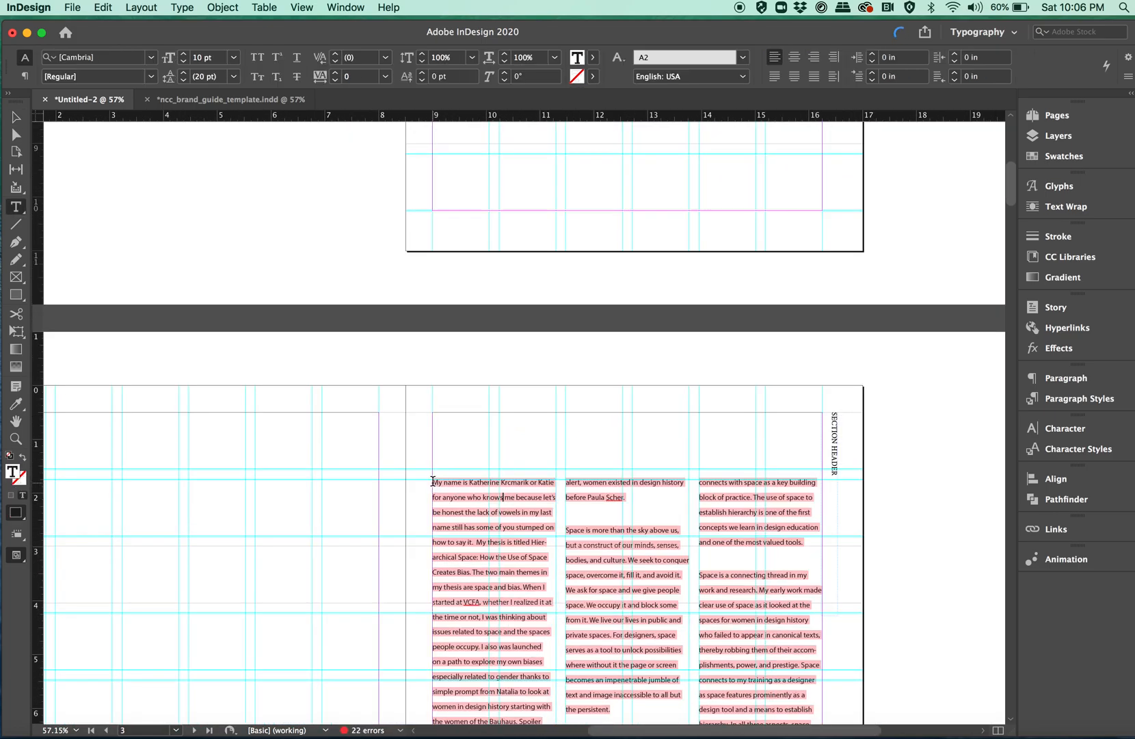
key(super+a)
scroll(465, 489, down, 10)
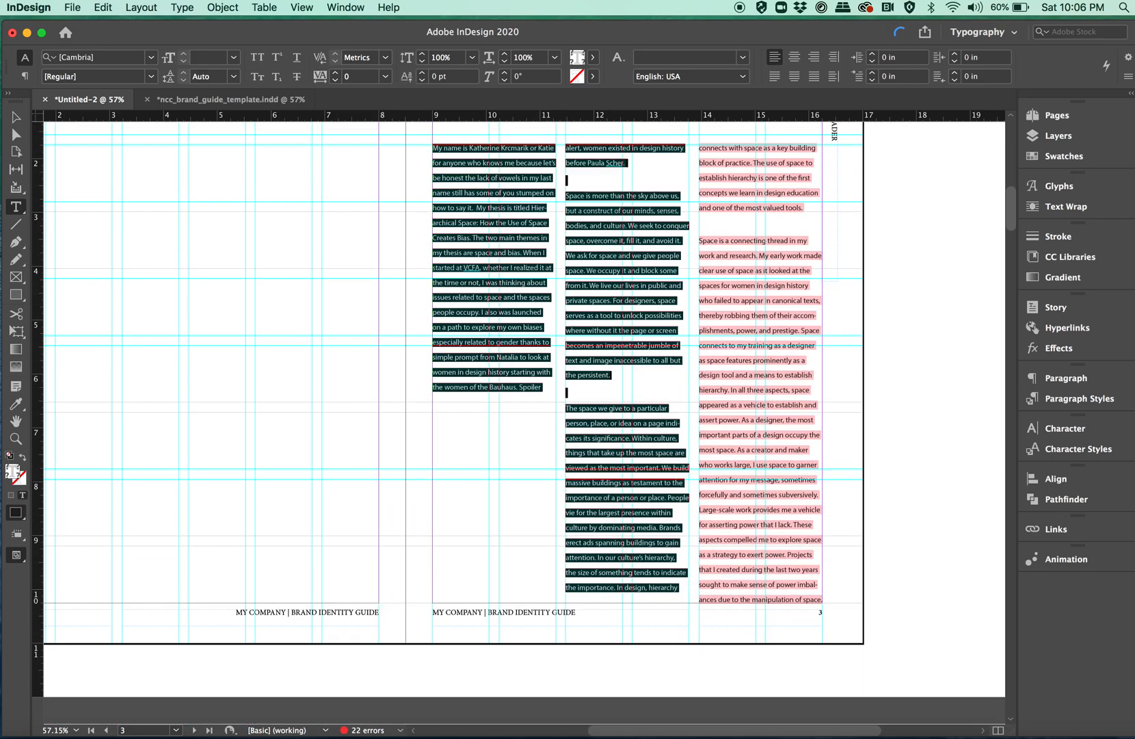
scroll(524, 422, down, 11)
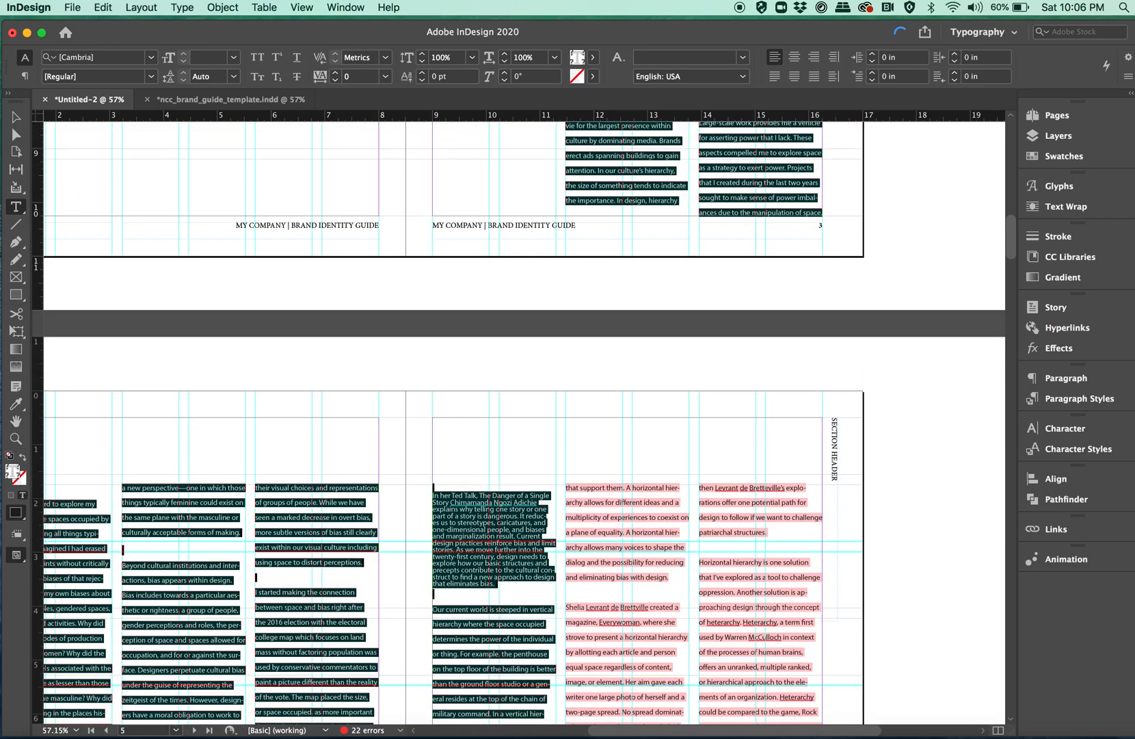
scroll(472, 656, down, 11)
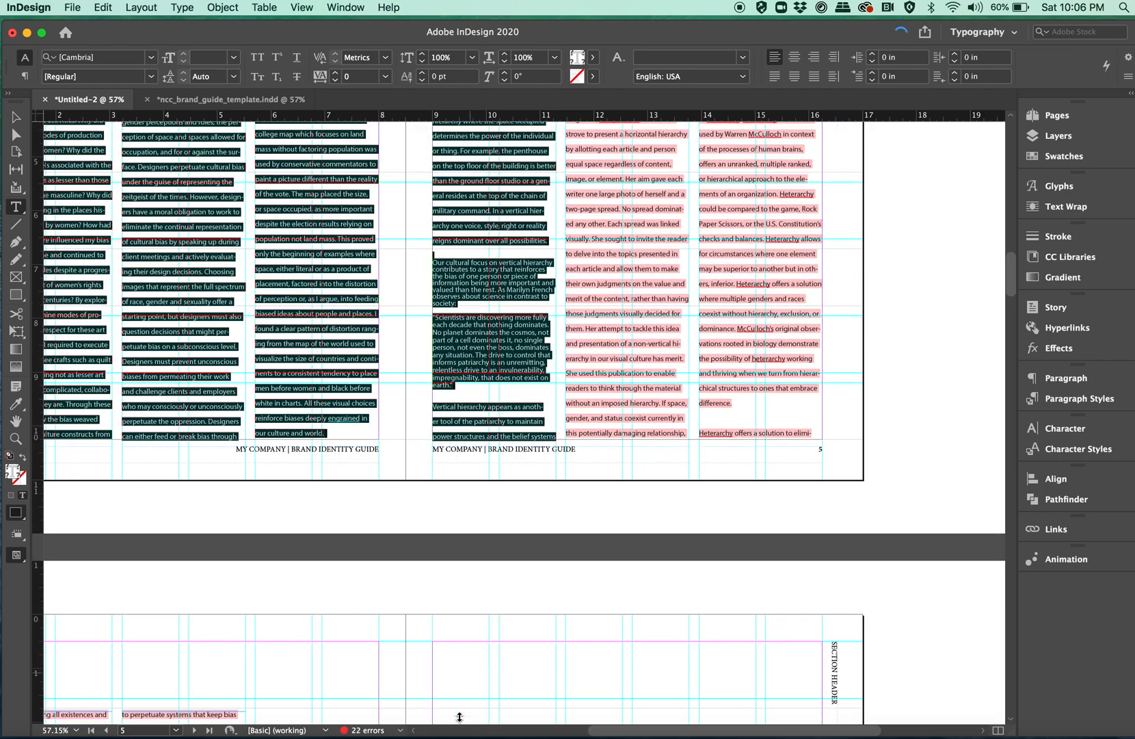
scroll(264, 679, down, 9)
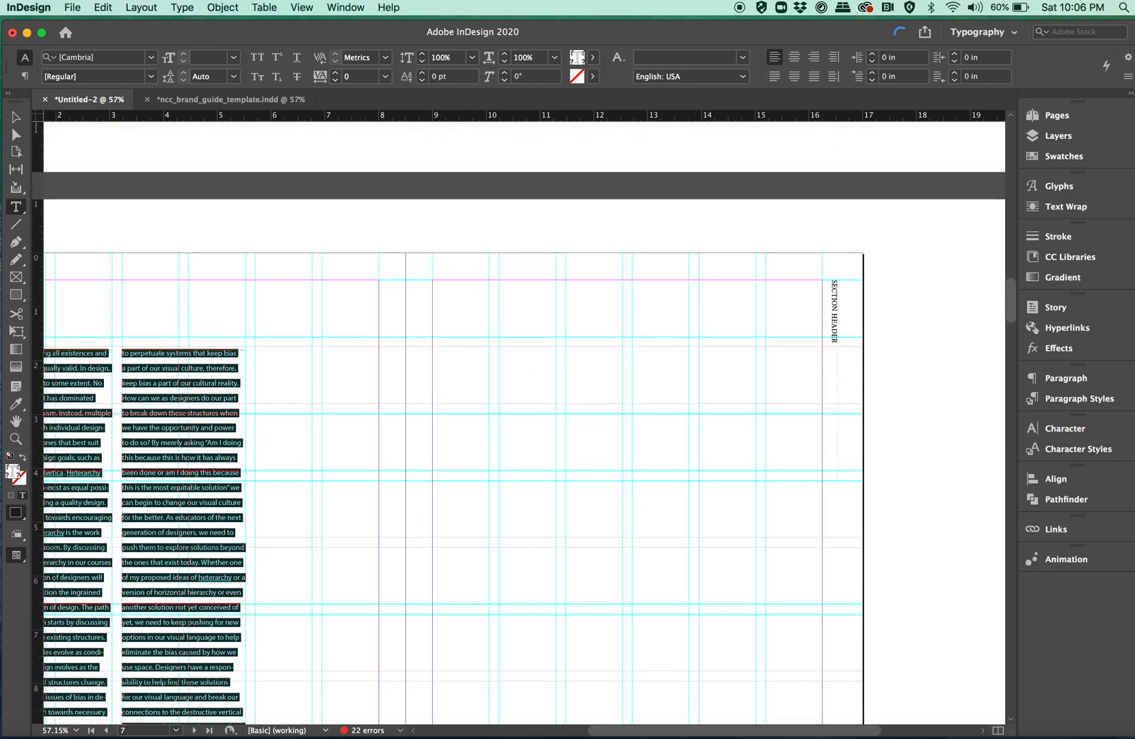
scroll(264, 680, down, 1)
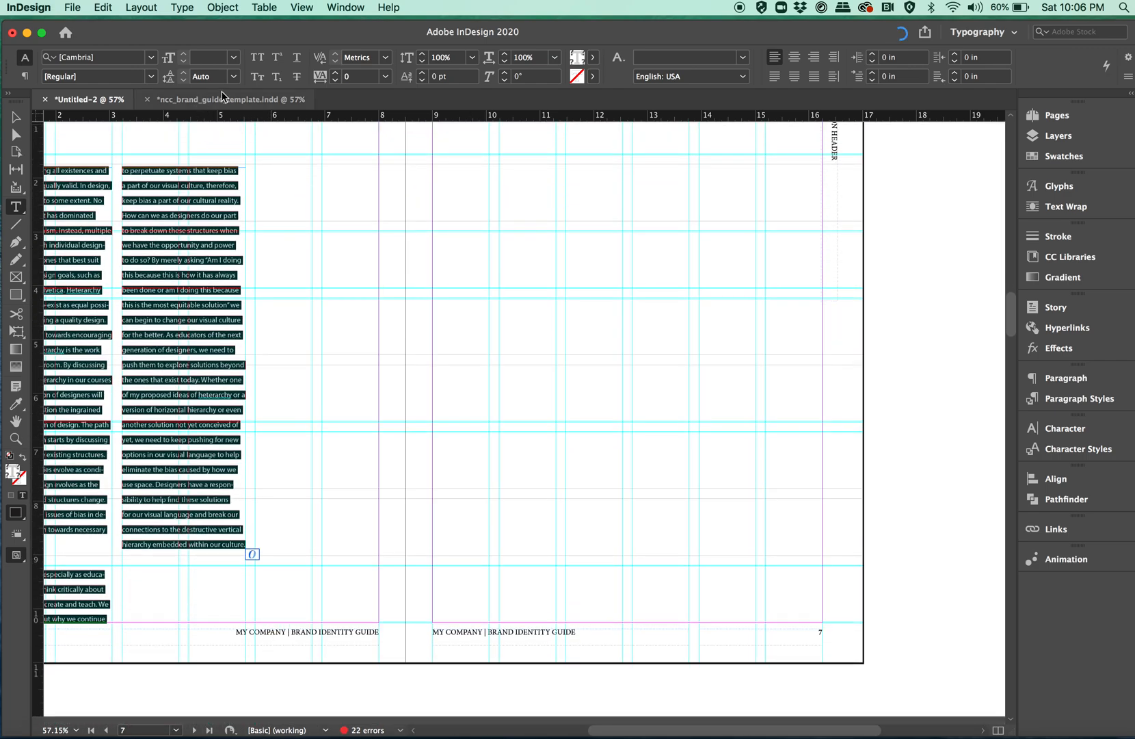
click(153, 60)
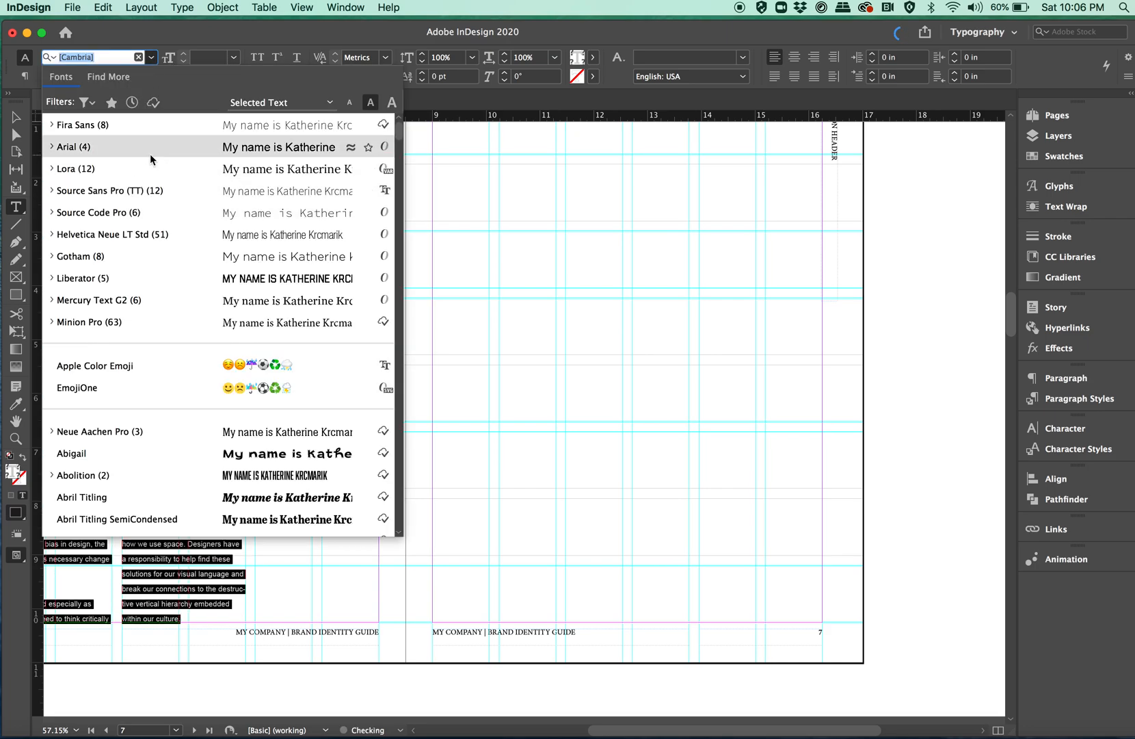
click(149, 153)
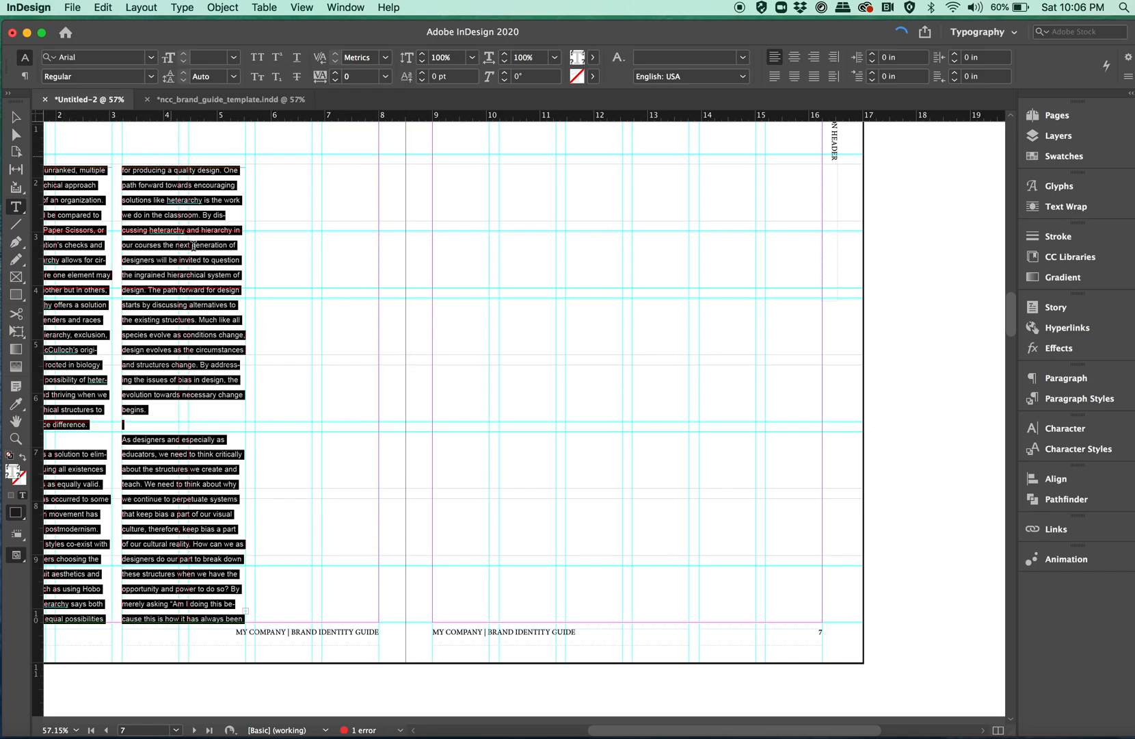
click(191, 294)
Thread the overset text into a third page 6 frame at X 5.7042 in, Y 1.7422 in, narrowed to 2.2958 in wide
scroll(190, 294, up, 2)
scroll(191, 294, left, 2)
scroll(191, 294, left, 1)
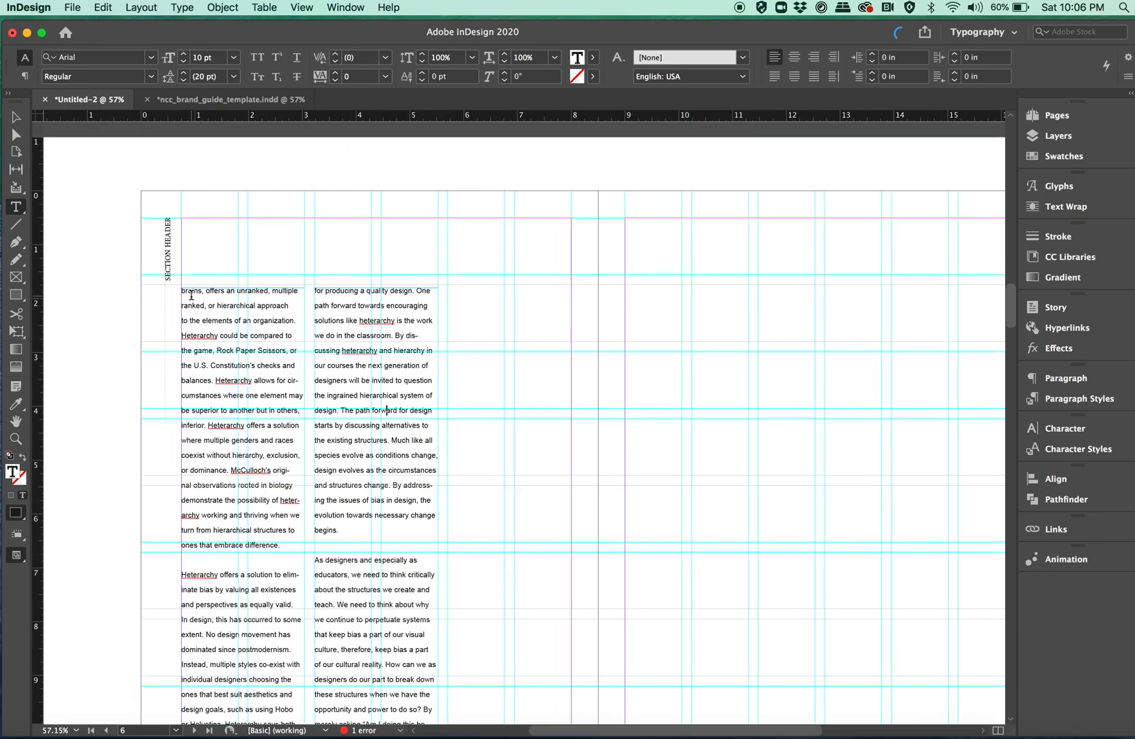
scroll(191, 294, down, 3)
click(16, 118)
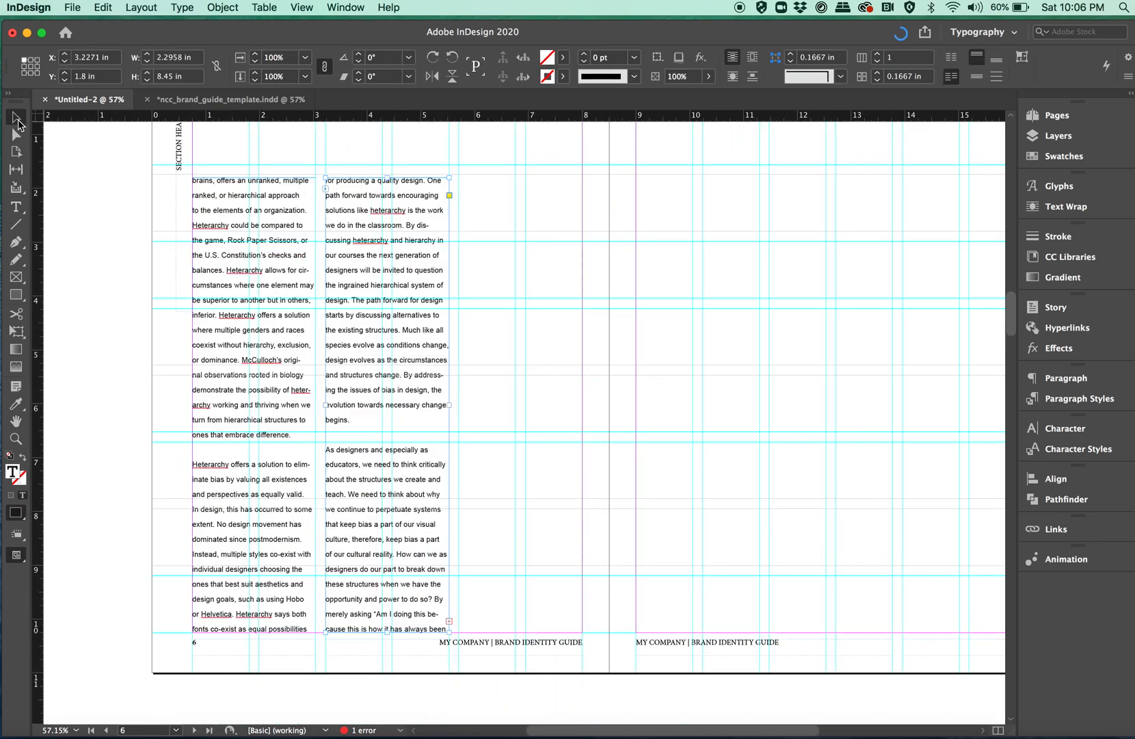
click(449, 621)
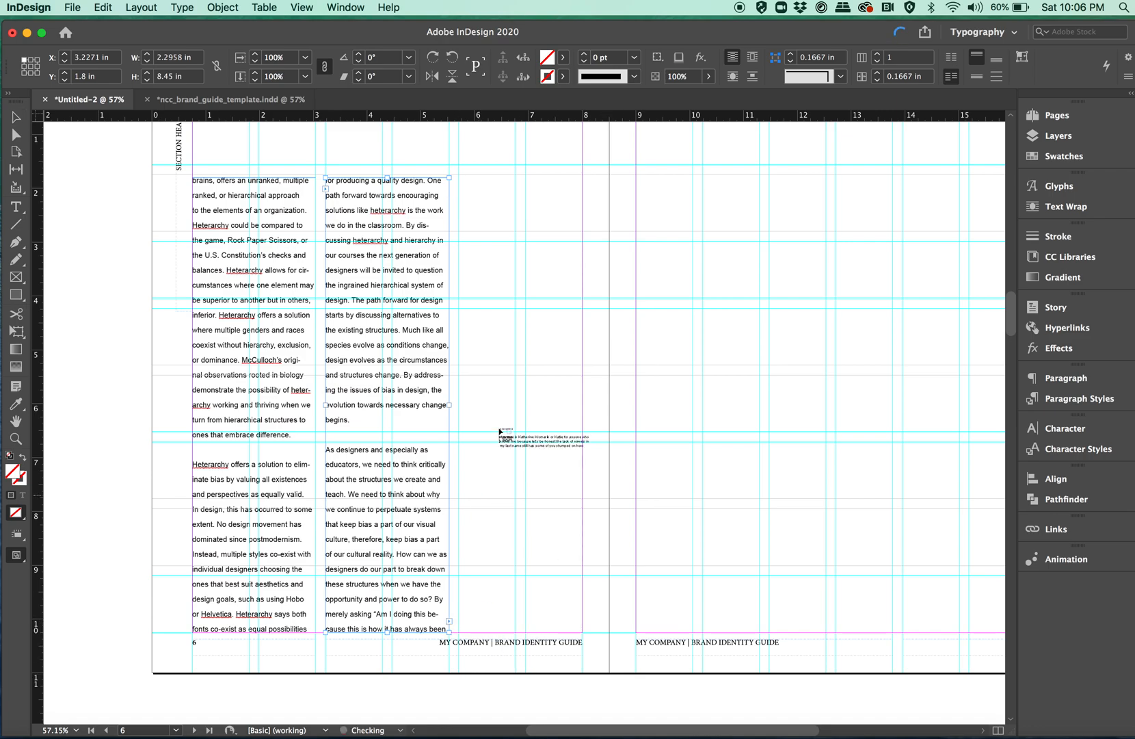
click(460, 179)
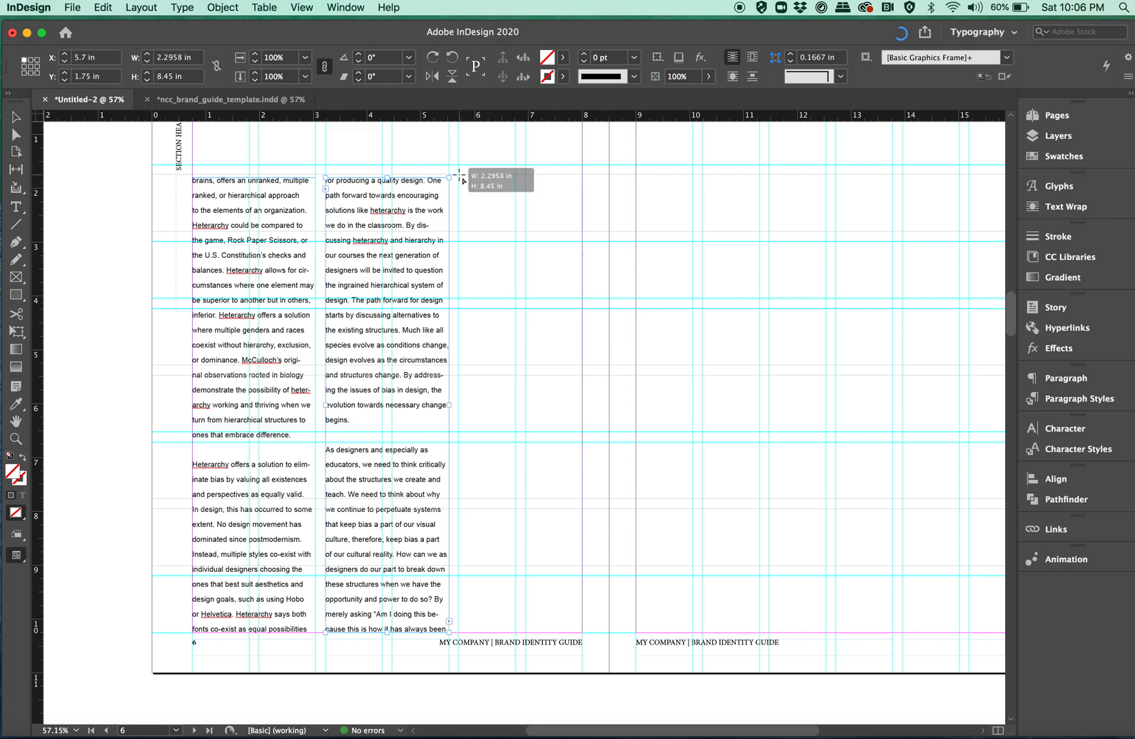
click(461, 179)
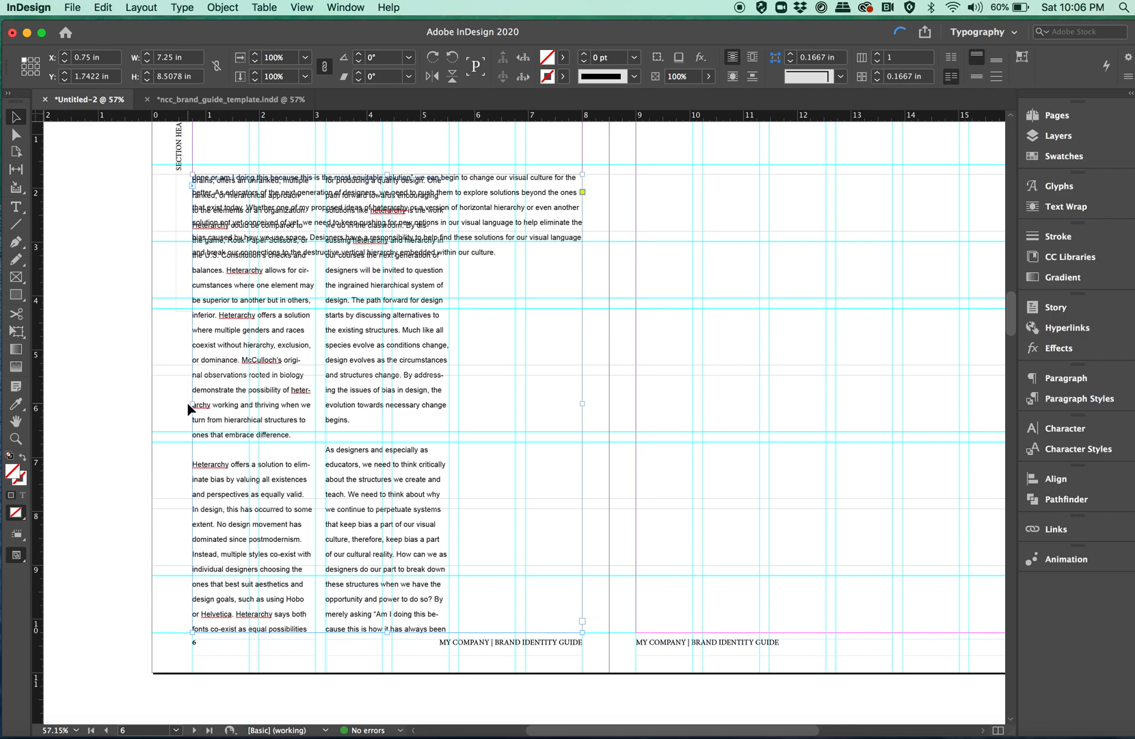
drag(193, 405, 460, 411)
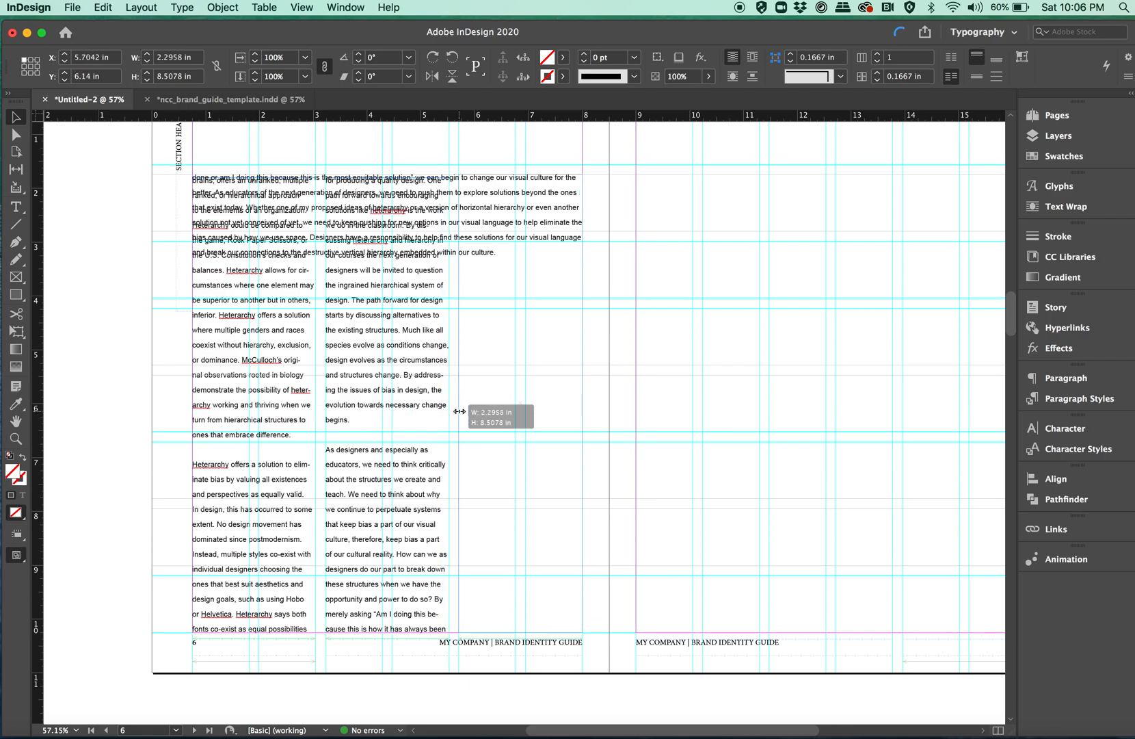
Deselect the text frame and load the brown lettering photo from the photo subfolder of Thesis Images for placing
scroll(594, 371, up, 5)
scroll(593, 371, right, 2)
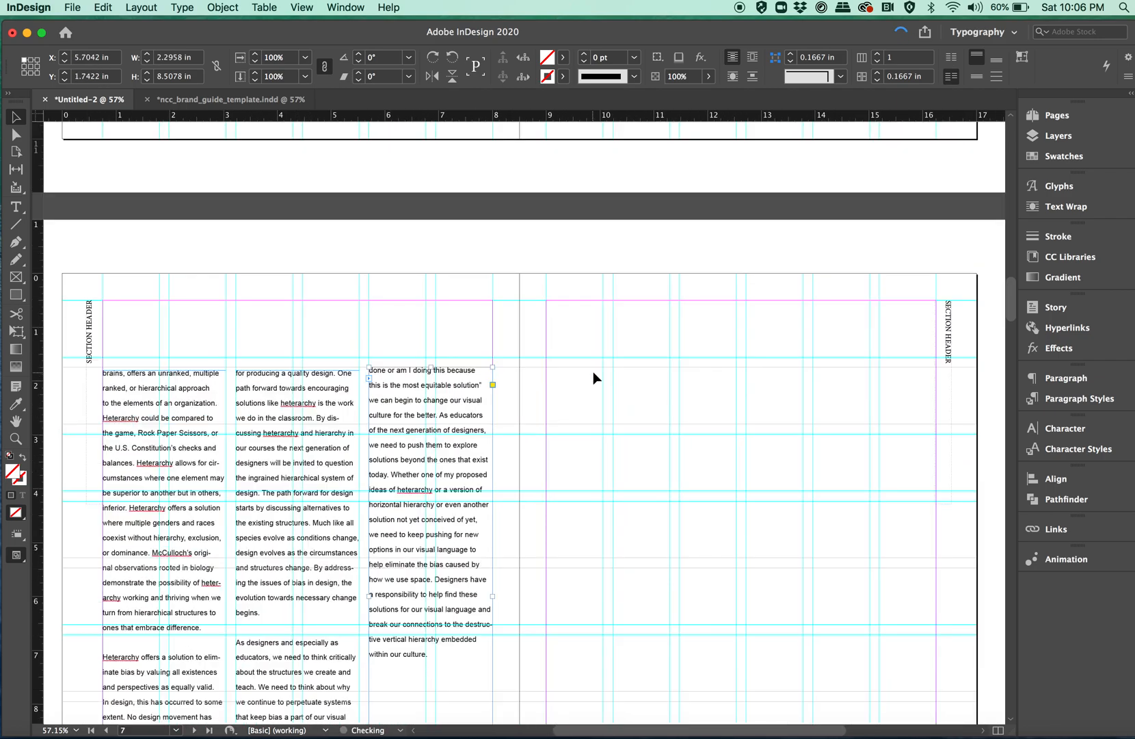
scroll(594, 372, up, 8)
scroll(594, 371, right, 2)
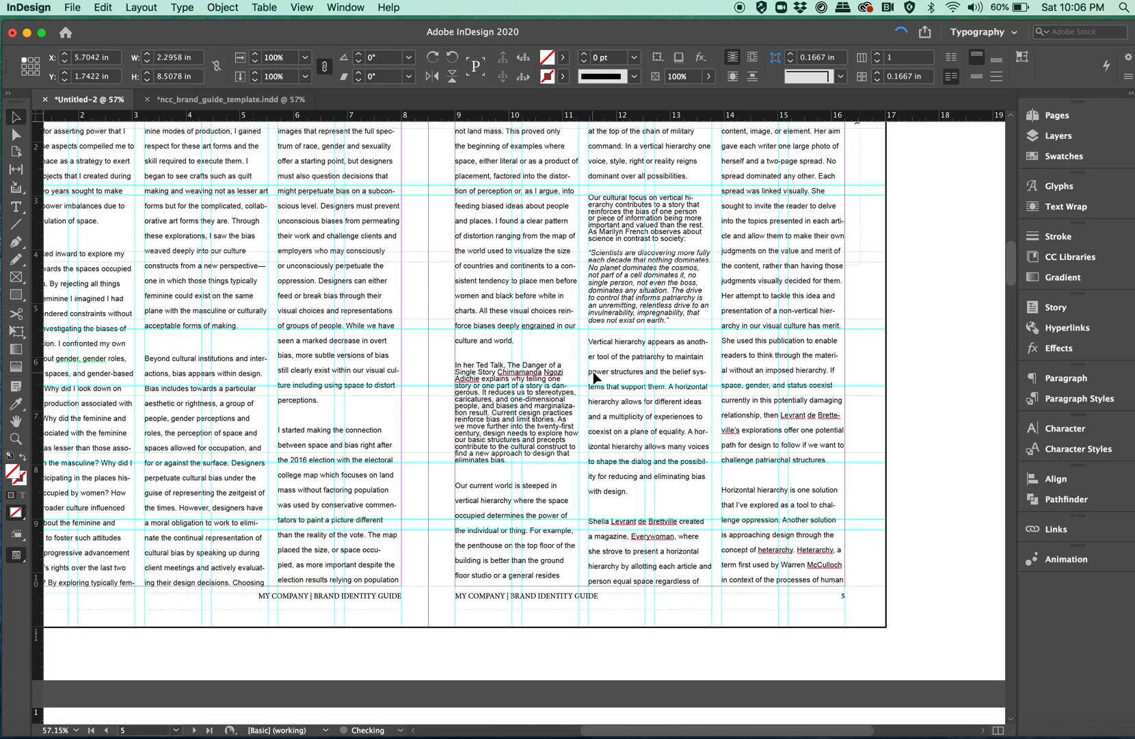
scroll(594, 372, up, 15)
scroll(593, 371, left, 5)
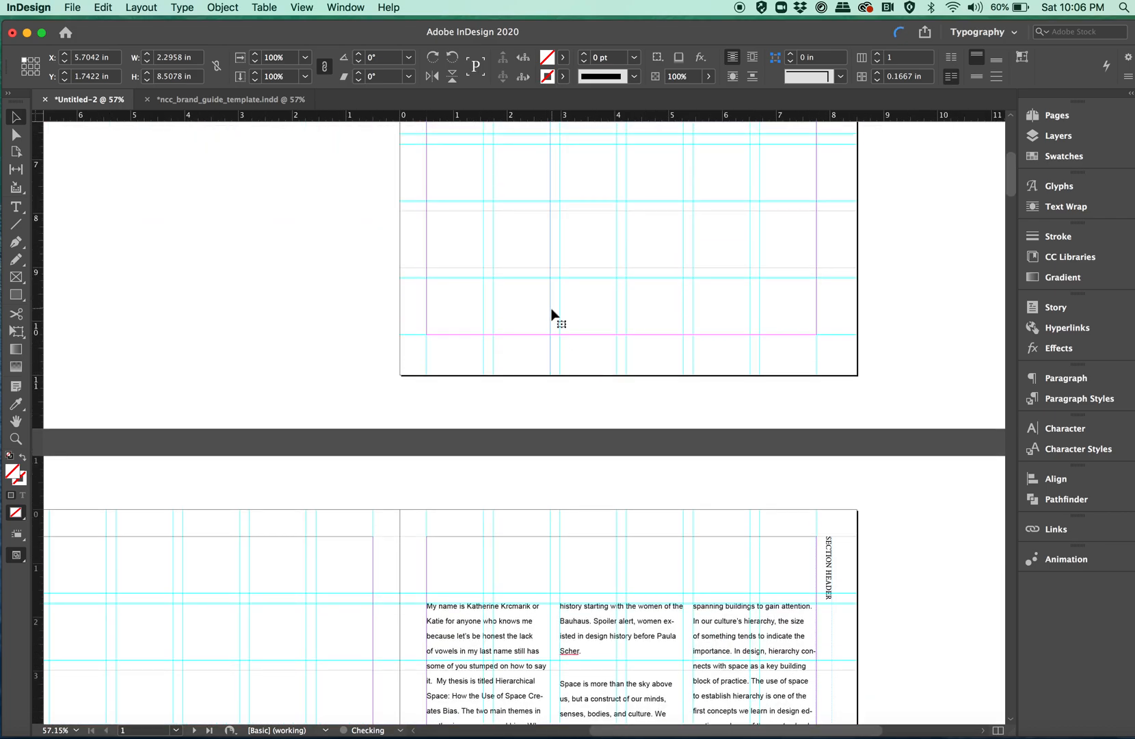
click(517, 310)
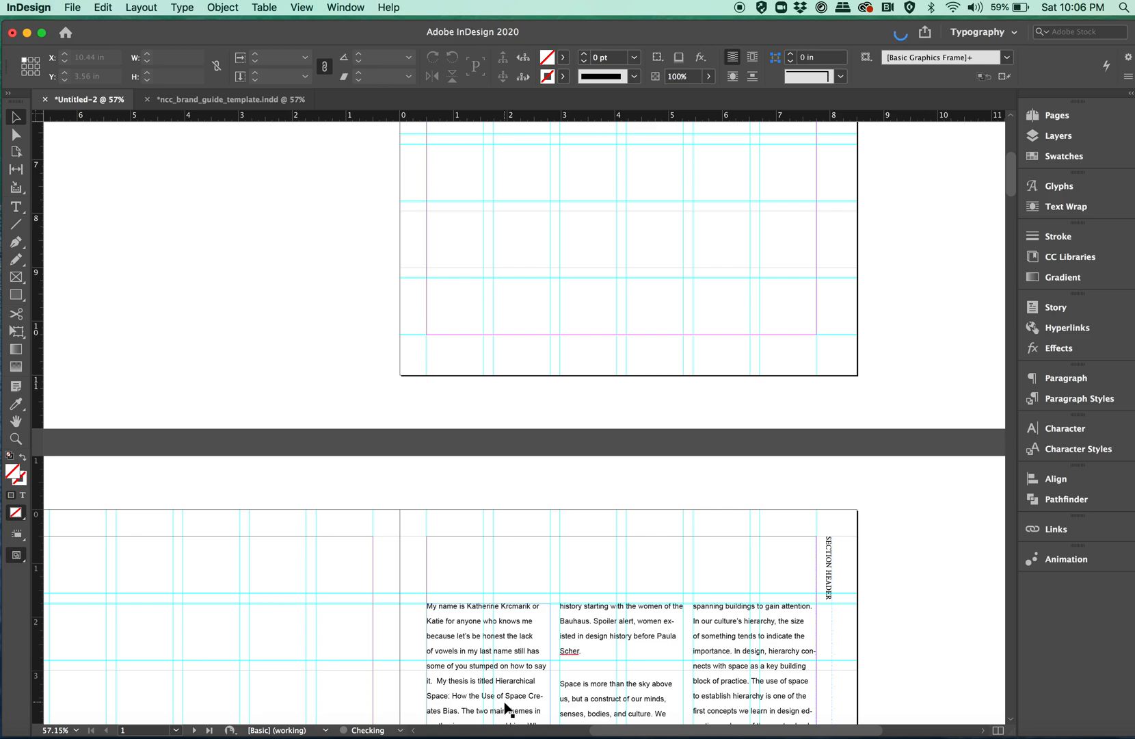
key(super+d)
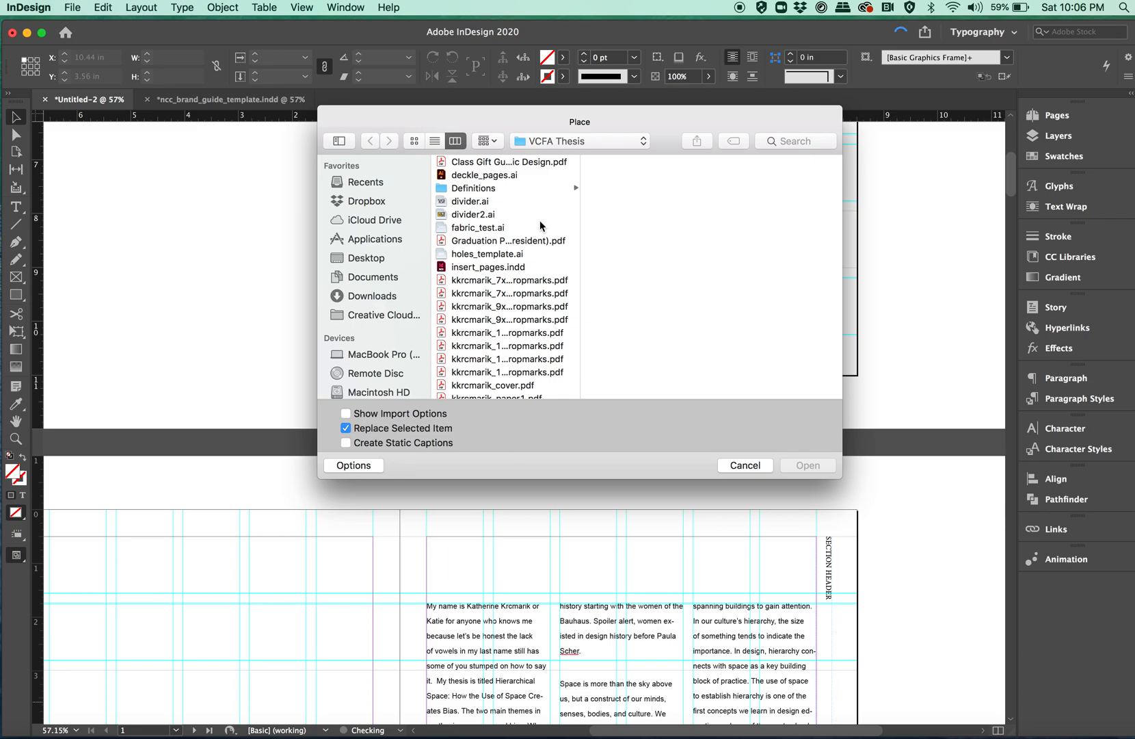
scroll(484, 202, down, 15)
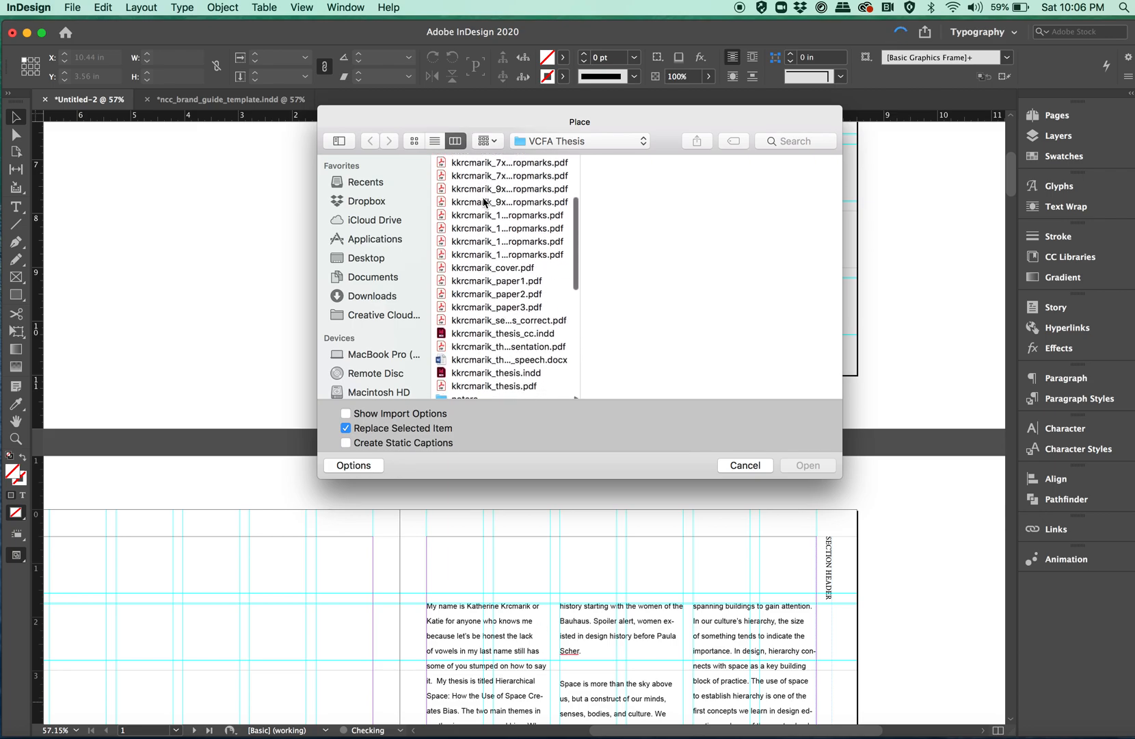
scroll(483, 205, down, 4)
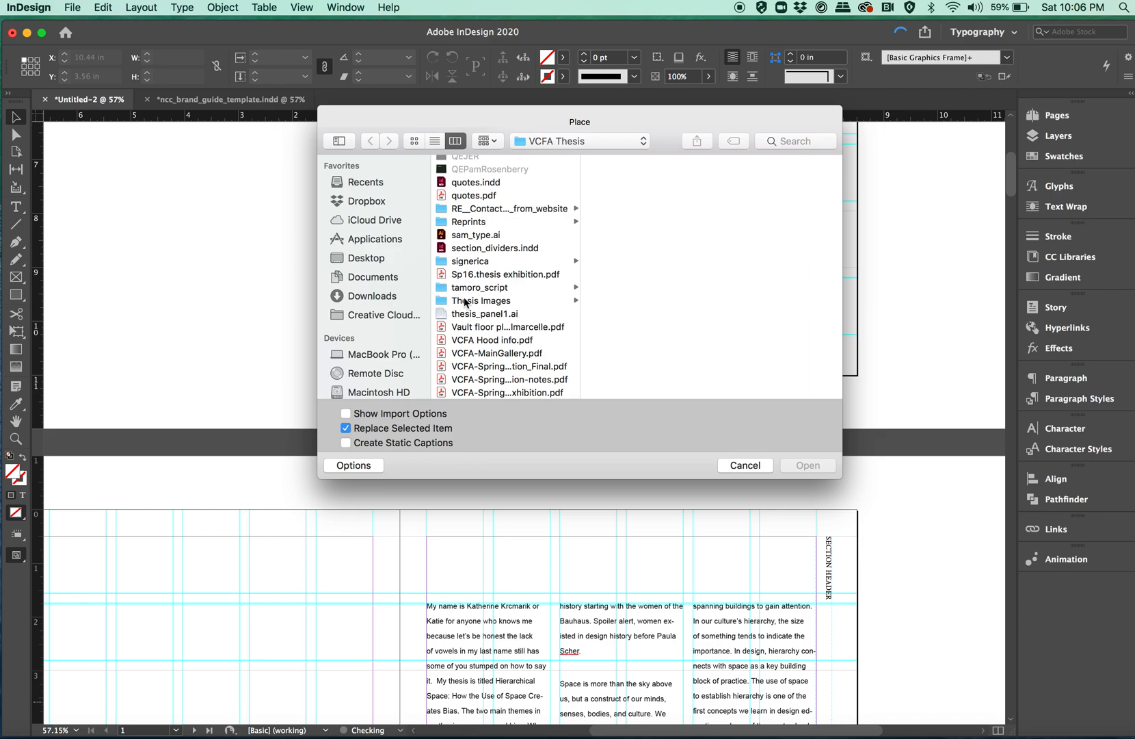
click(466, 302)
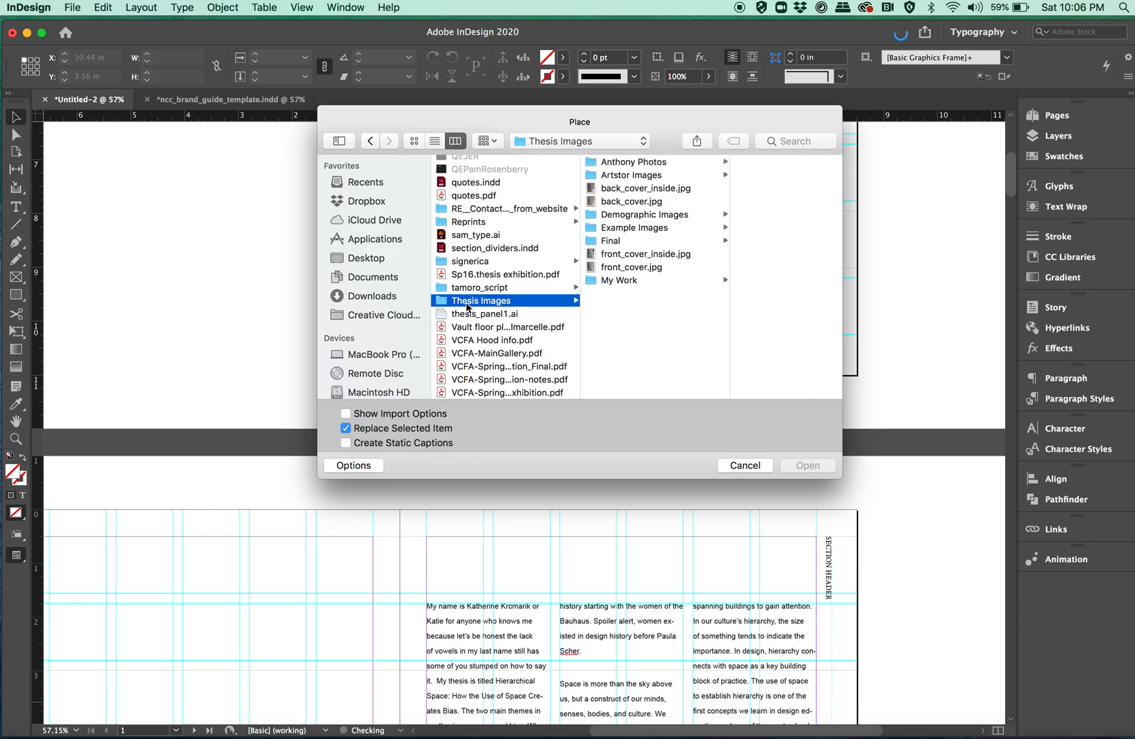
click(650, 163)
click(736, 162)
click(808, 465)
Place the loaded lettering photo on page 2 at X 0.75 in at 100% size, move its top edge up to the text guide, and deselect it
scroll(540, 383, down, 6)
scroll(499, 377, left, 6)
scroll(499, 376, up, 2)
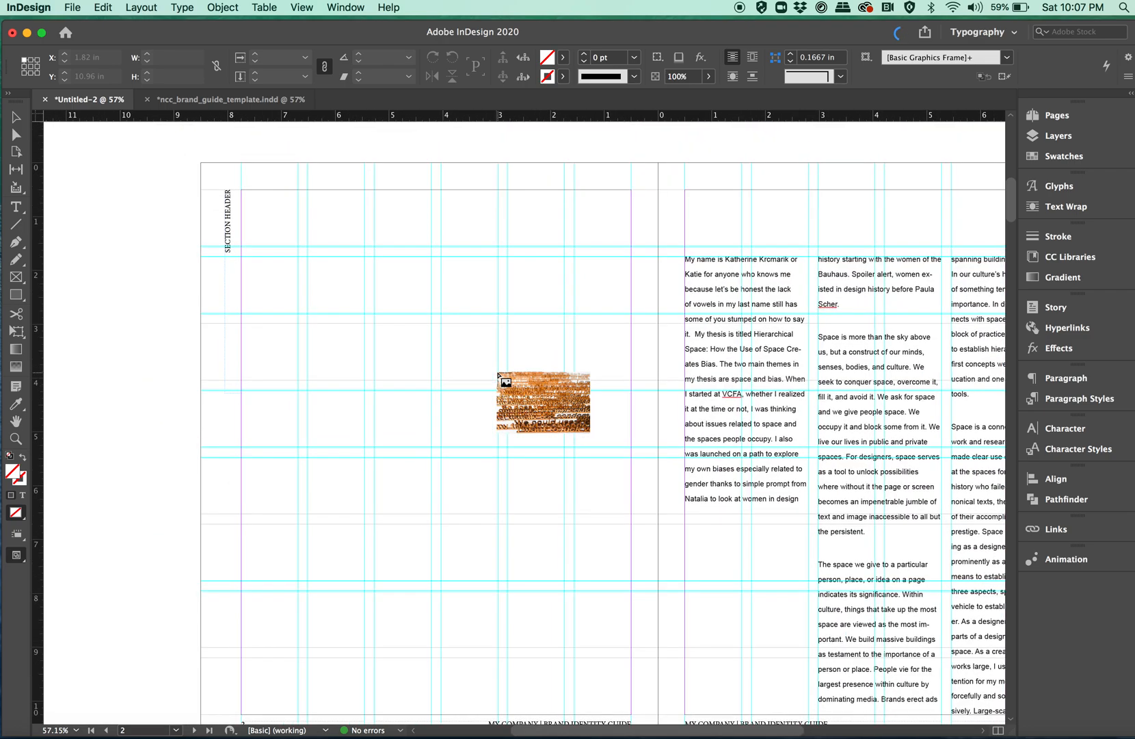
click(242, 264)
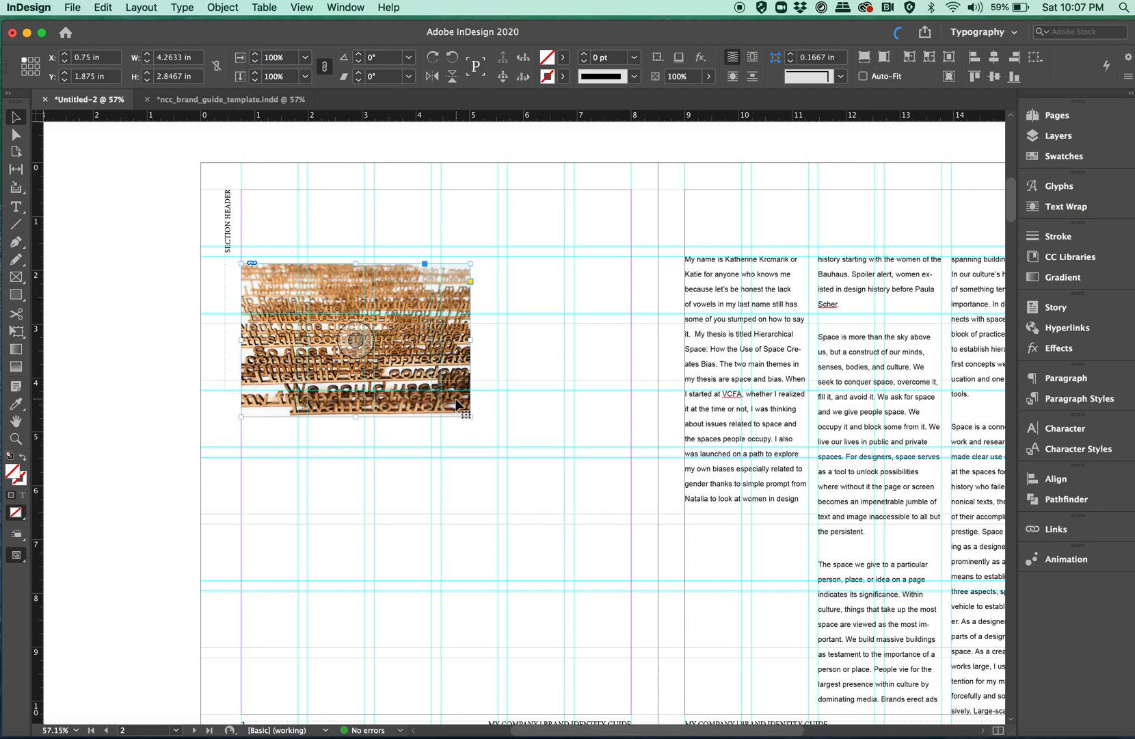
drag(457, 405, 456, 398)
click(462, 433)
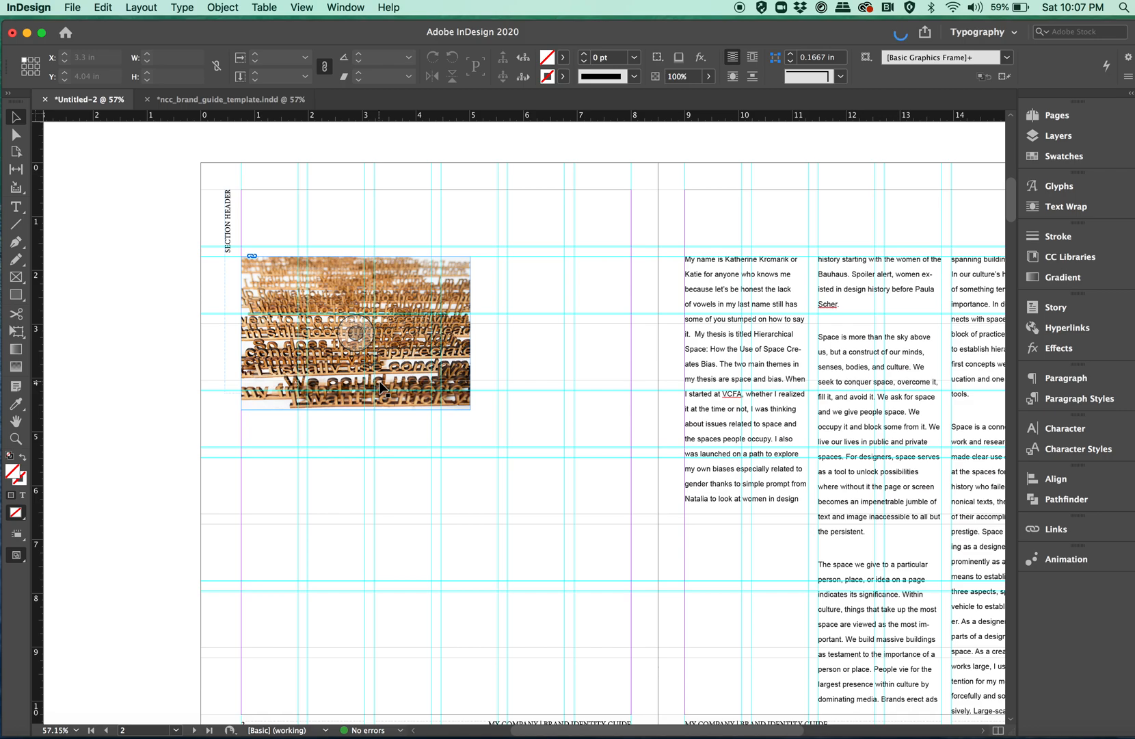
Place ADP171012_5505.jpg at full size from the pasteboard beside page 2, starting at X -2.22 in, Y 0.46 in
key(super+d)
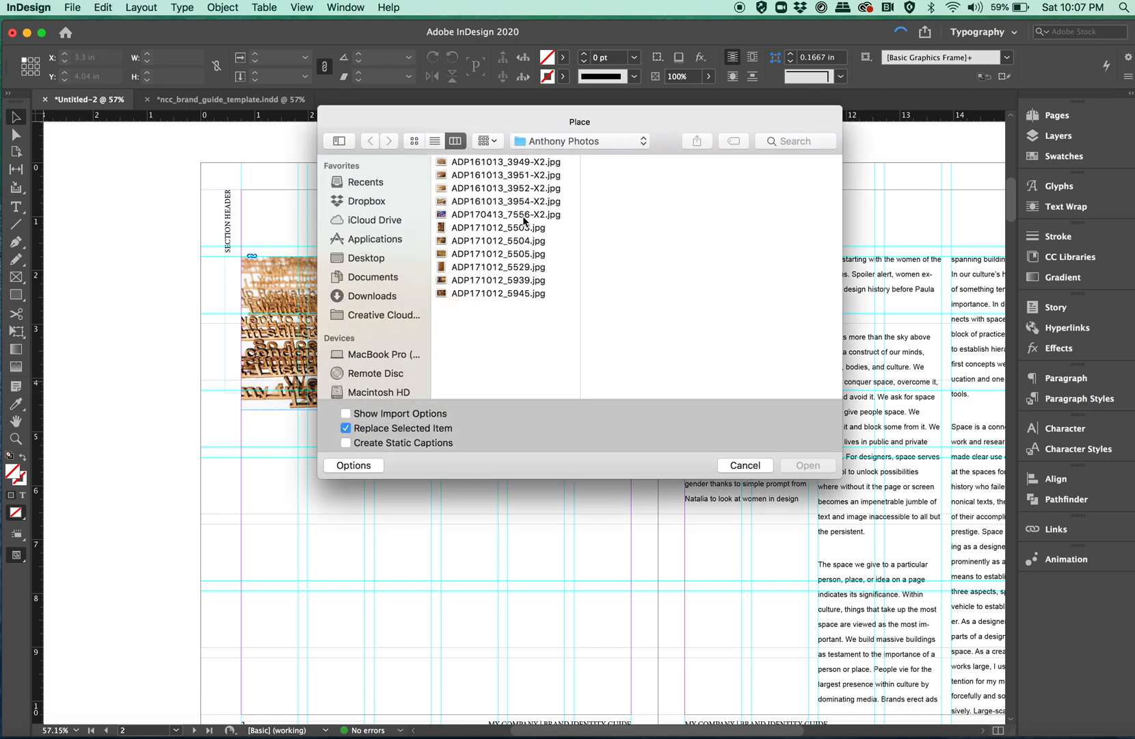
click(507, 254)
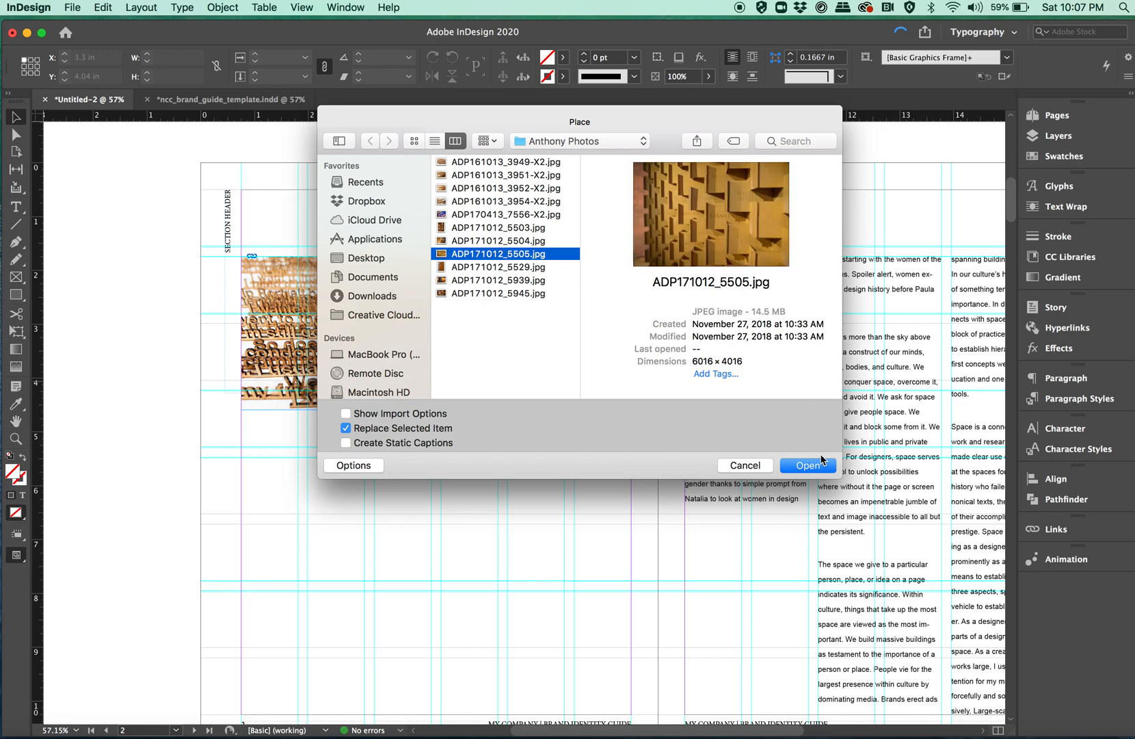
click(821, 465)
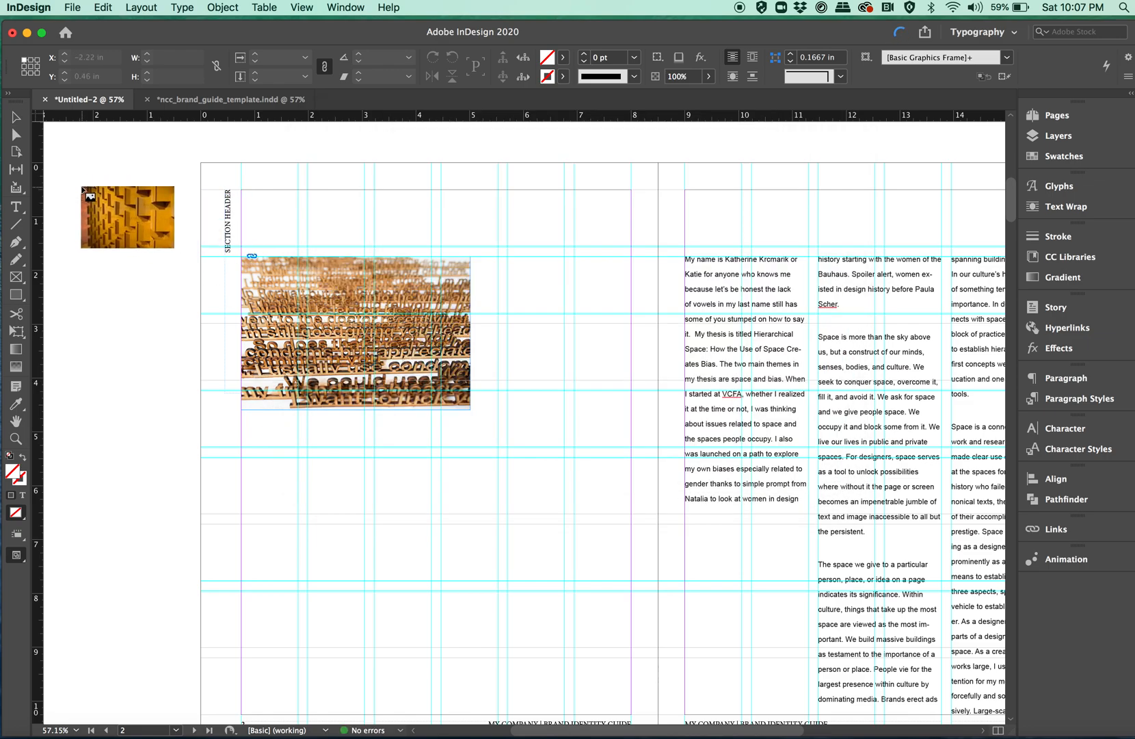
click(81, 186)
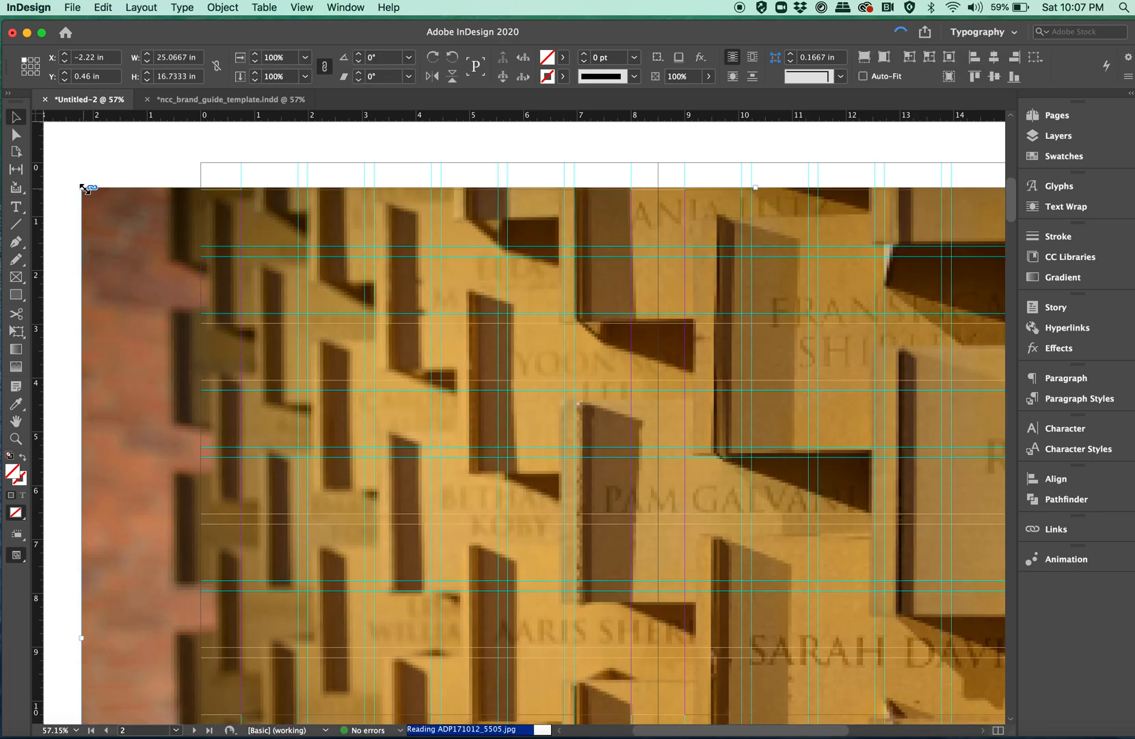
key(super+minus)
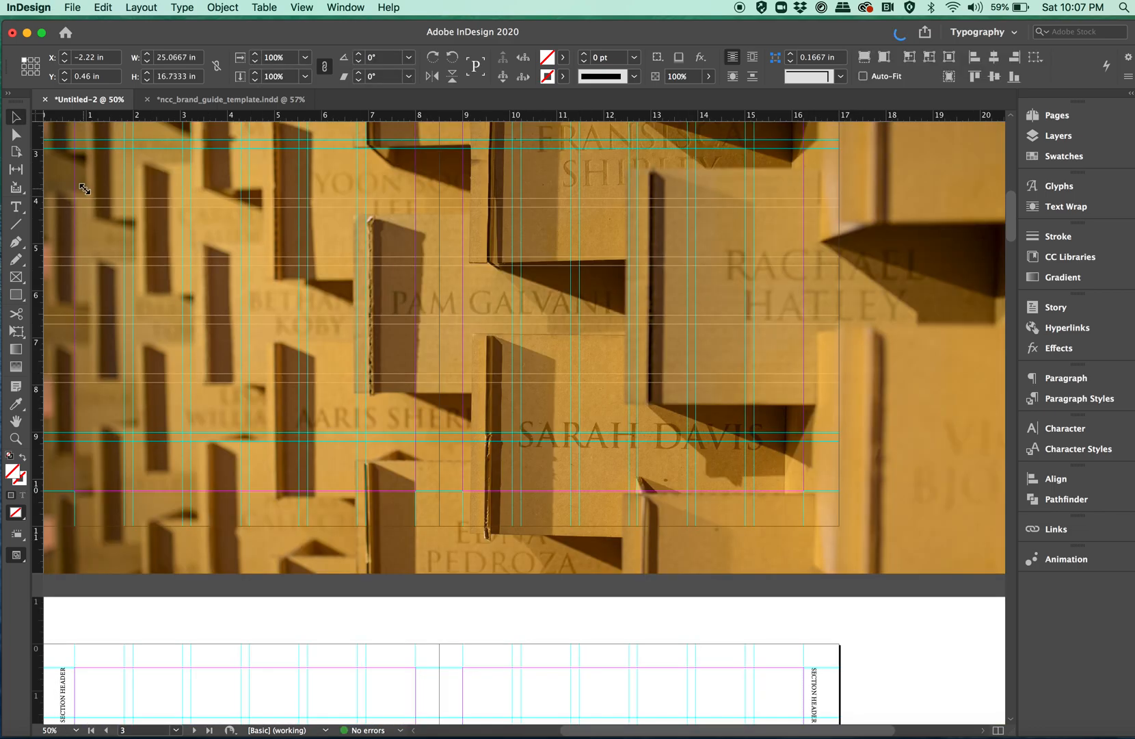
key(super+minus)
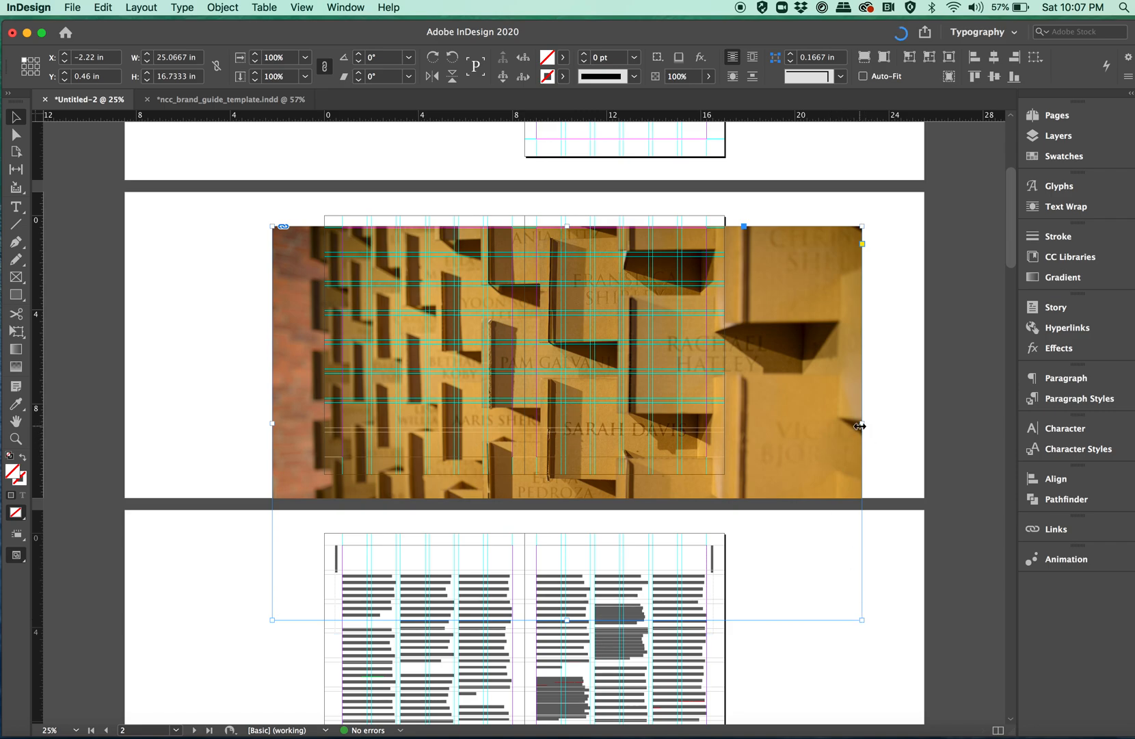
Try narrowing the large photo's frame to 18.445 in and scaling only its content to about 88.77%, undoing each change
drag(860, 426, 704, 433)
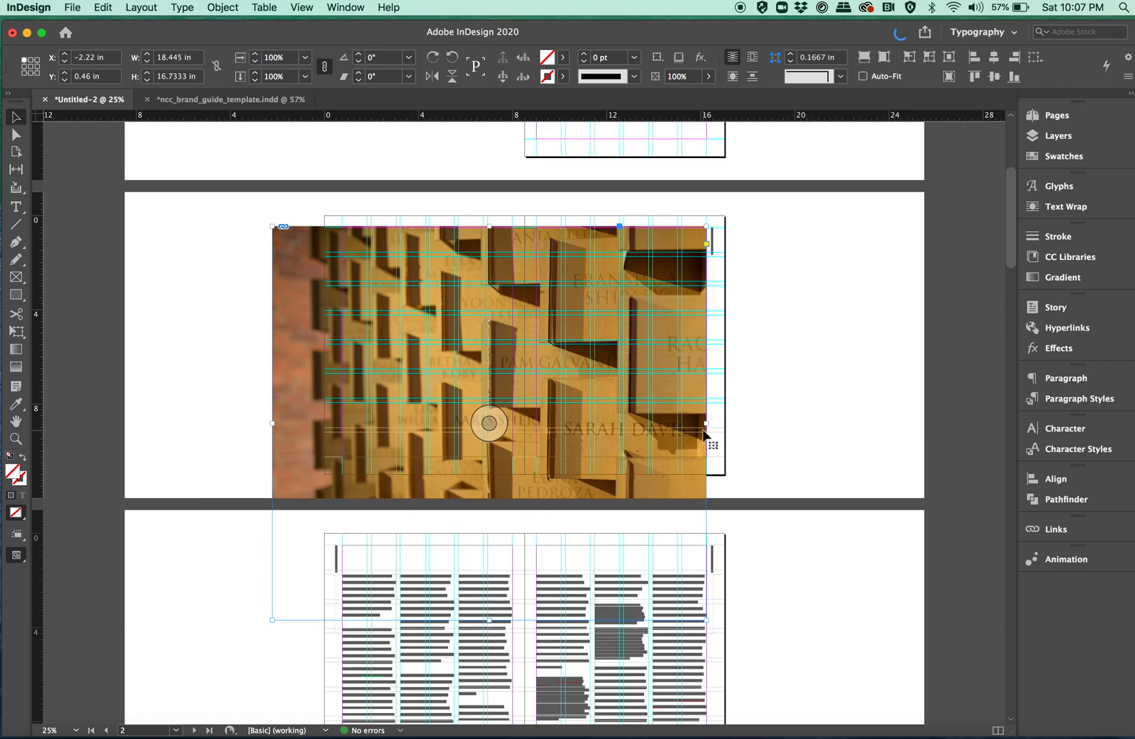
key(super+z)
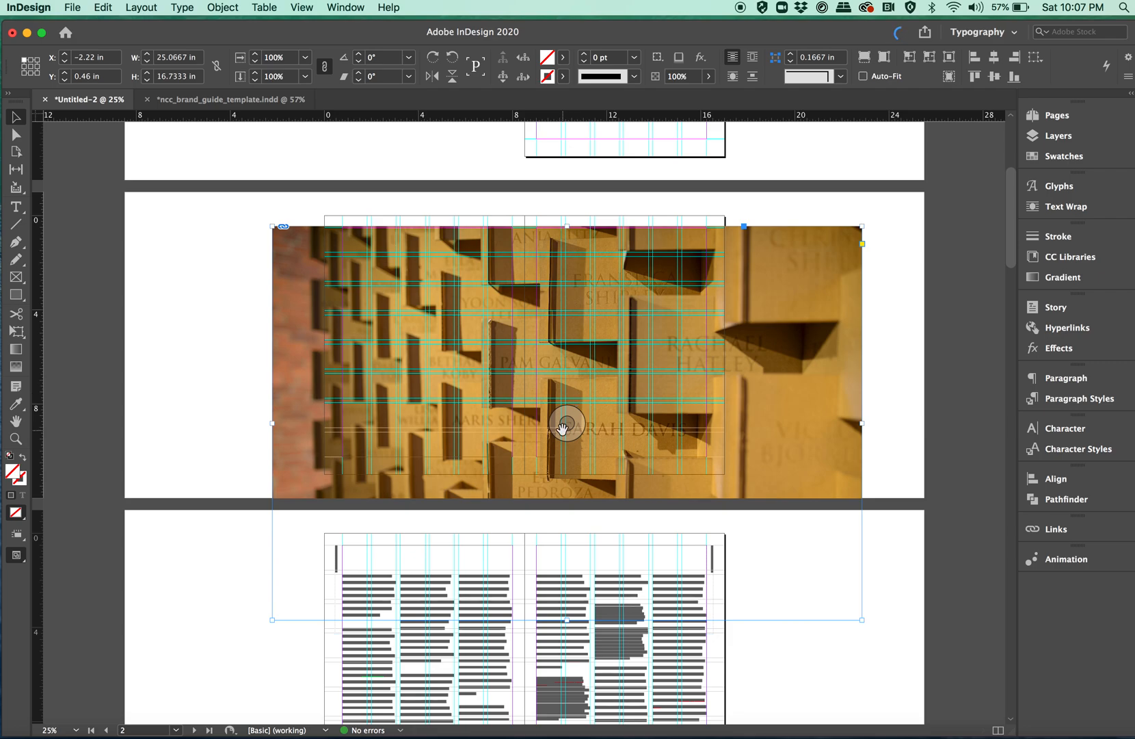
click(562, 428)
drag(855, 233, 795, 301)
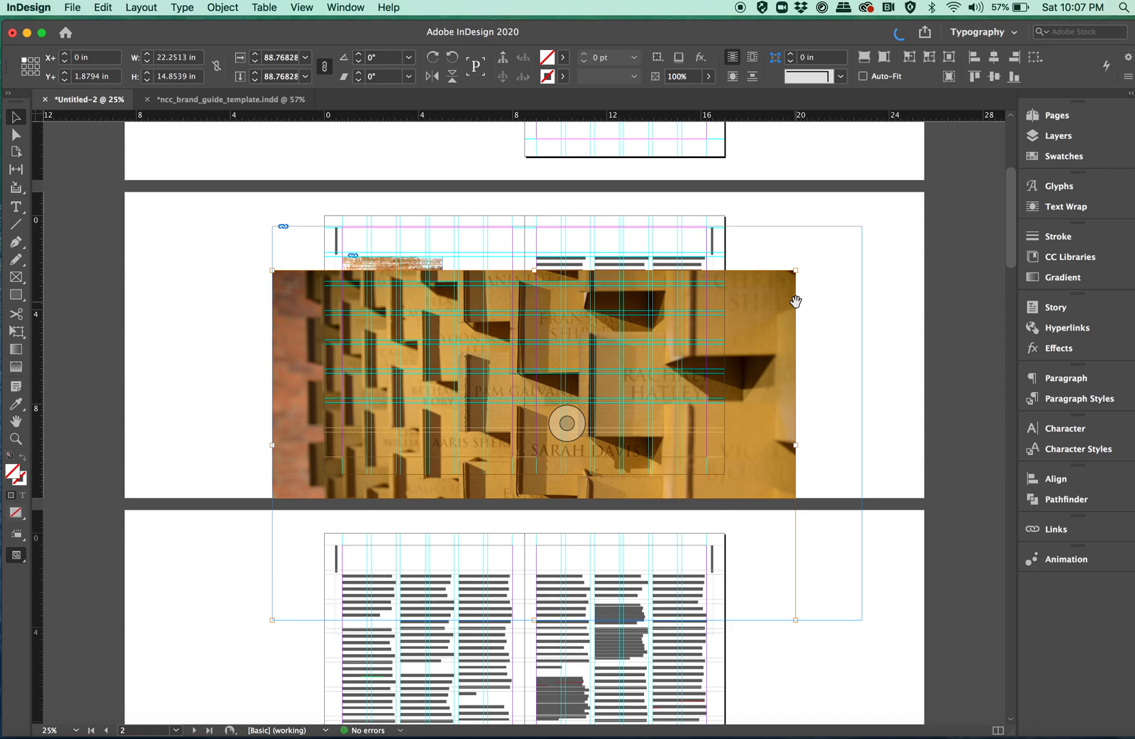
key(super+z)
Scale the large photo and its frame together to 7.8308 by 5.2275 in, move it to X -4.3437 in, Y 5.0225 in, and deselect it
click(887, 279)
click(852, 260)
drag(861, 620, 456, 349)
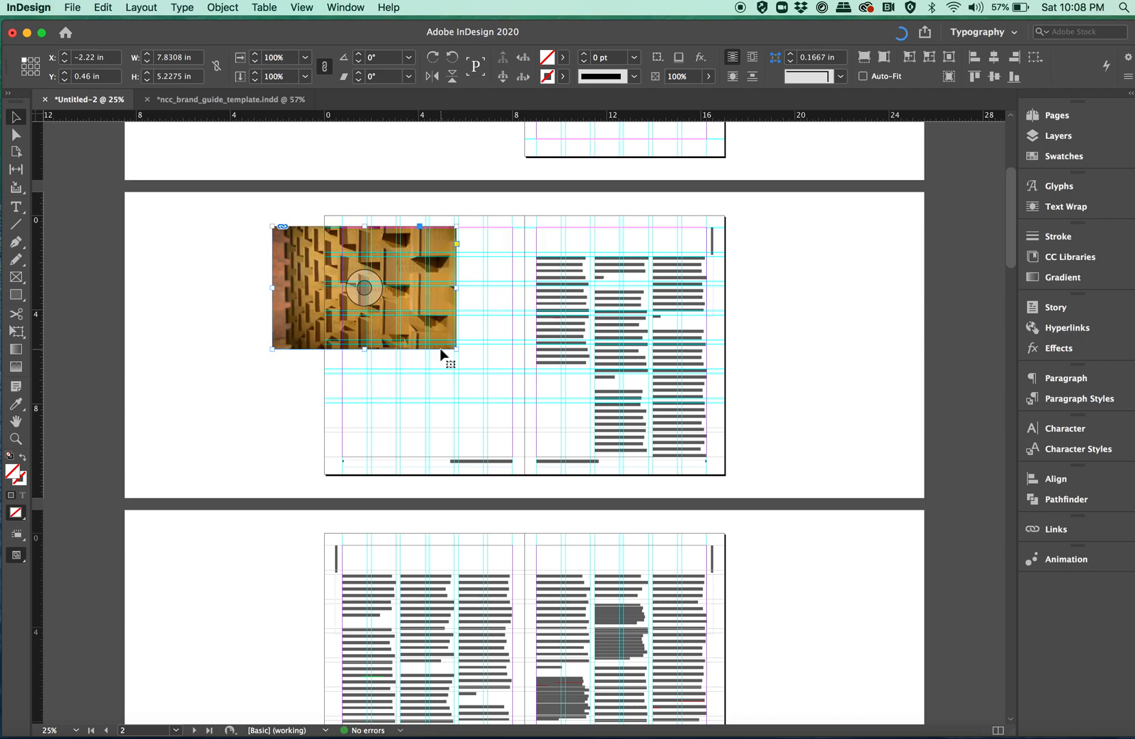
drag(435, 288, 386, 395)
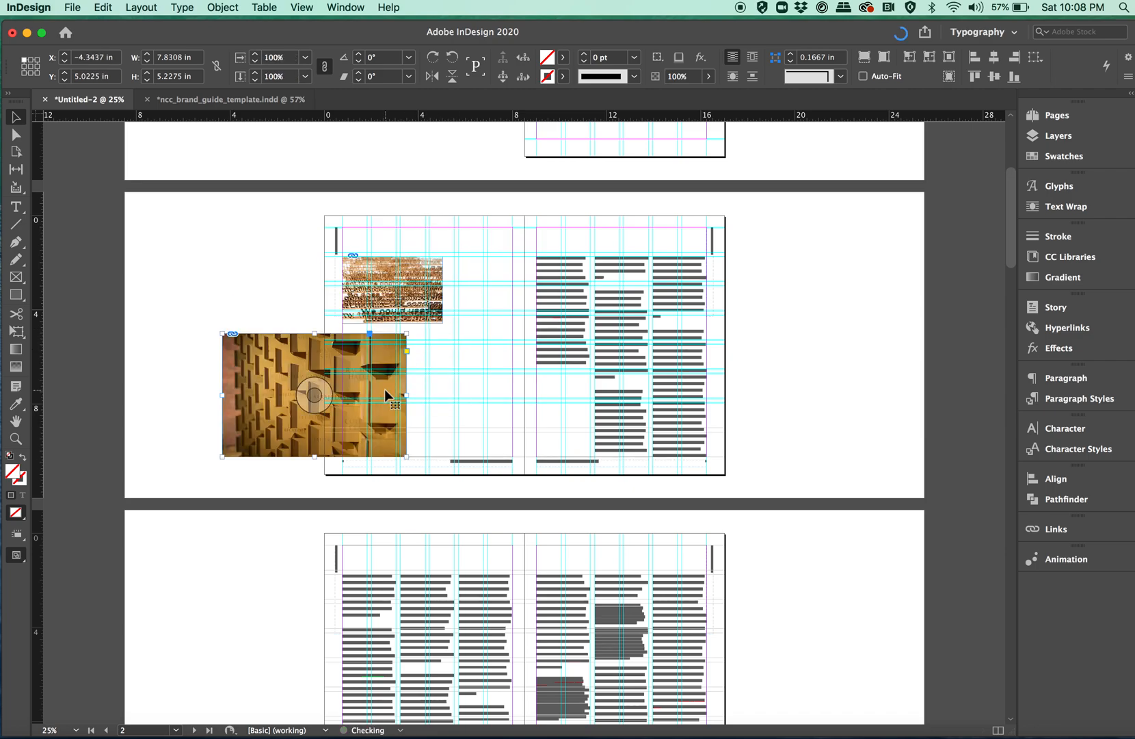
click(311, 288)
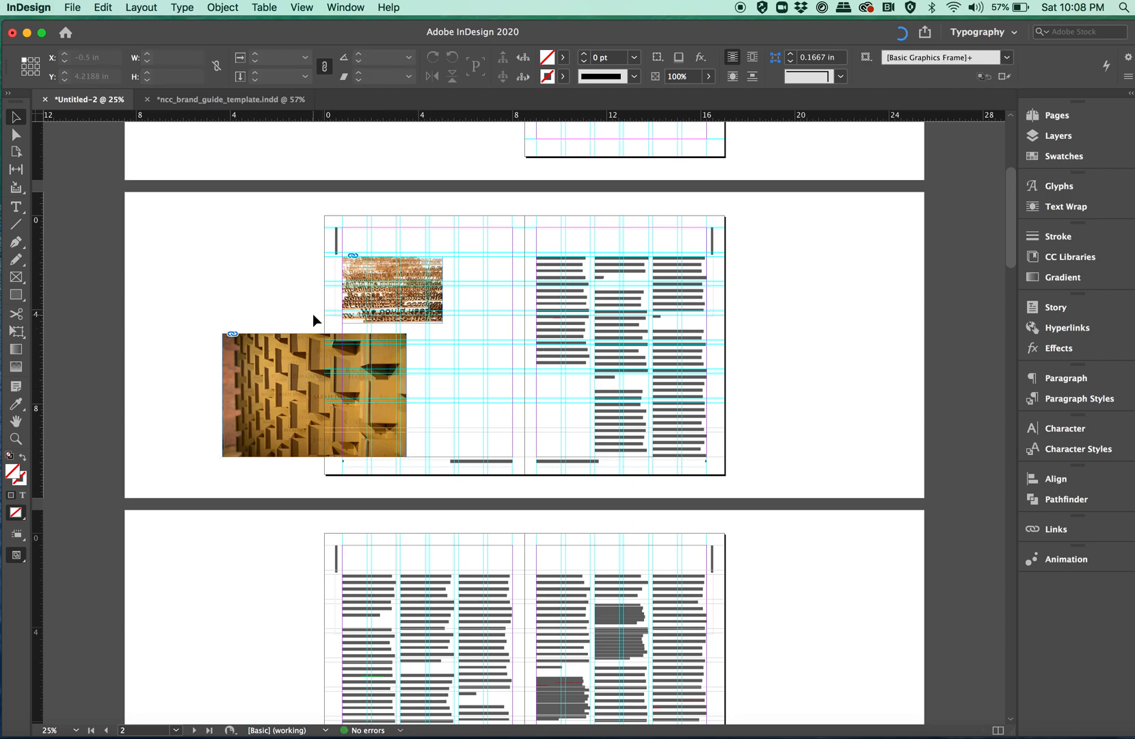
Set the document's display performance to Typical Display
key(super+equal)
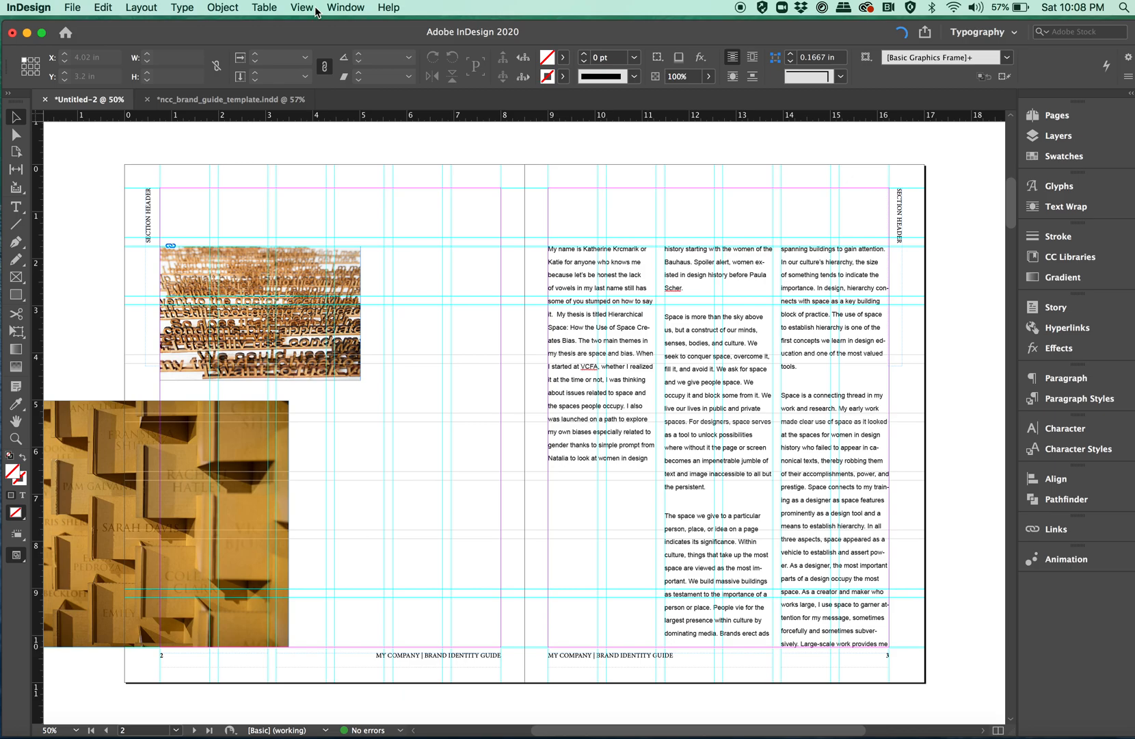
click(315, 9)
mouse_move(349, 245)
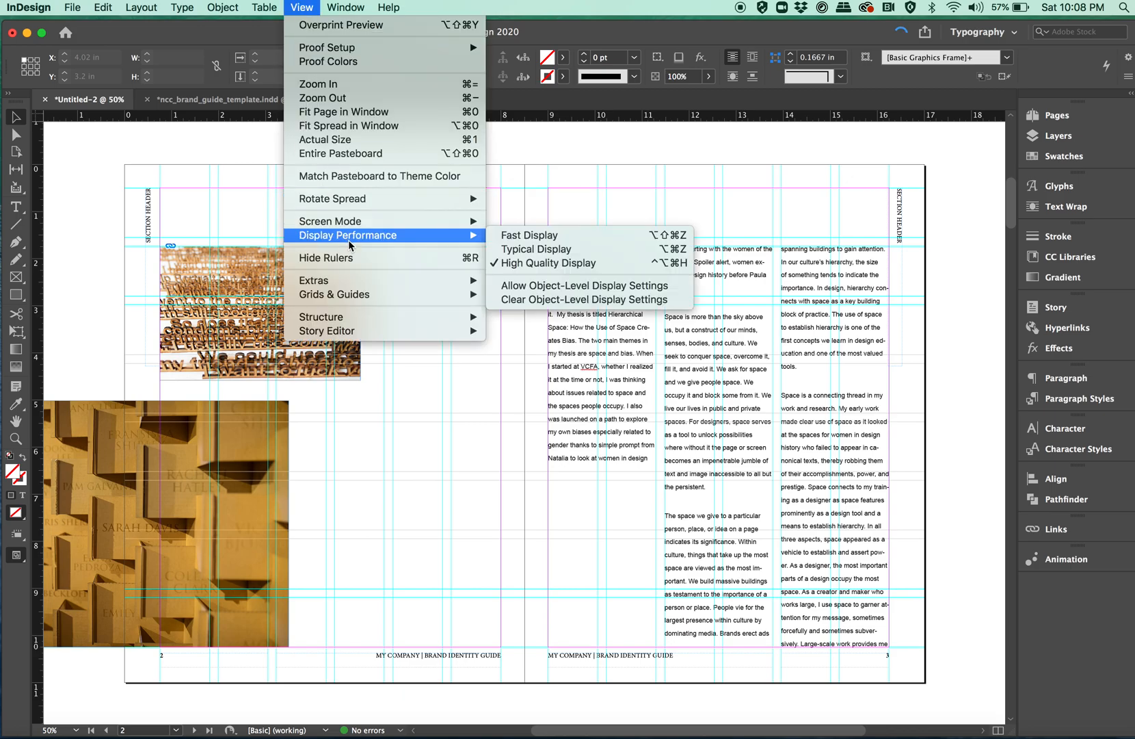
click(536, 249)
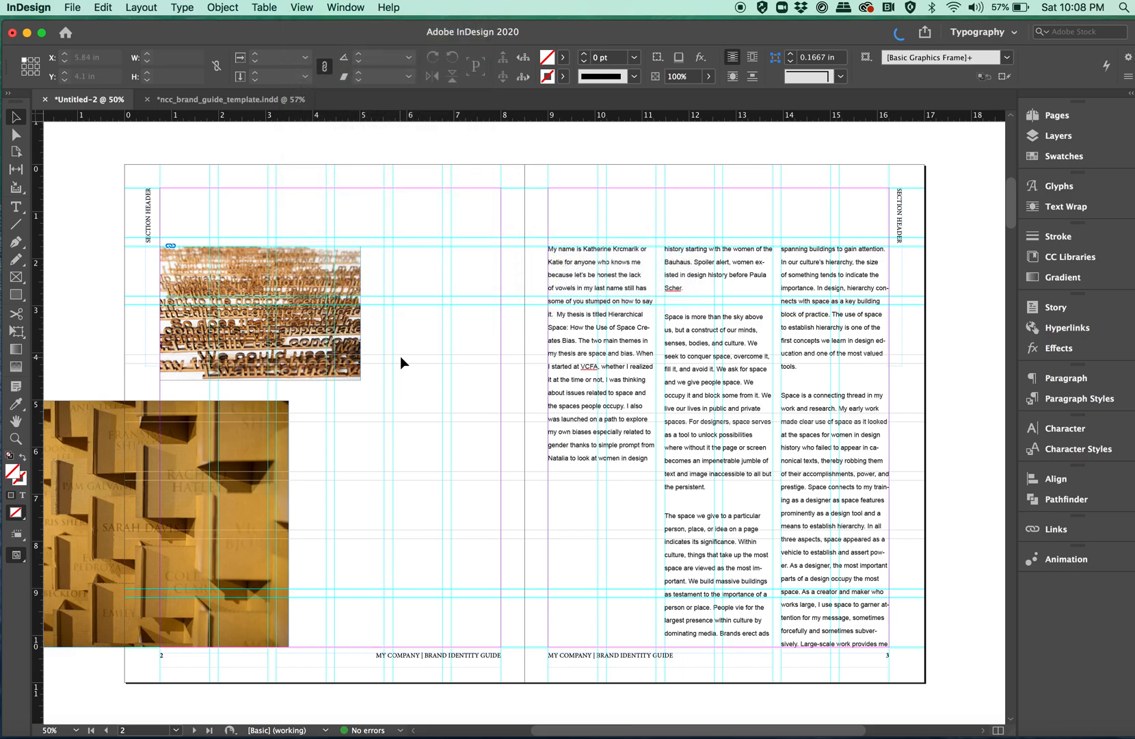
Set the document's display performance to Fast Display so the two placed photos show as grey placeholders
scroll(400, 355, down, 5)
scroll(400, 355, left, 6)
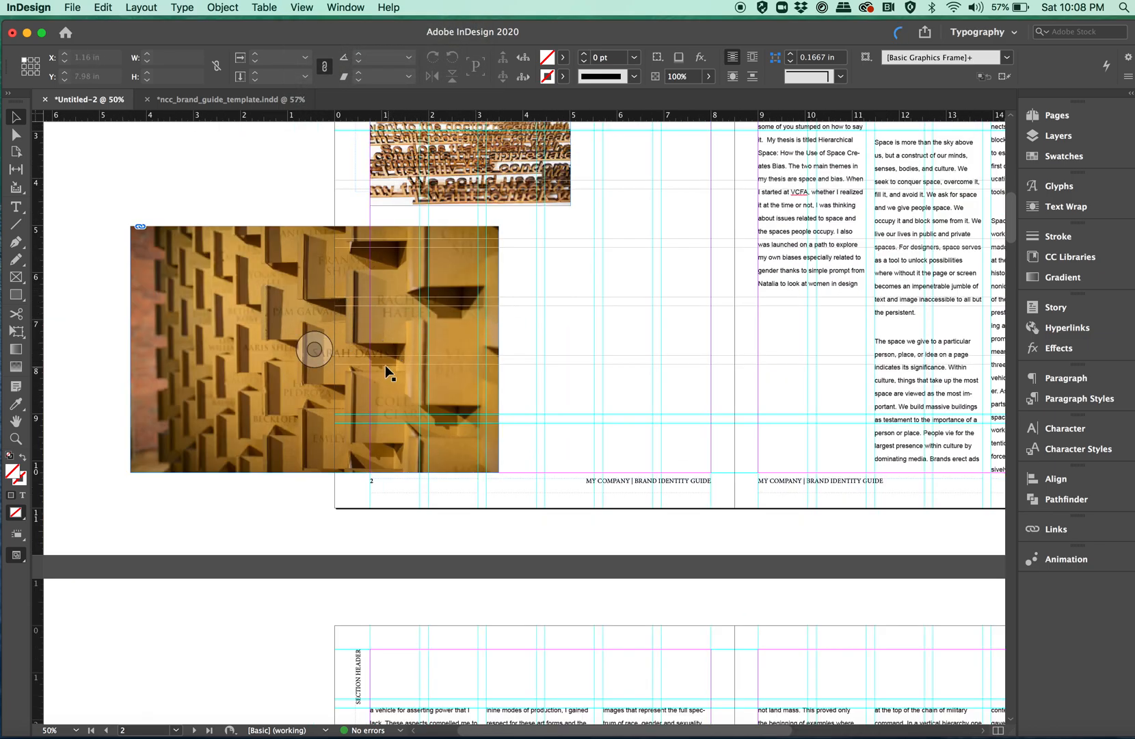
scroll(386, 367, up, 4)
scroll(438, 324, right, 1)
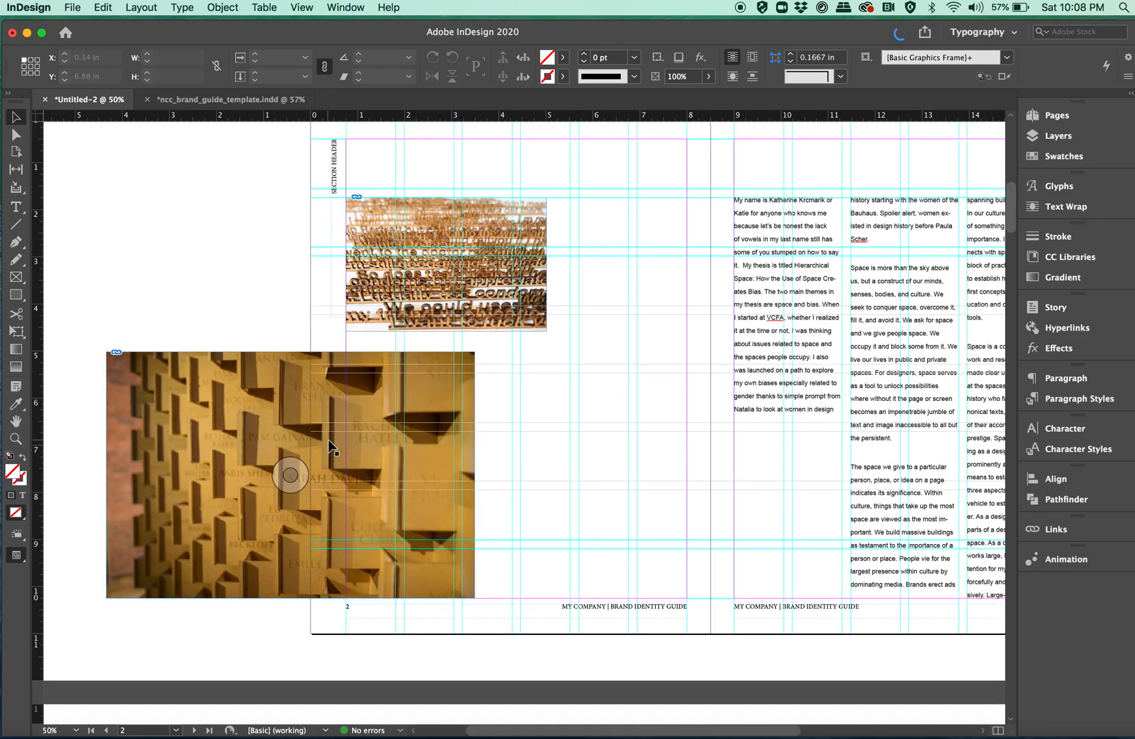
click(353, 7)
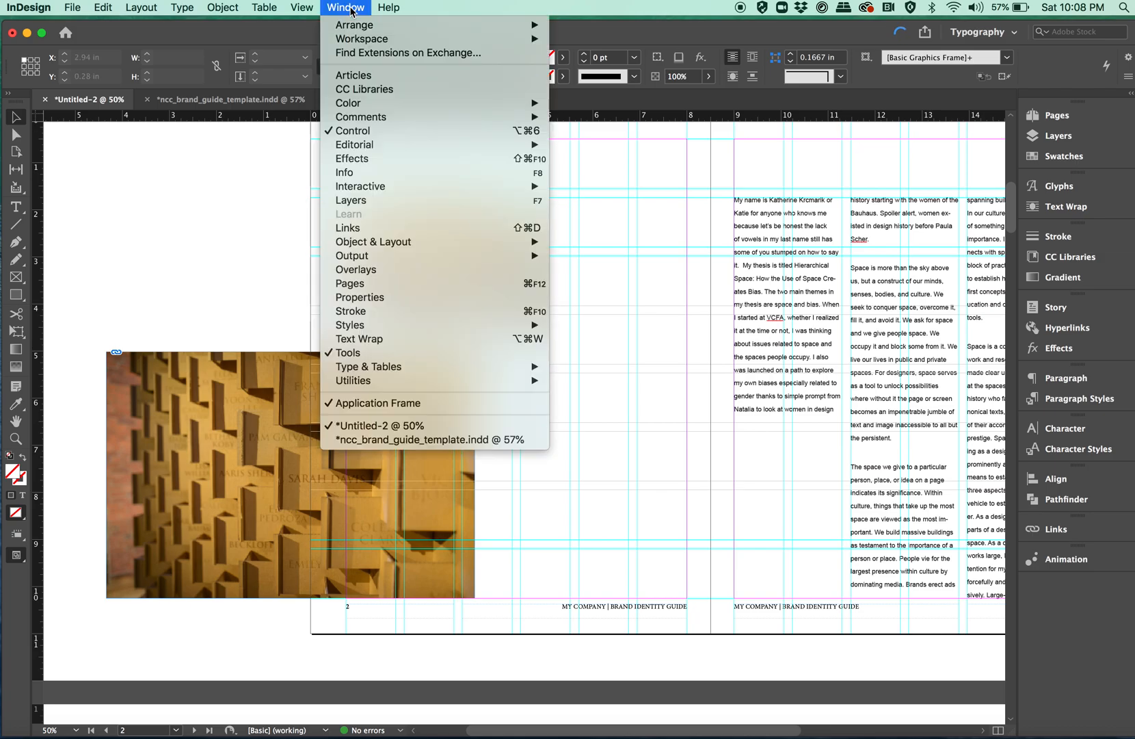
mouse_move(301, 7)
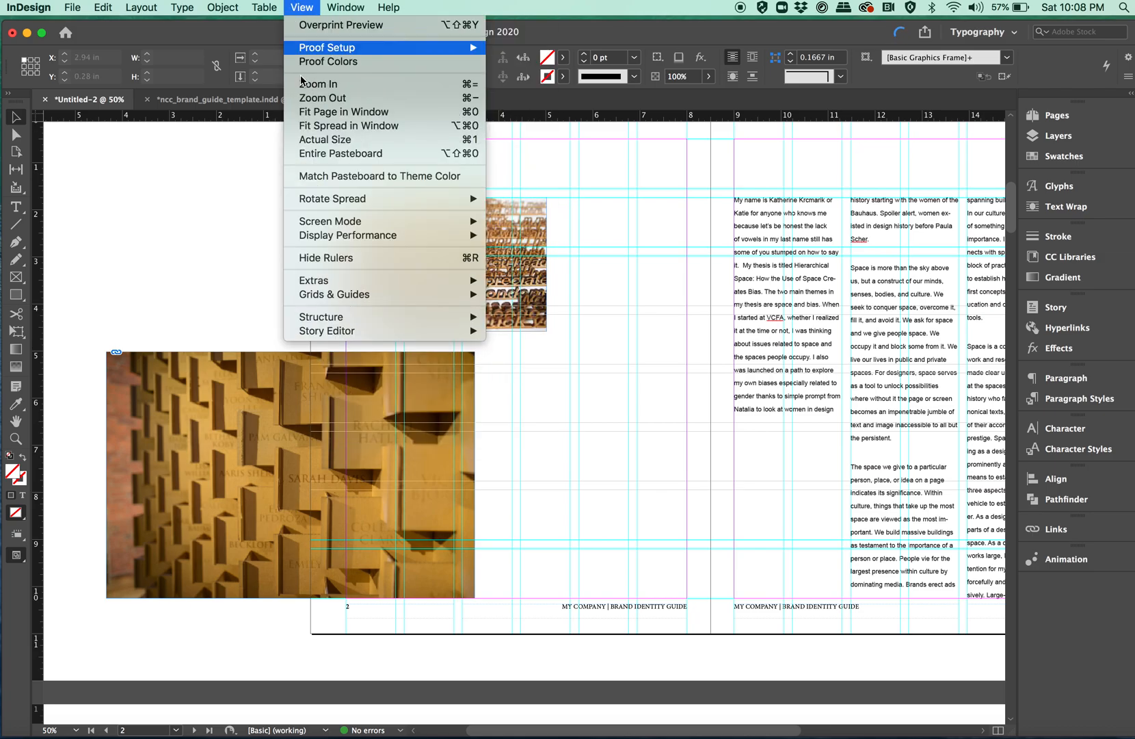
mouse_move(333, 281)
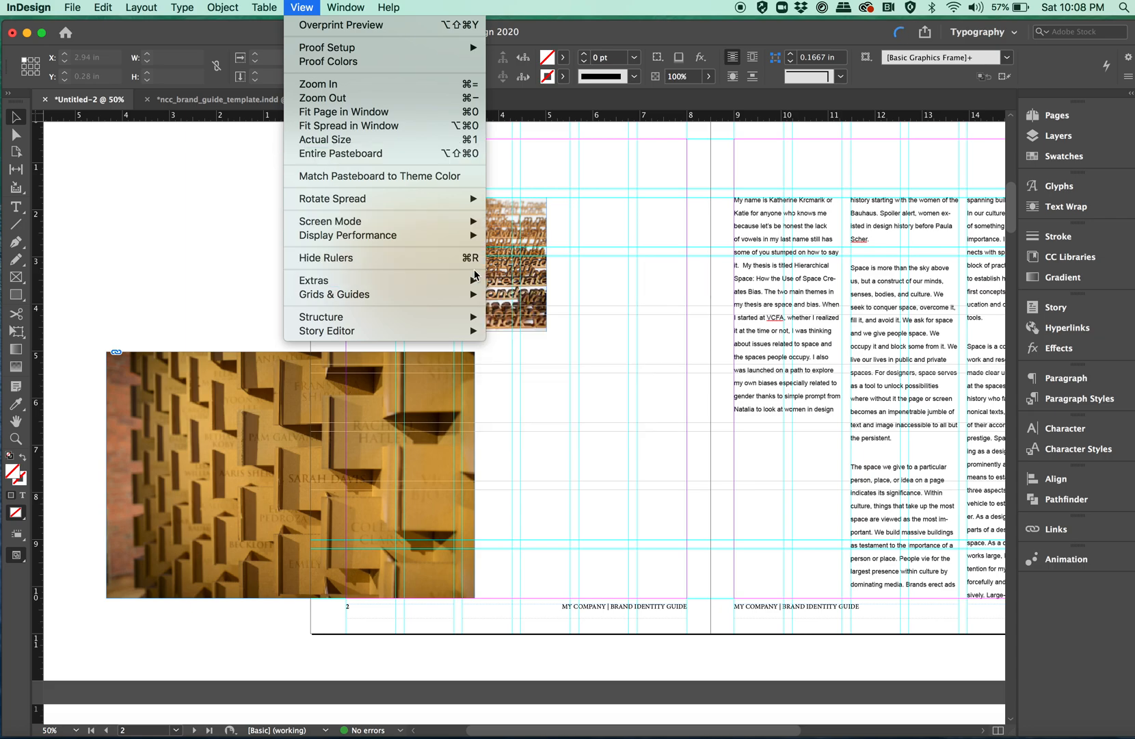
mouse_move(478, 237)
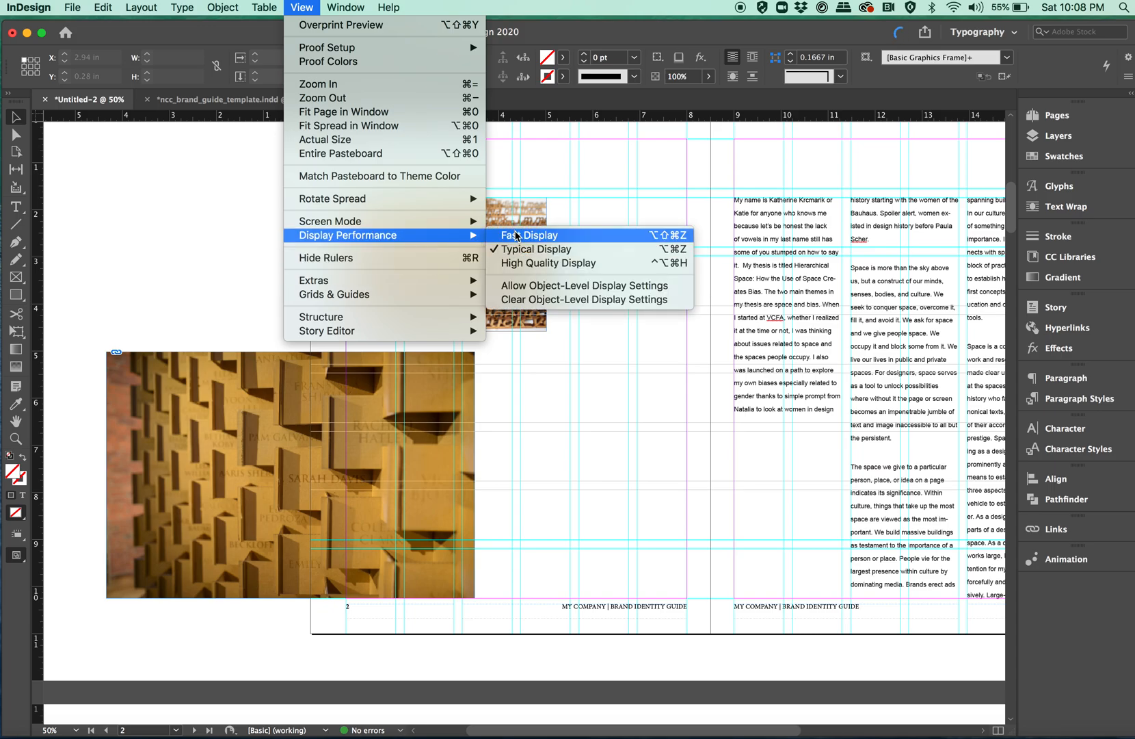
click(516, 236)
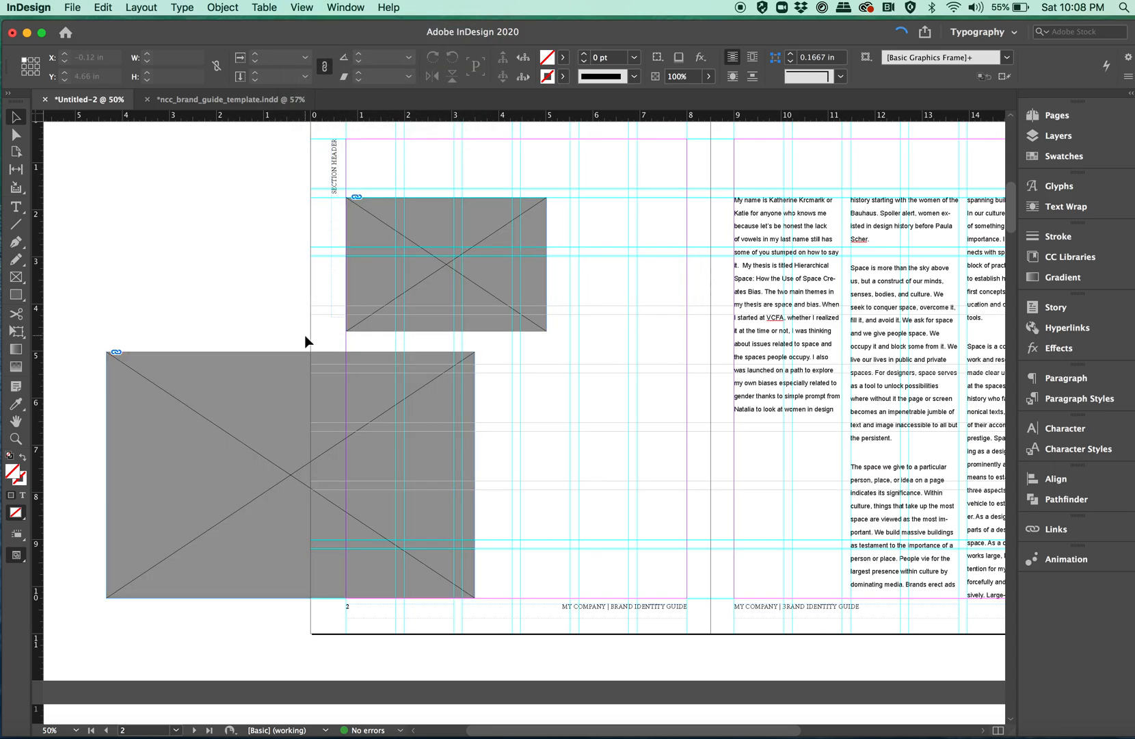
Switch the document's display performance back to Typical Display
click(305, 8)
mouse_move(479, 234)
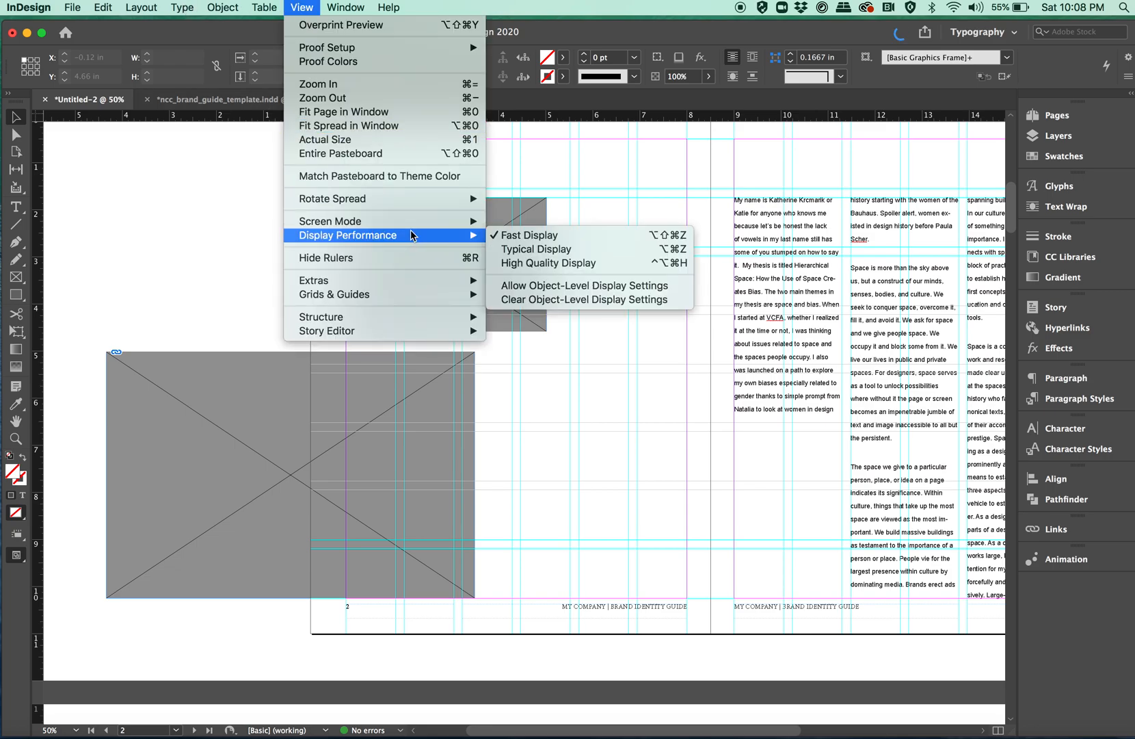
click(548, 250)
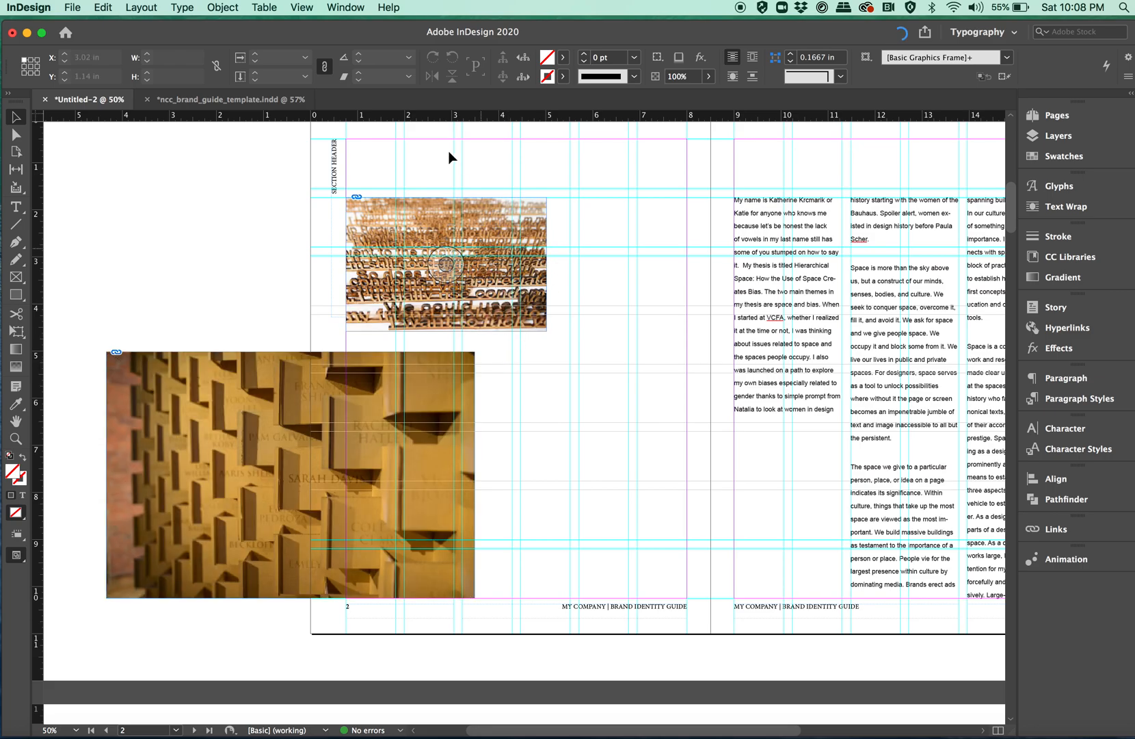
Set the document's display performance to High Quality Display
click(306, 8)
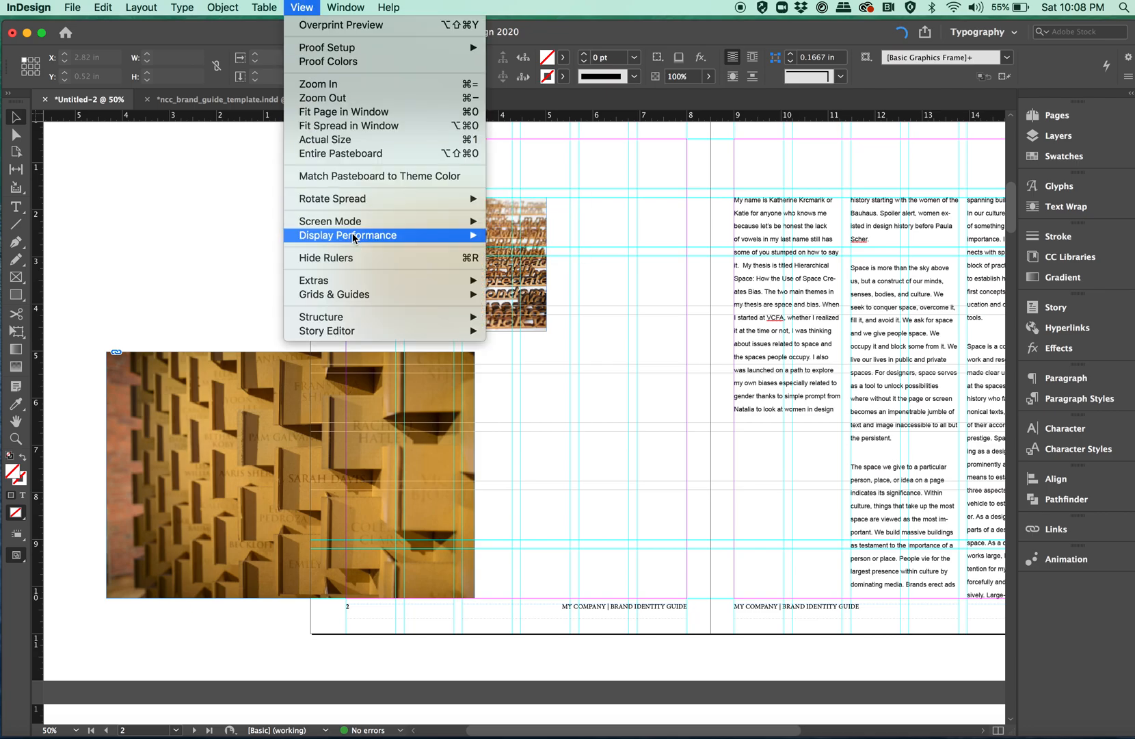
mouse_move(461, 235)
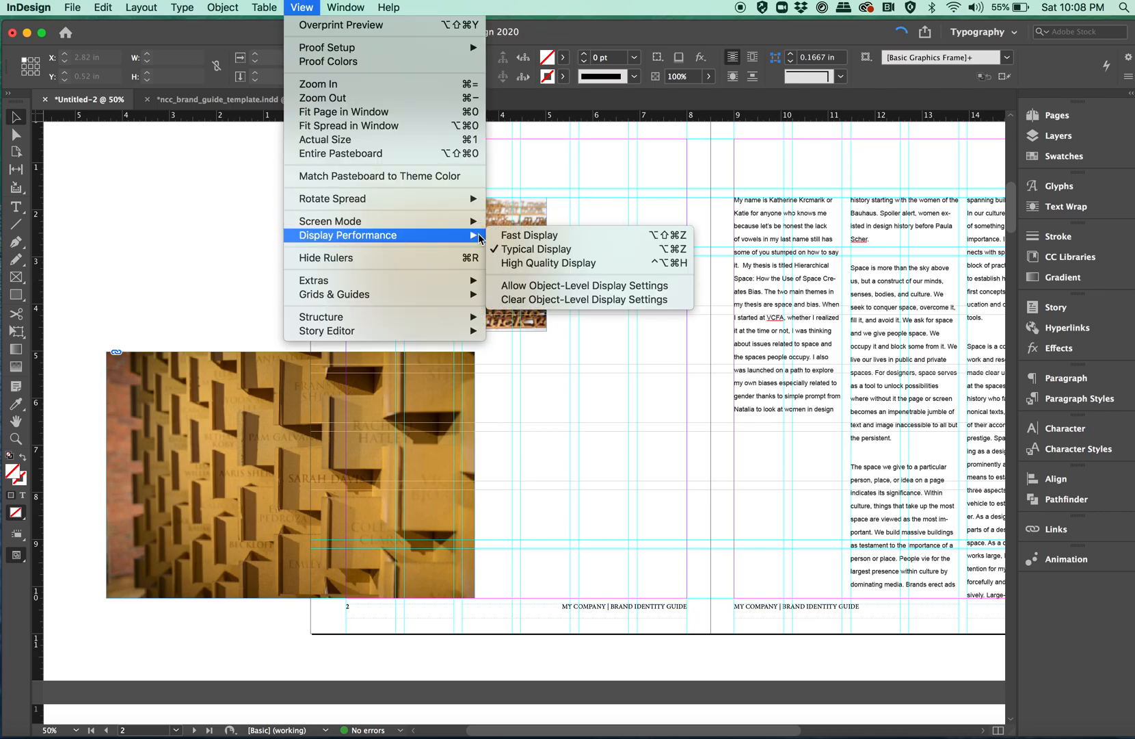
click(537, 261)
click(229, 263)
Hide the layout guides and the frame edges on the spread of pages 2 and 3
scroll(607, 284, right, 5)
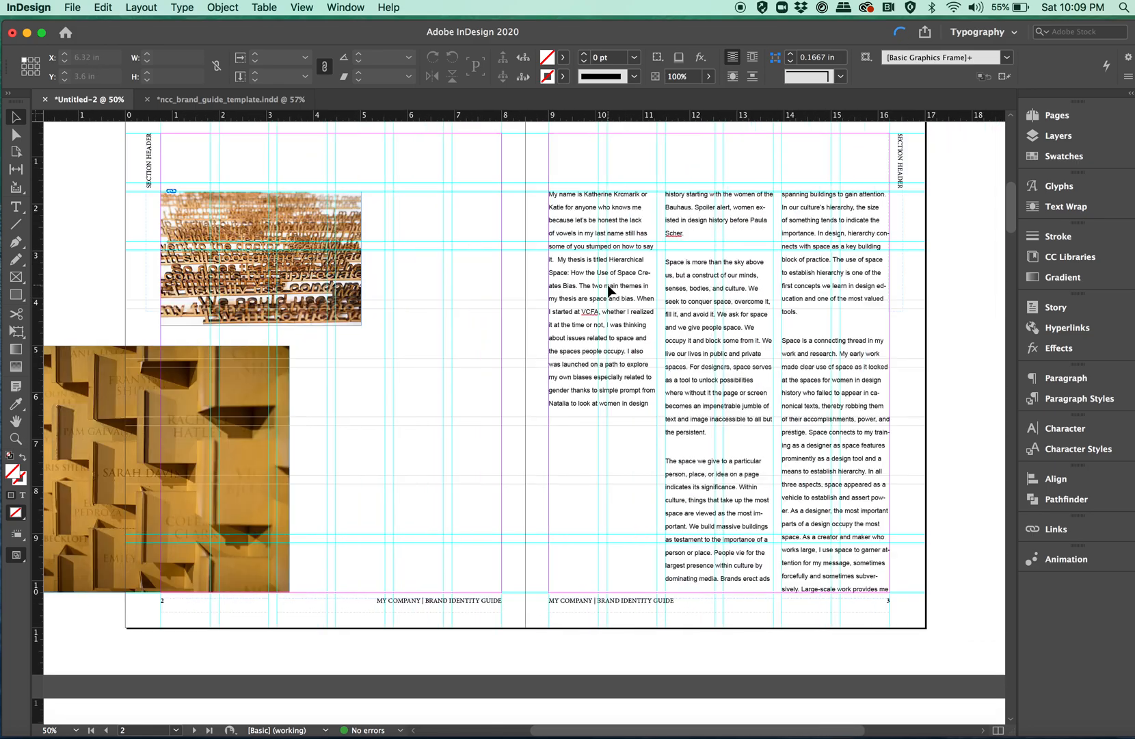
key(super+semicolon)
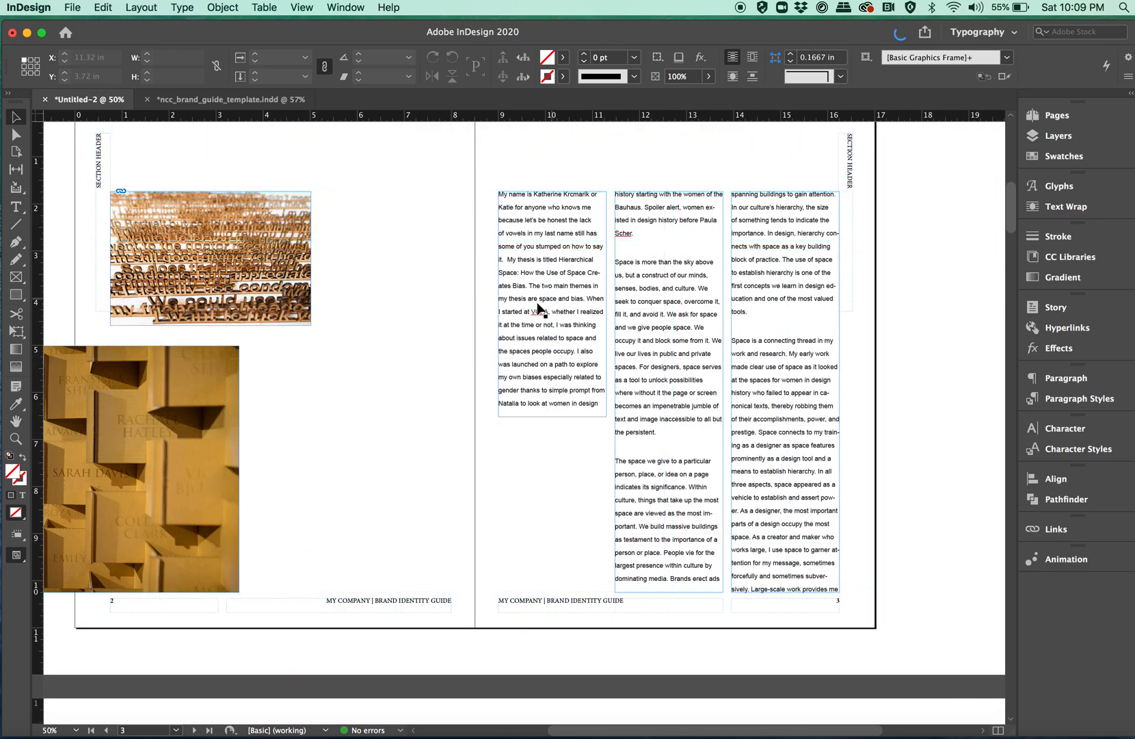
click(302, 6)
mouse_move(336, 227)
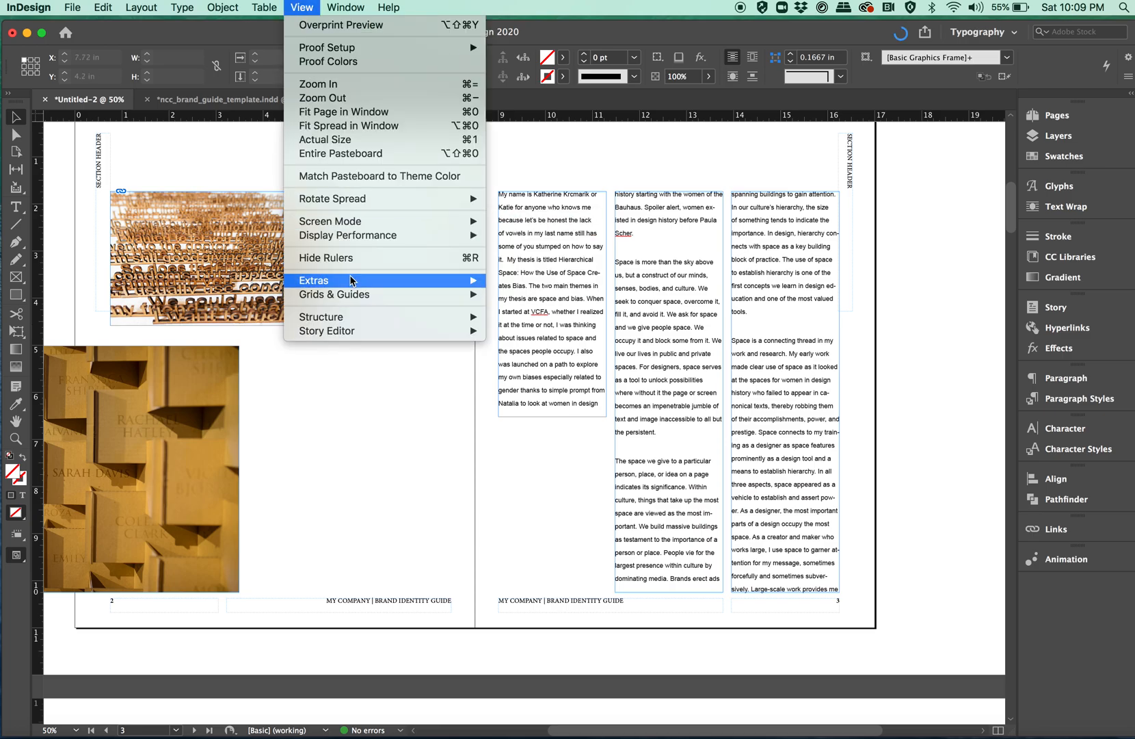
click(524, 281)
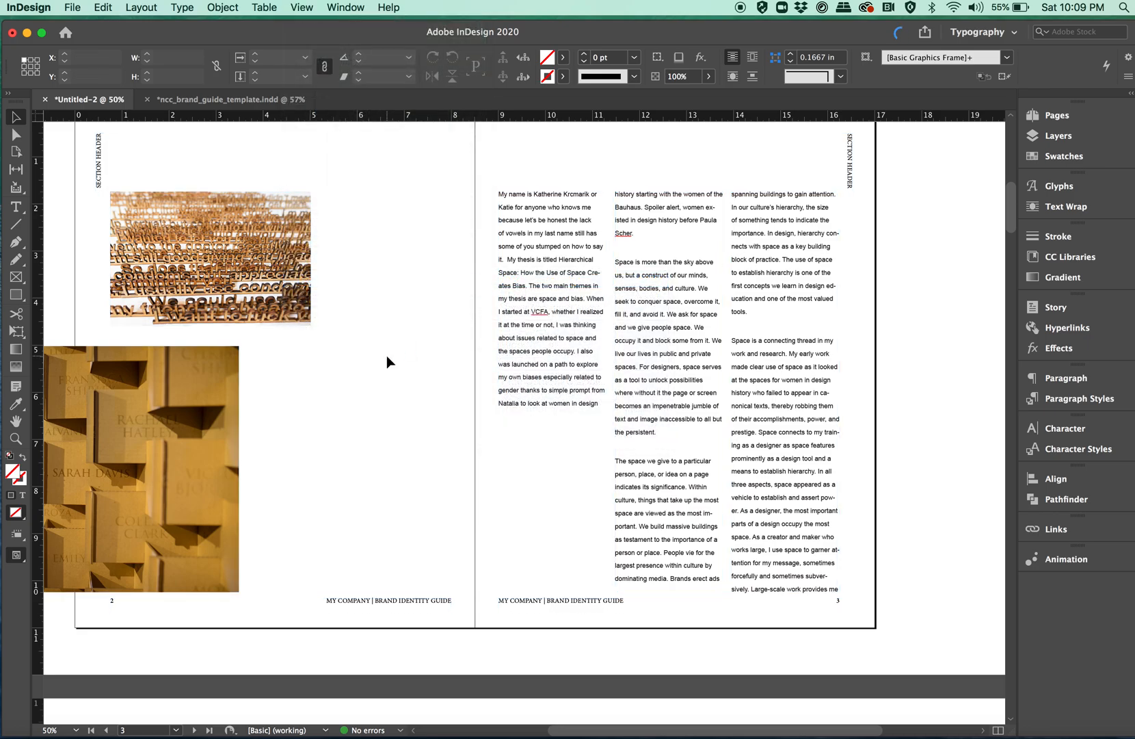
Start placing a file with nothing selected and browse to the Jacht folder on the Desktop
scroll(336, 327, up, 5)
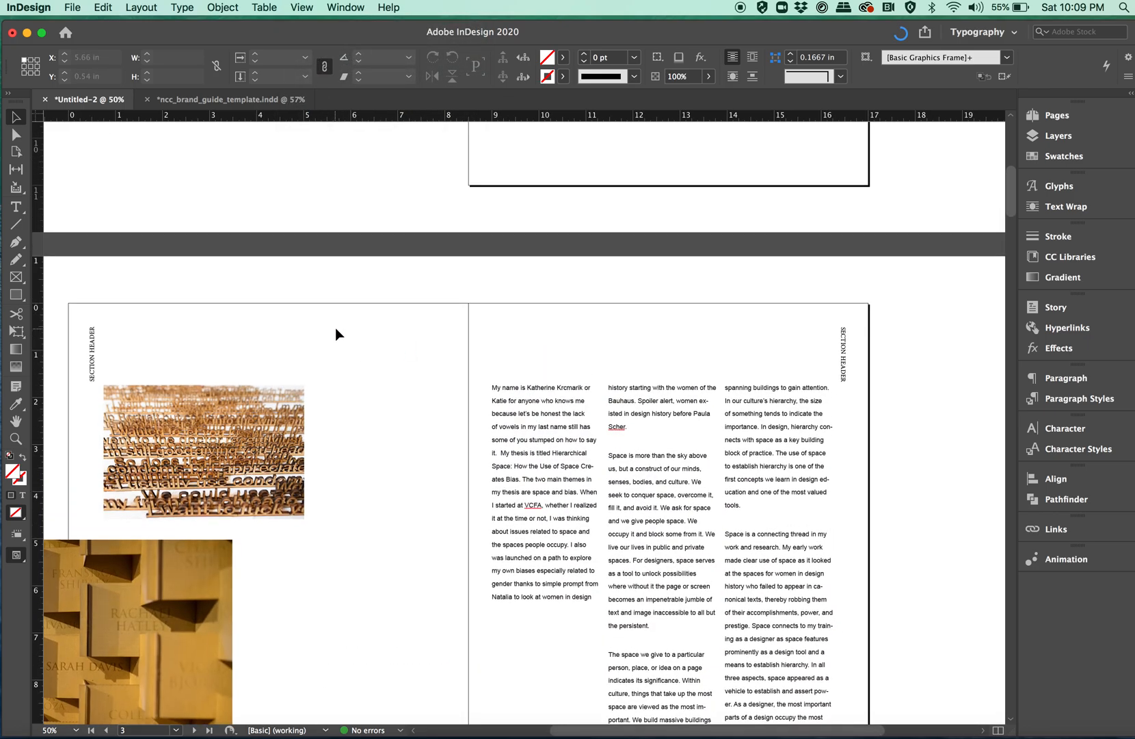
scroll(335, 328, down, 4)
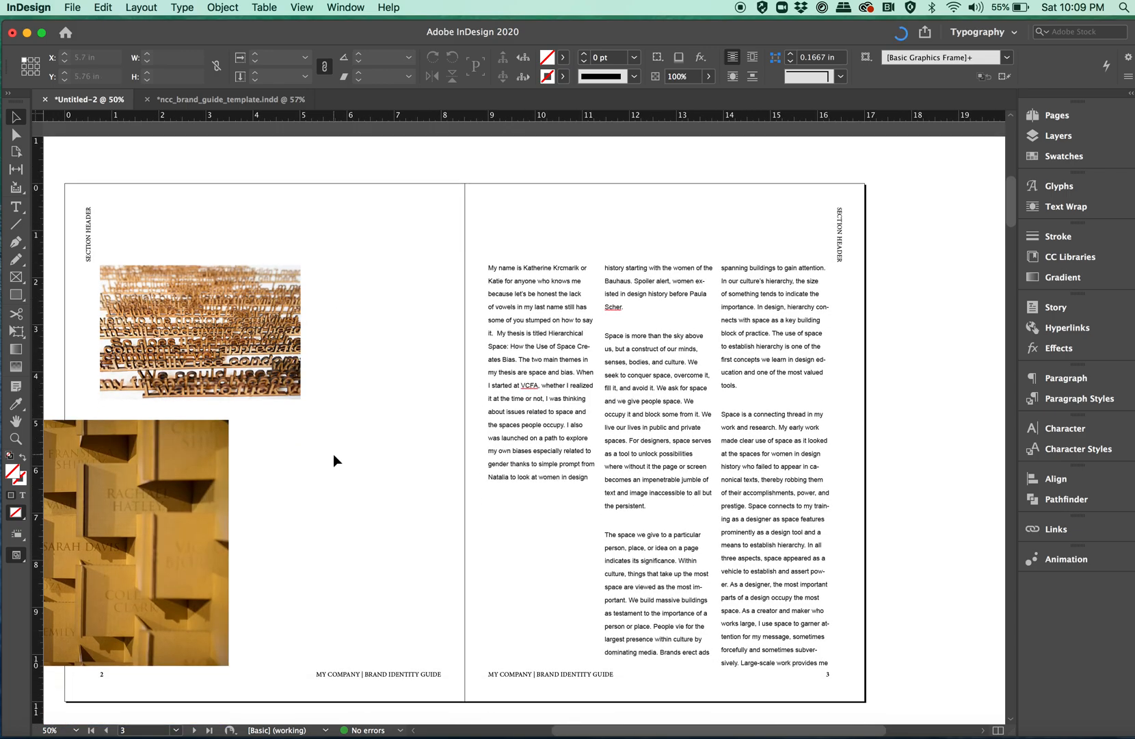
key(super+d)
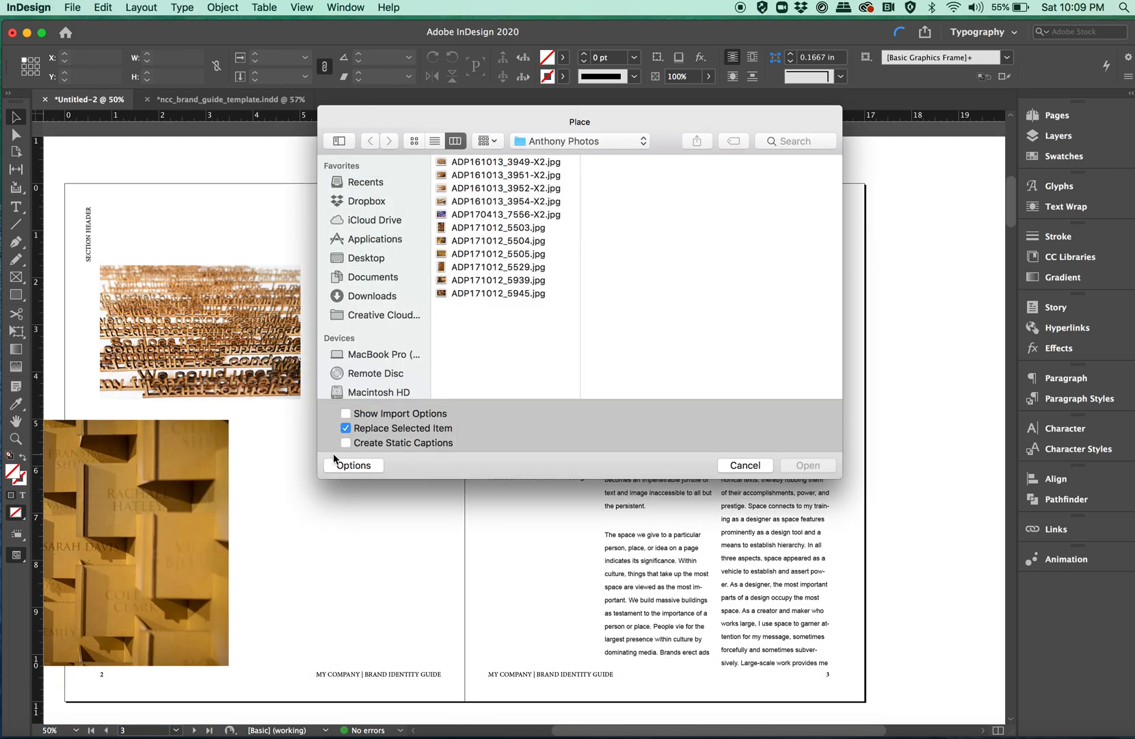
click(545, 142)
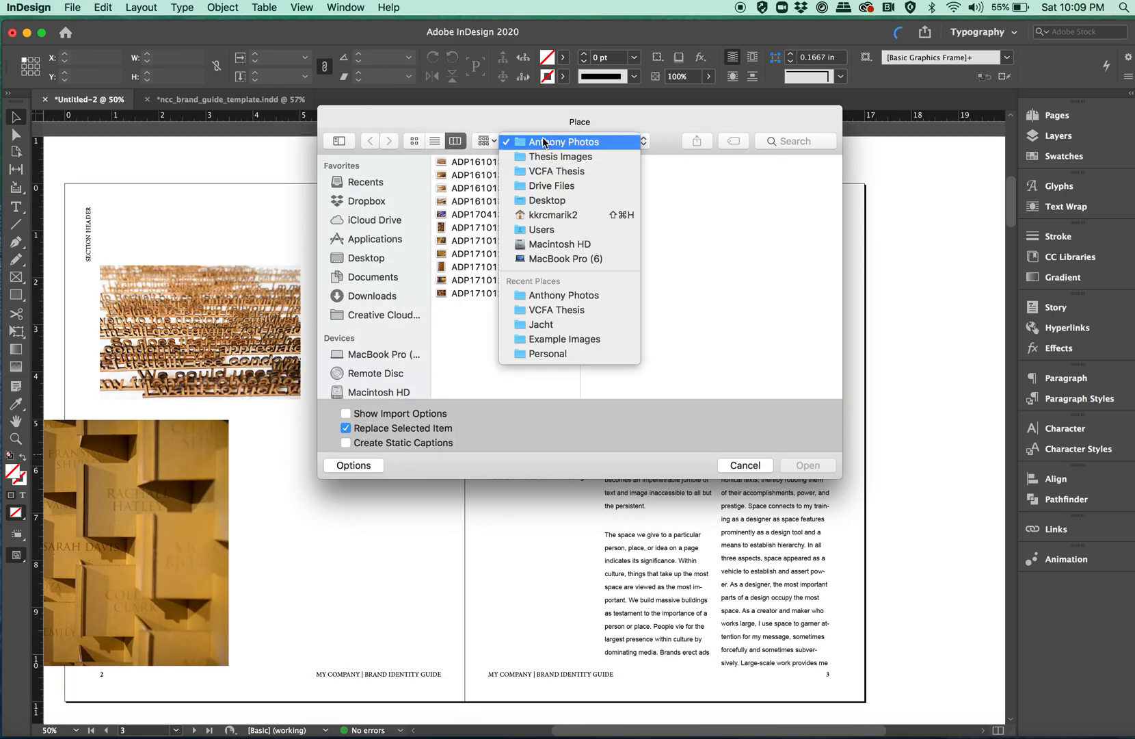
click(538, 200)
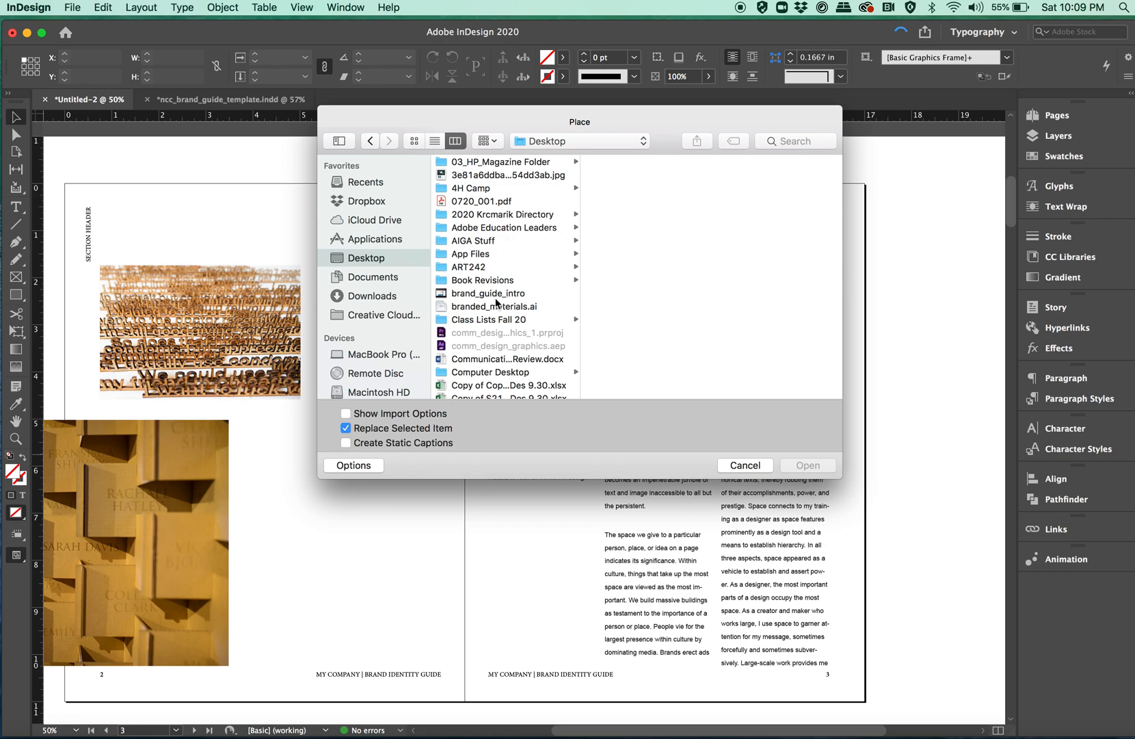
scroll(495, 299, down, 10)
scroll(495, 297, down, 7)
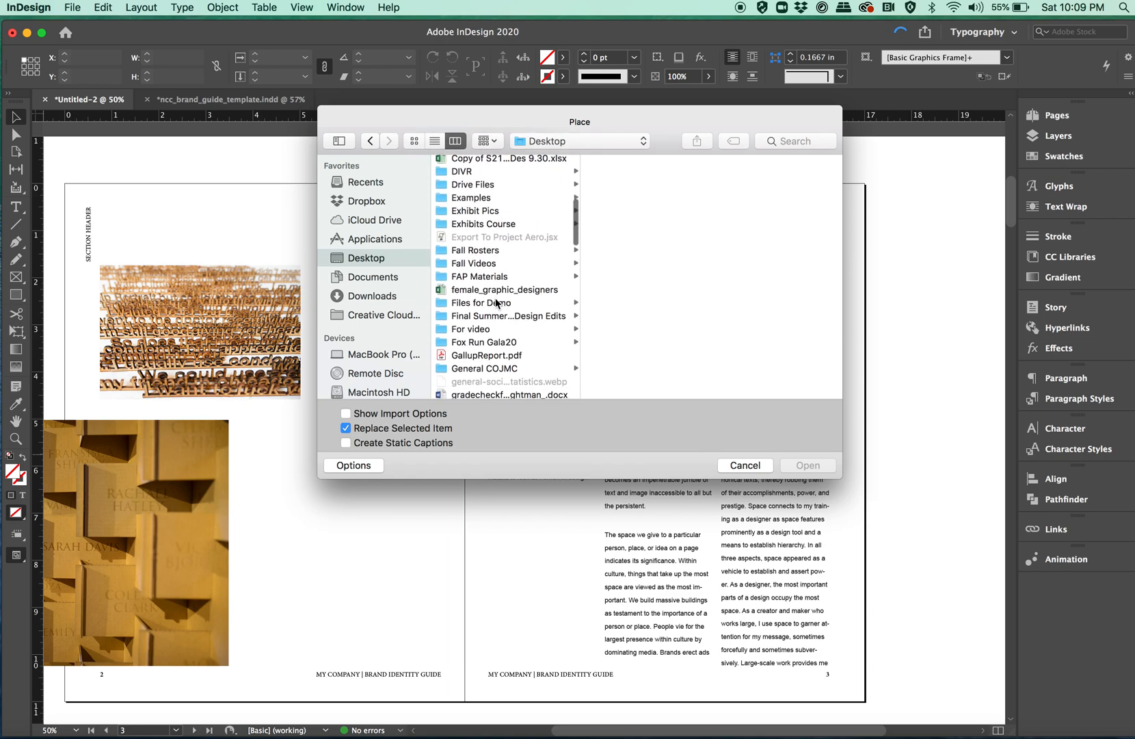
scroll(496, 299, down, 4)
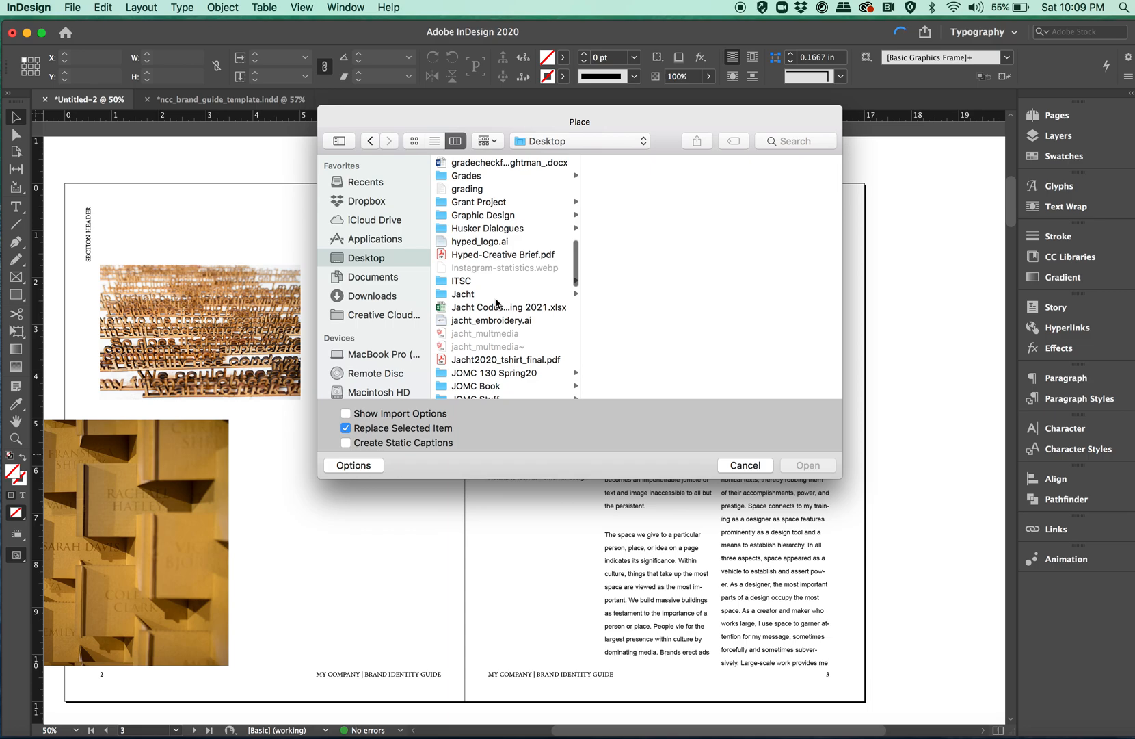
click(470, 295)
scroll(660, 309, down, 3)
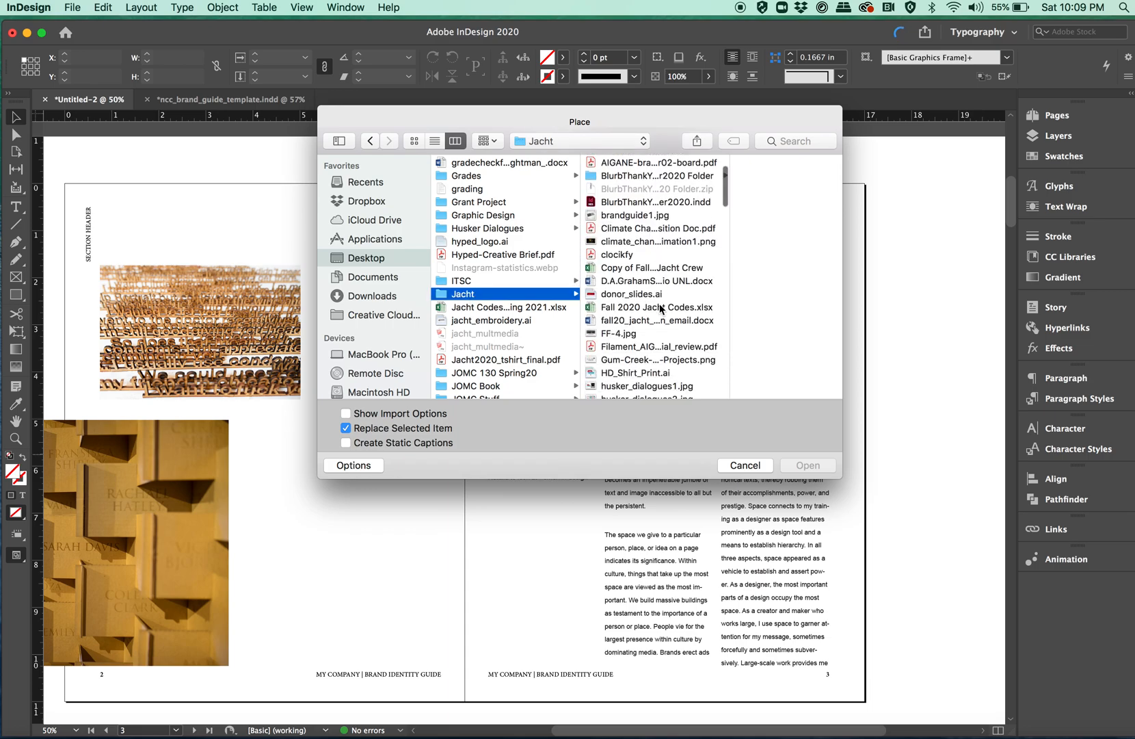
scroll(660, 309, up, 3)
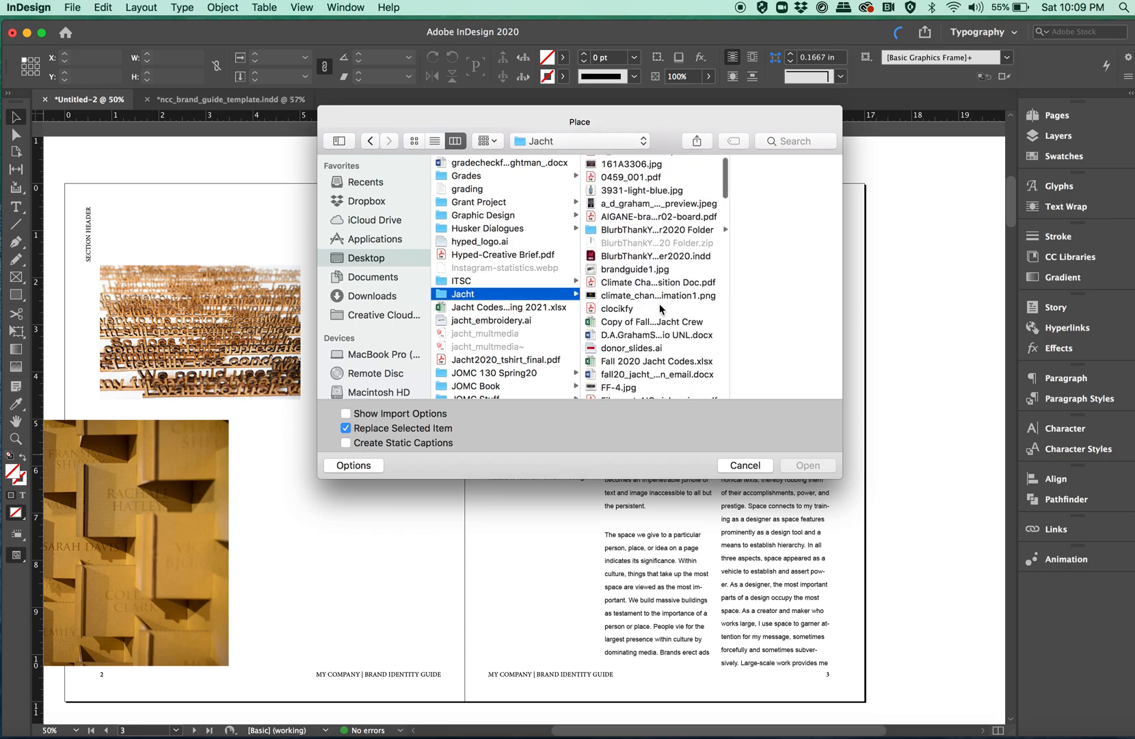
Open the Jacht Patterns subfolder and preview Patterns-Instagram-03.jpg among its pattern images
scroll(661, 309, down, 10)
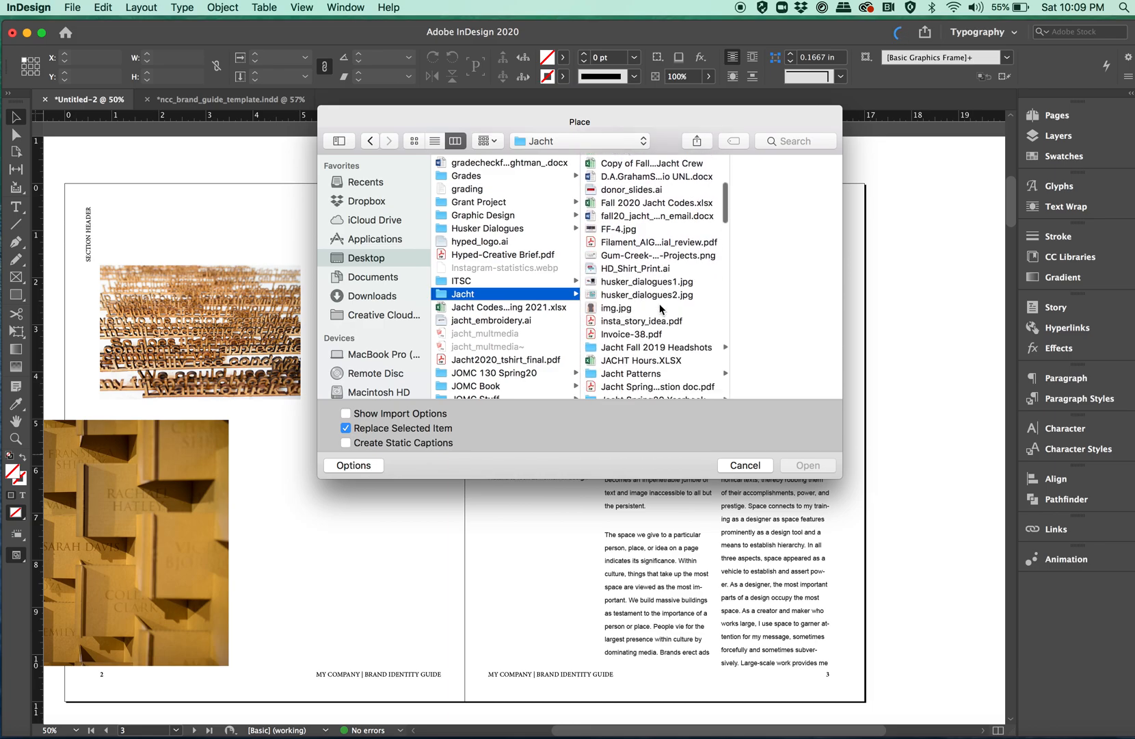
scroll(661, 309, down, 2)
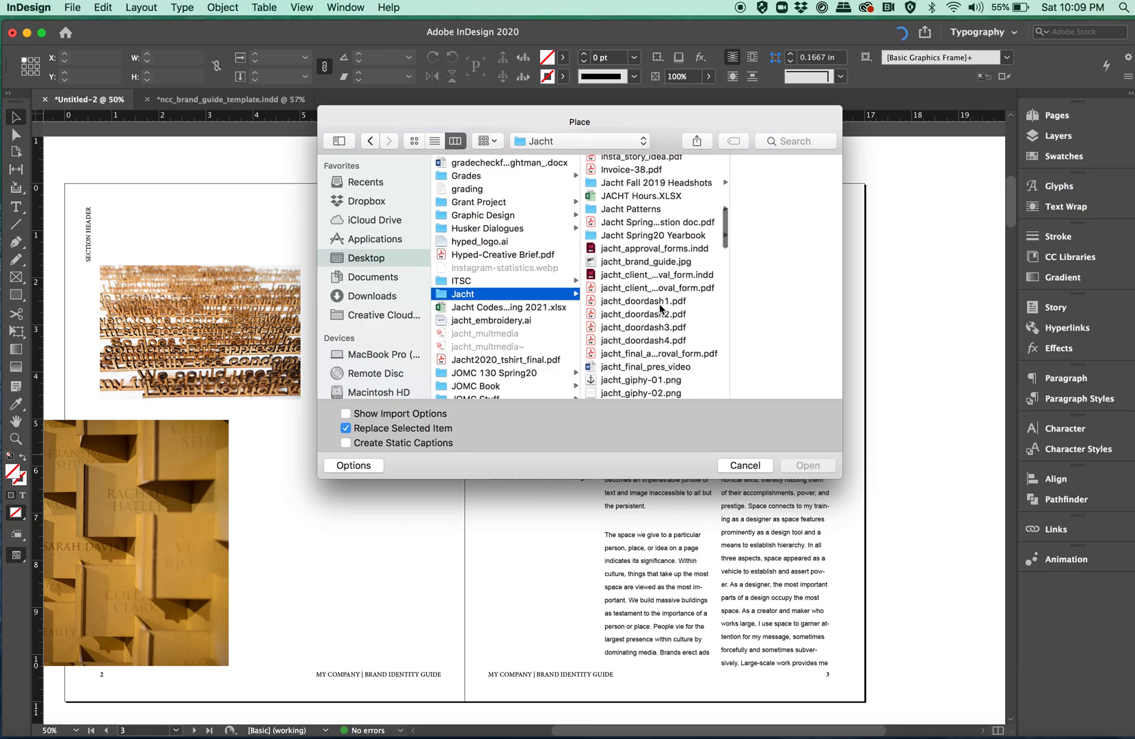
click(651, 210)
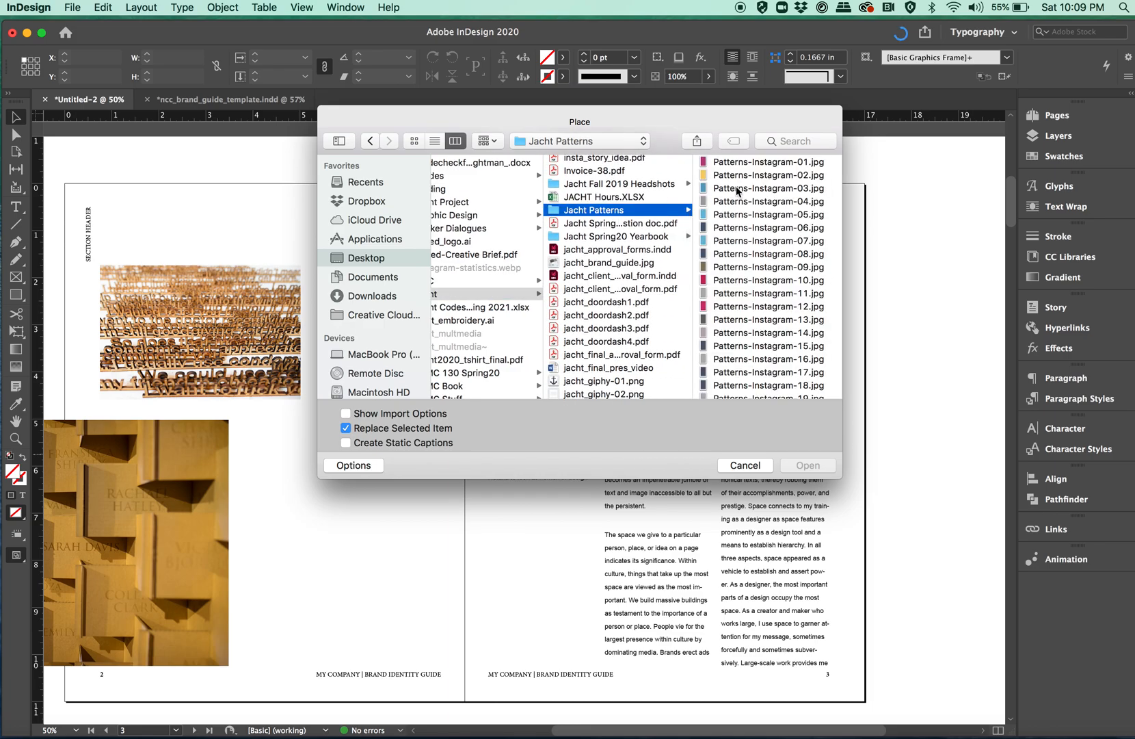
click(738, 191)
scroll(628, 340, down, 3)
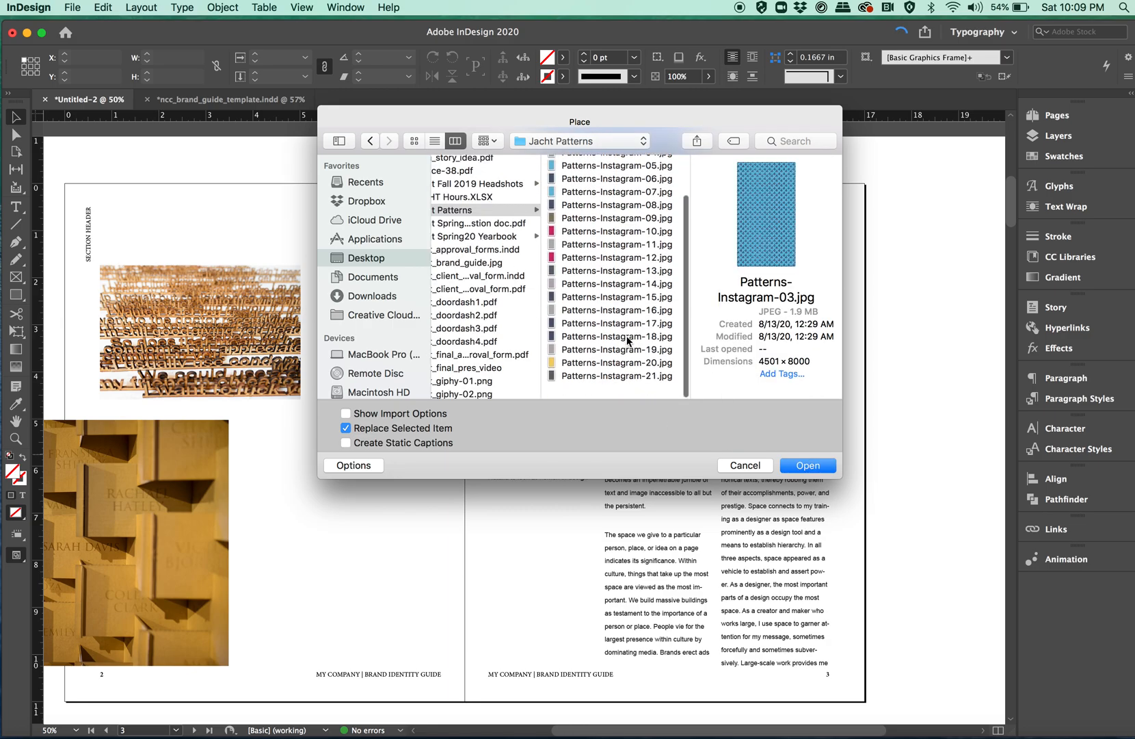
scroll(505, 352, left, 3)
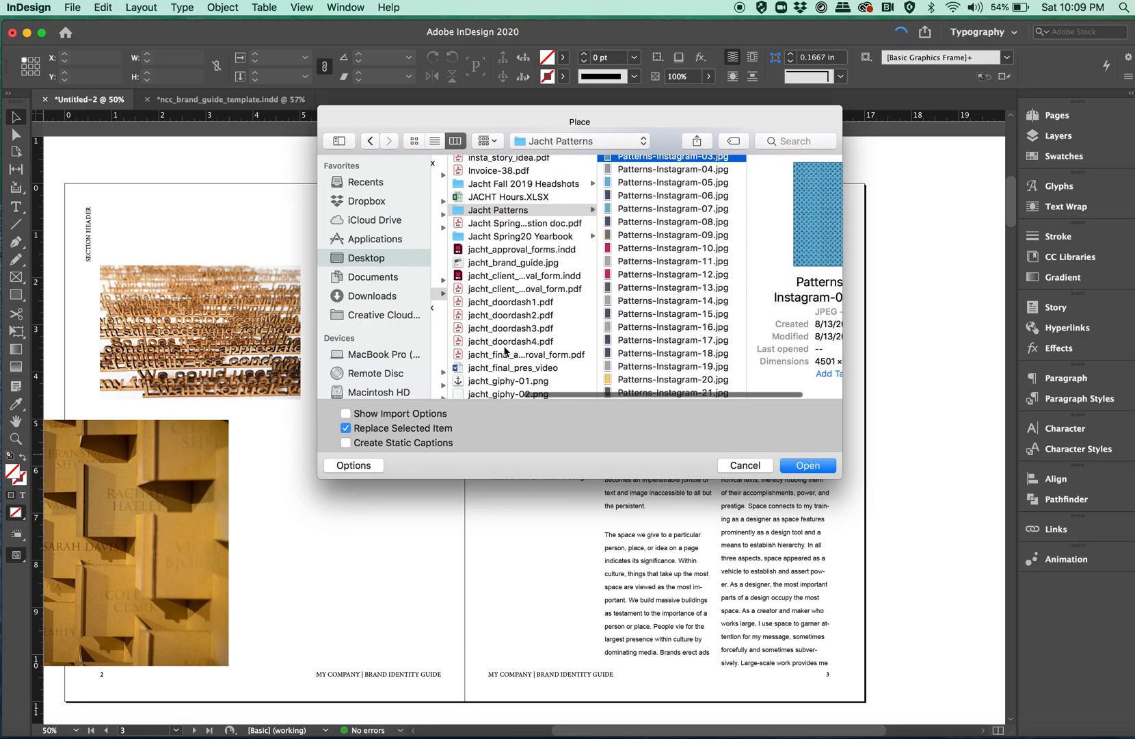
Choose jacht_patterns.ai from the Jacht folder for placing, with Show Import Options enabled
scroll(505, 352, down, 8)
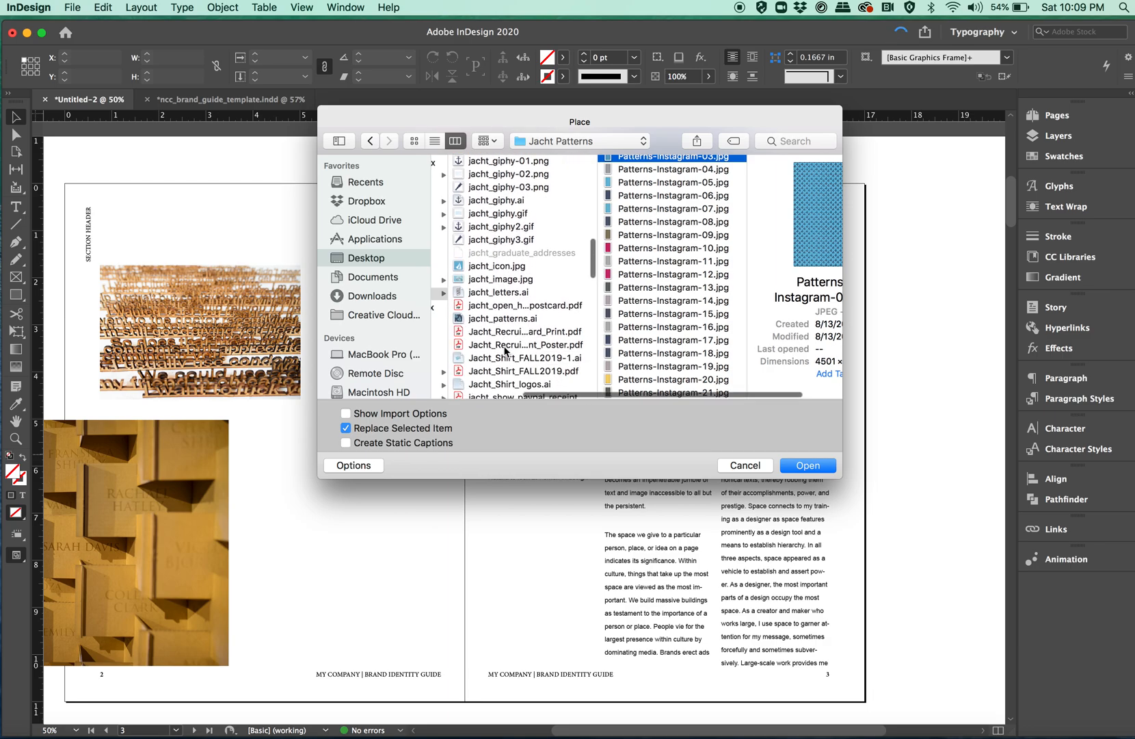
click(501, 295)
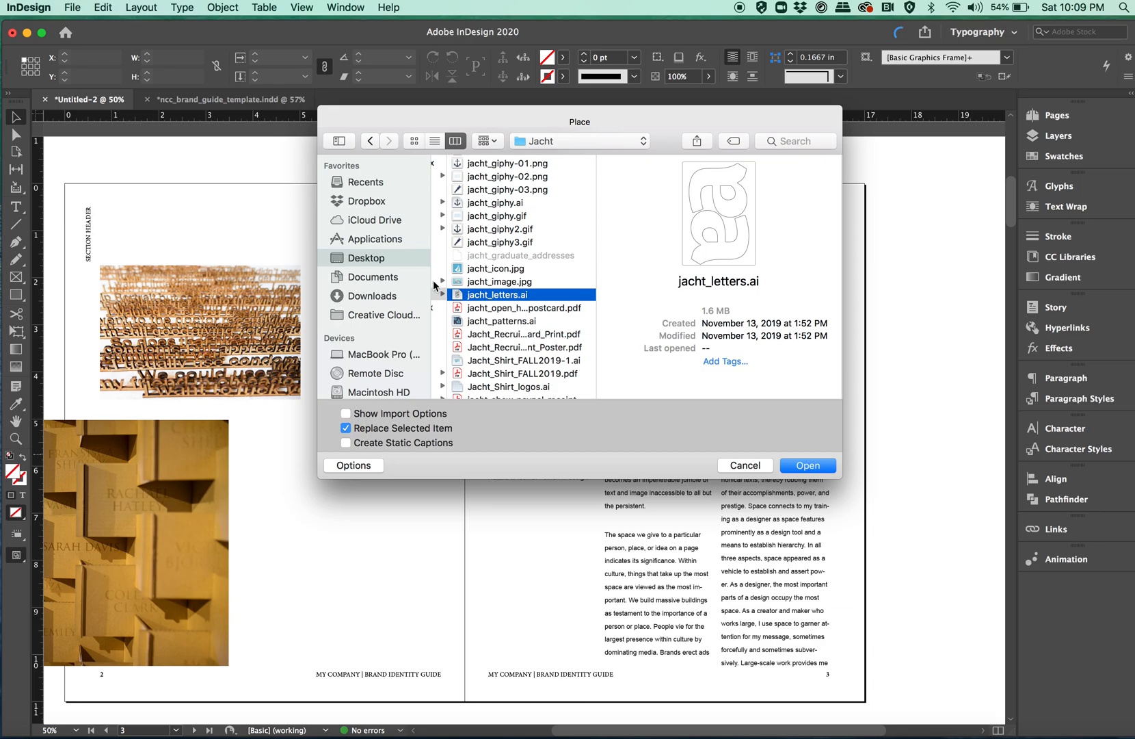
click(471, 321)
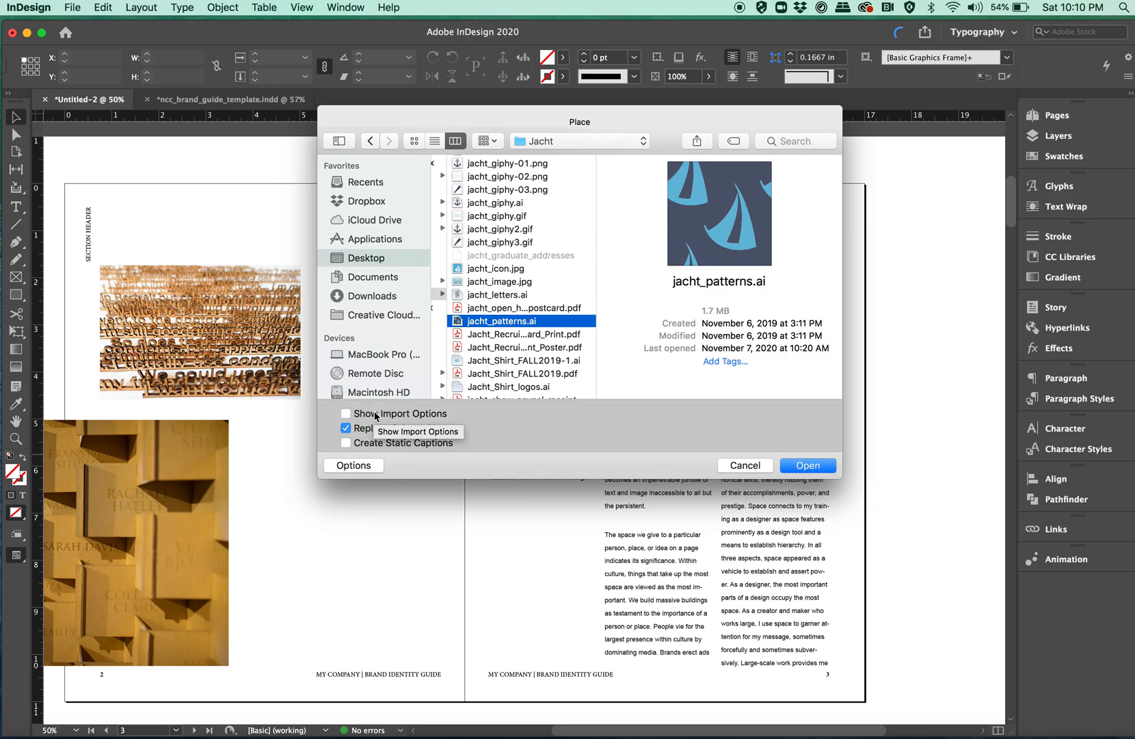
click(345, 414)
click(795, 466)
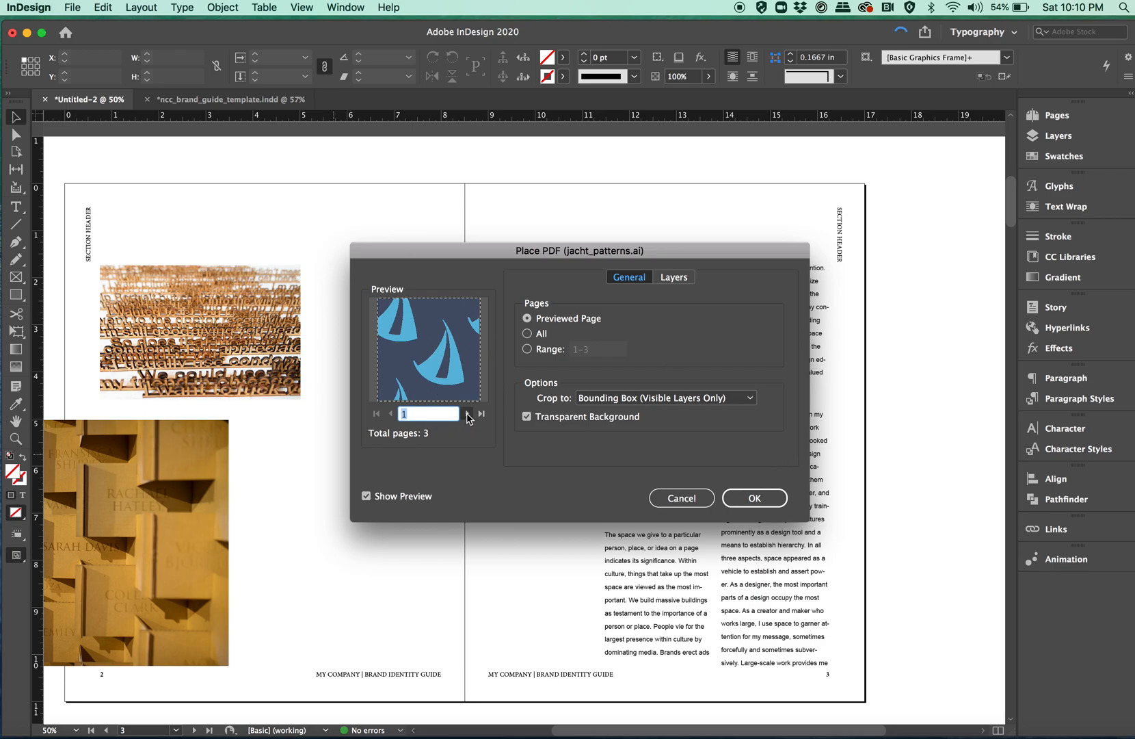
Pick page 3, the anchor pattern, as the previewed page to import and load it for placing
click(467, 413)
click(468, 414)
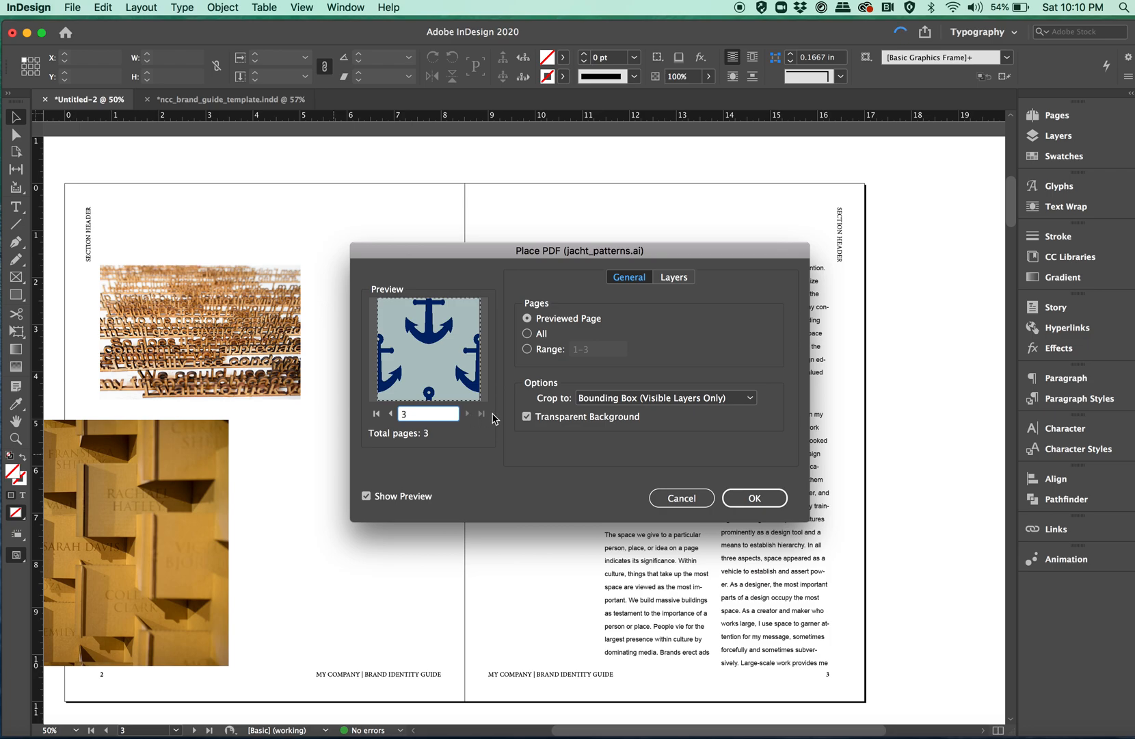
click(757, 492)
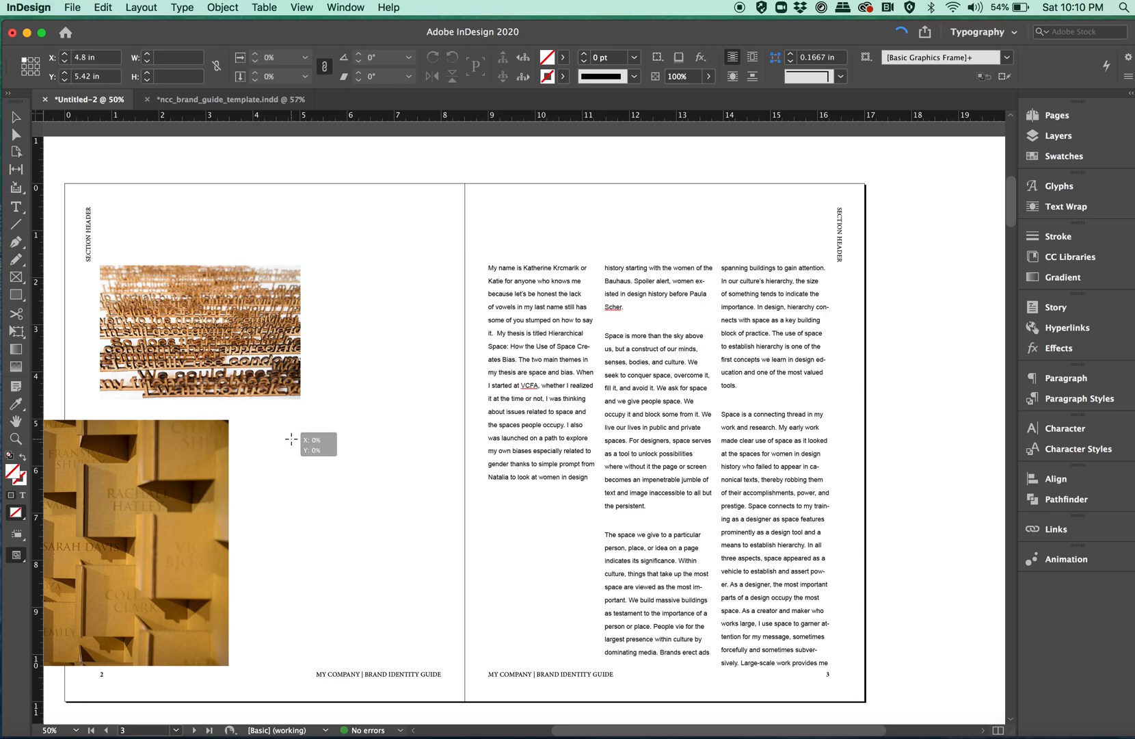
Place the 2 by 2 in anchor pattern on page 2 beside the yellow photo, then set the display performance to Typical Display
click(292, 438)
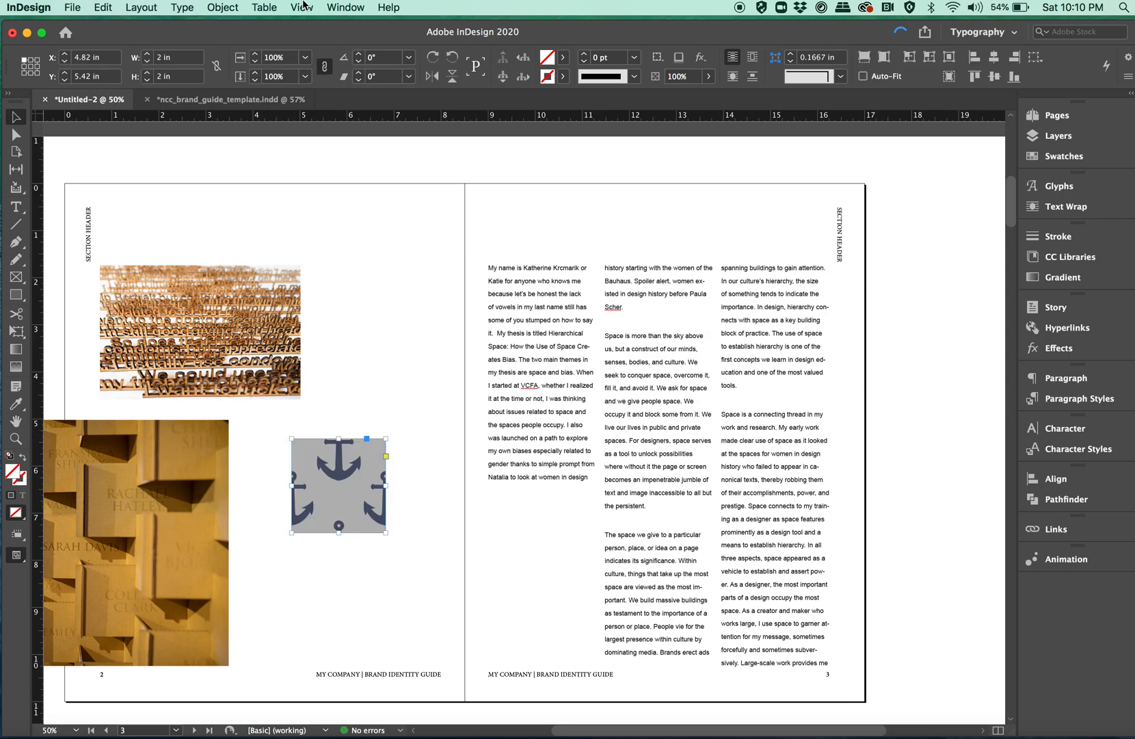
click(304, 7)
mouse_move(418, 246)
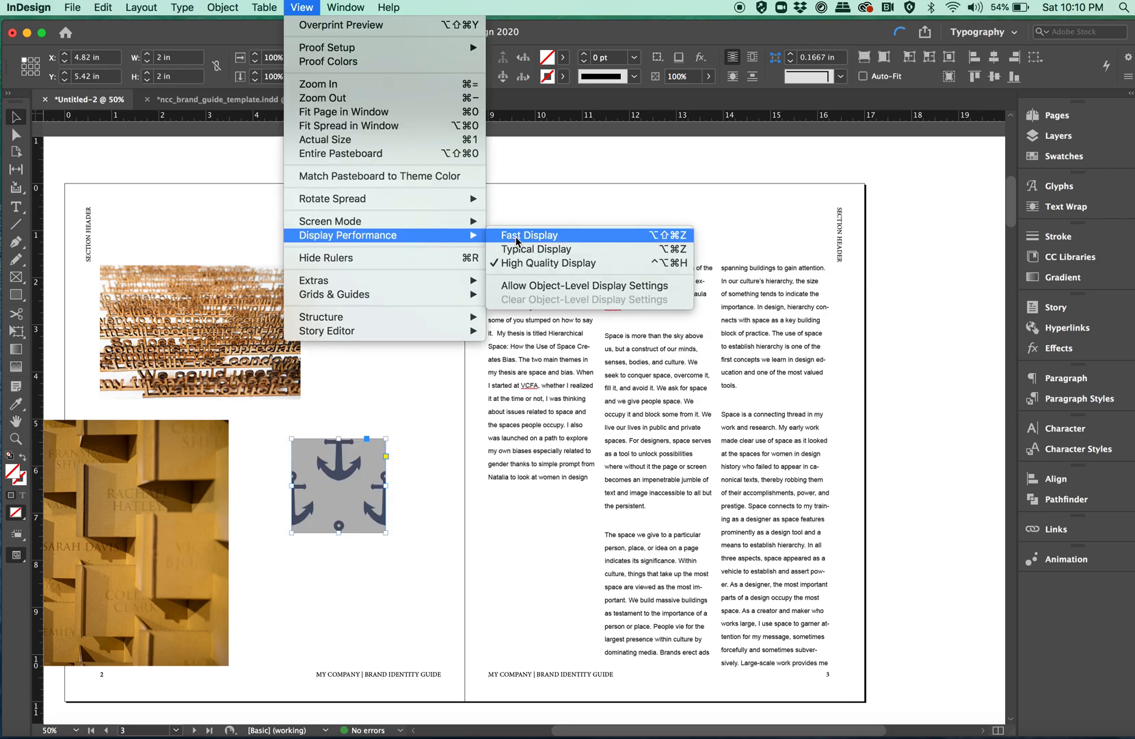
click(521, 249)
scroll(437, 404, down, 5)
scroll(437, 404, left, 2)
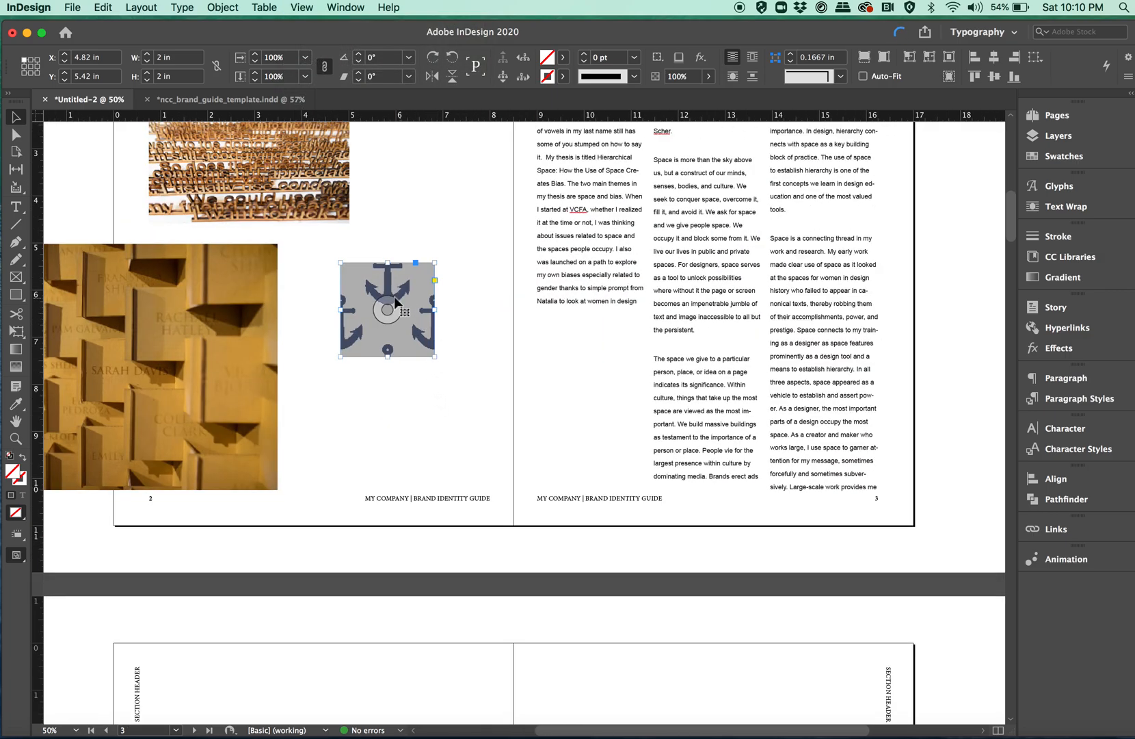
click(465, 384)
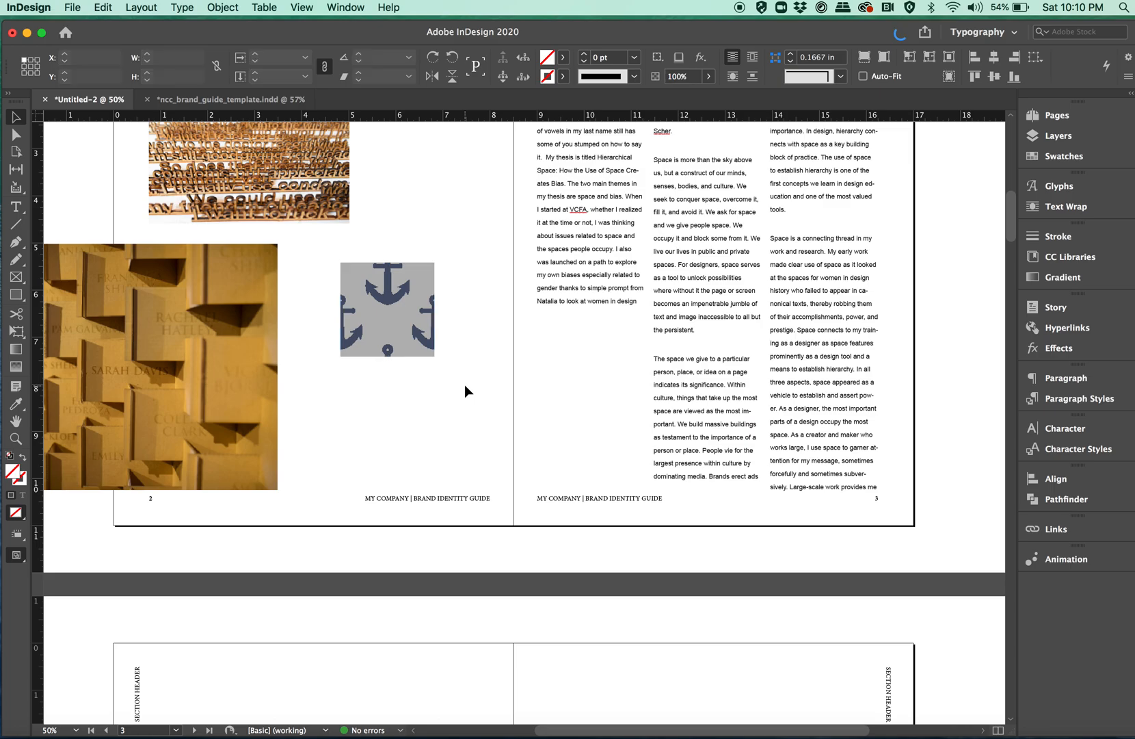
Review the photos, anchor pattern and threaded text columns across the document's spreads, returning to pages 2 and 3
scroll(467, 308, up, 2)
scroll(467, 305, right, 1)
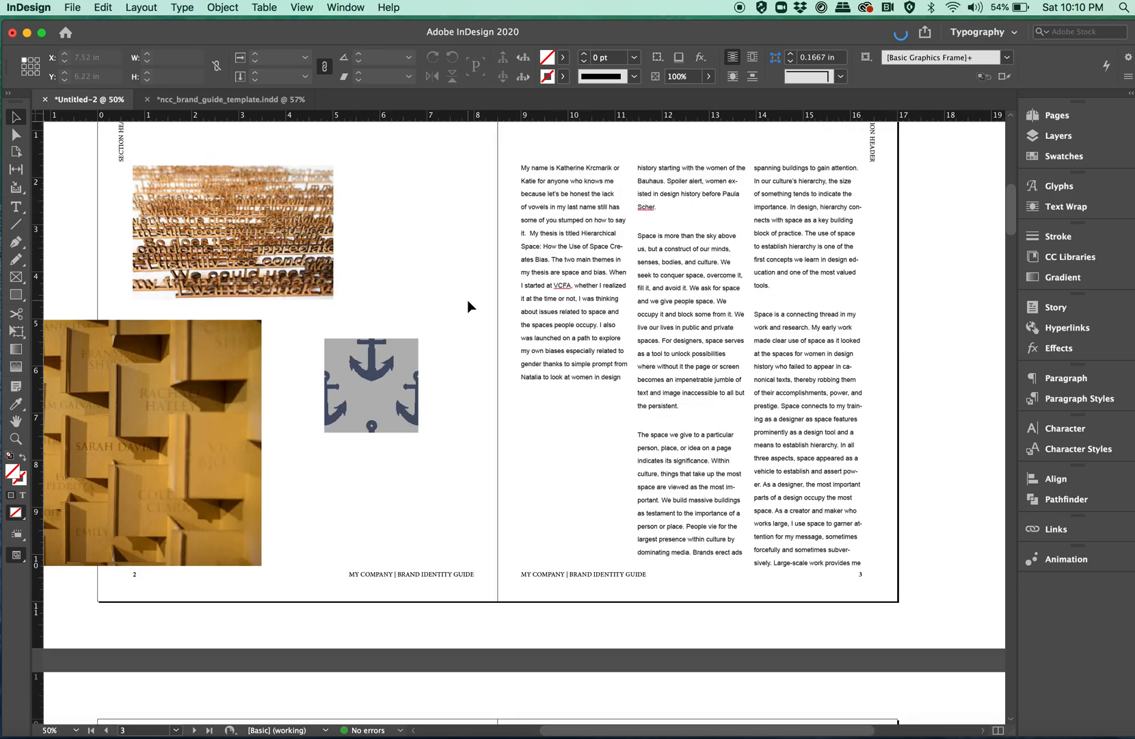
scroll(468, 306, up, 10)
scroll(467, 305, right, 1)
scroll(468, 300, down, 20)
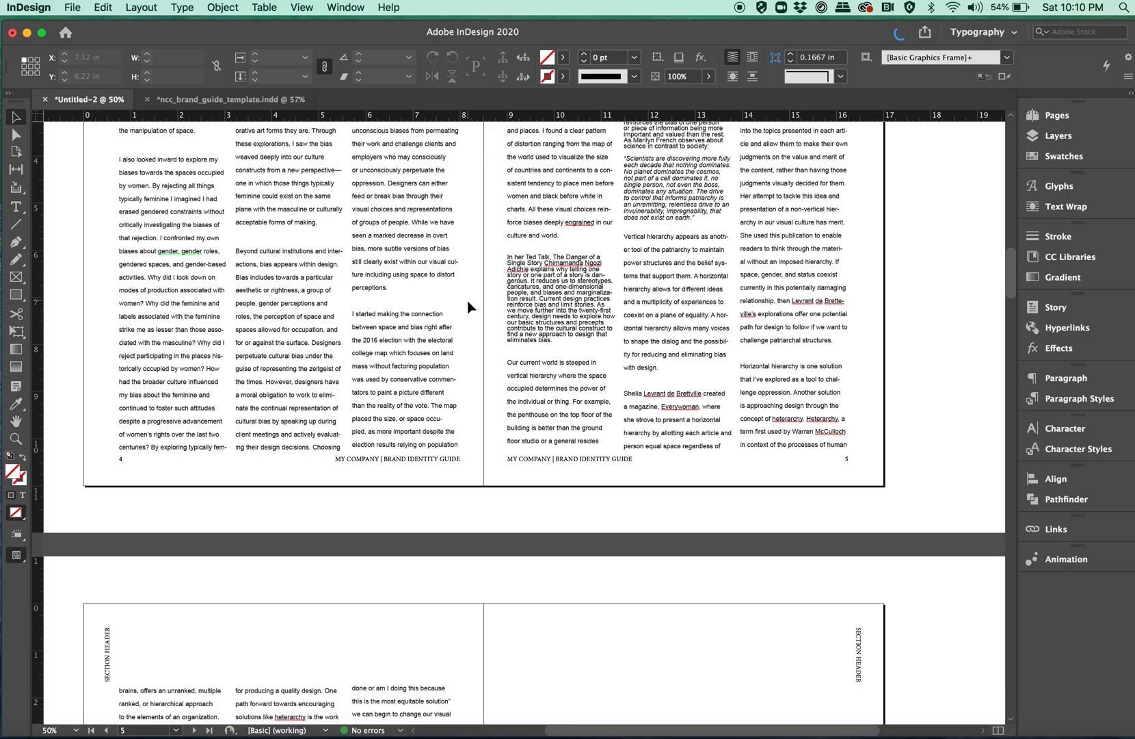
scroll(443, 368, up, 15)
scroll(437, 369, up, 12)
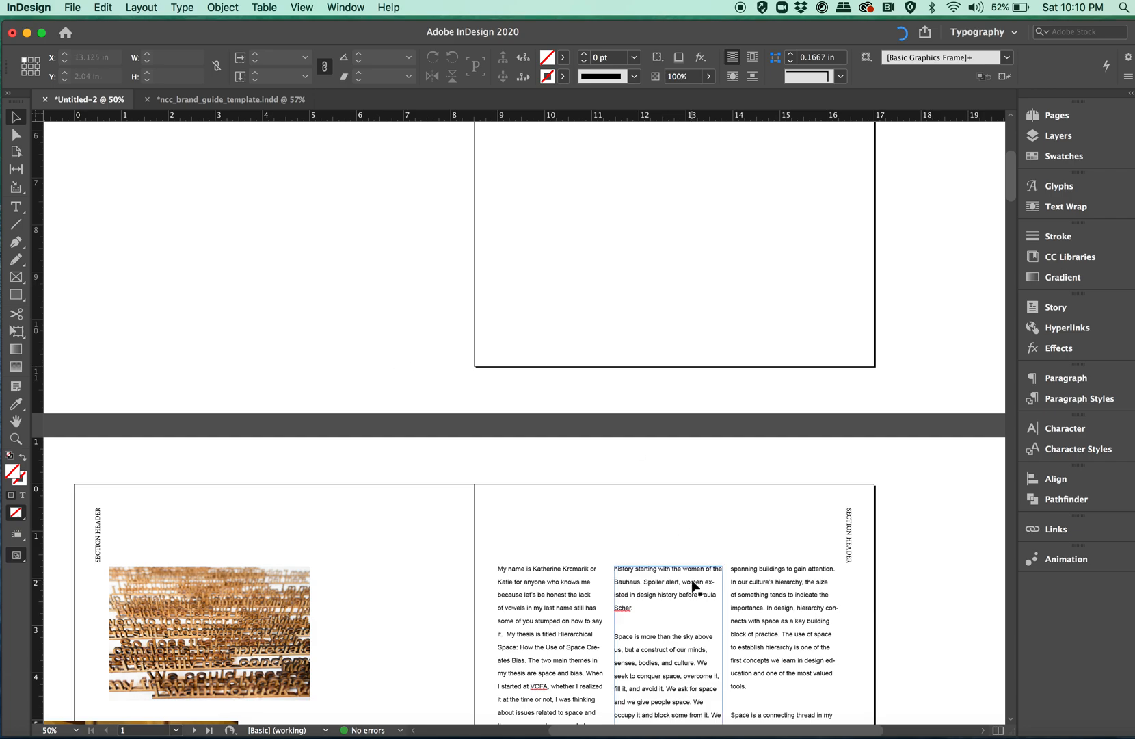
scroll(694, 585, down, 5)
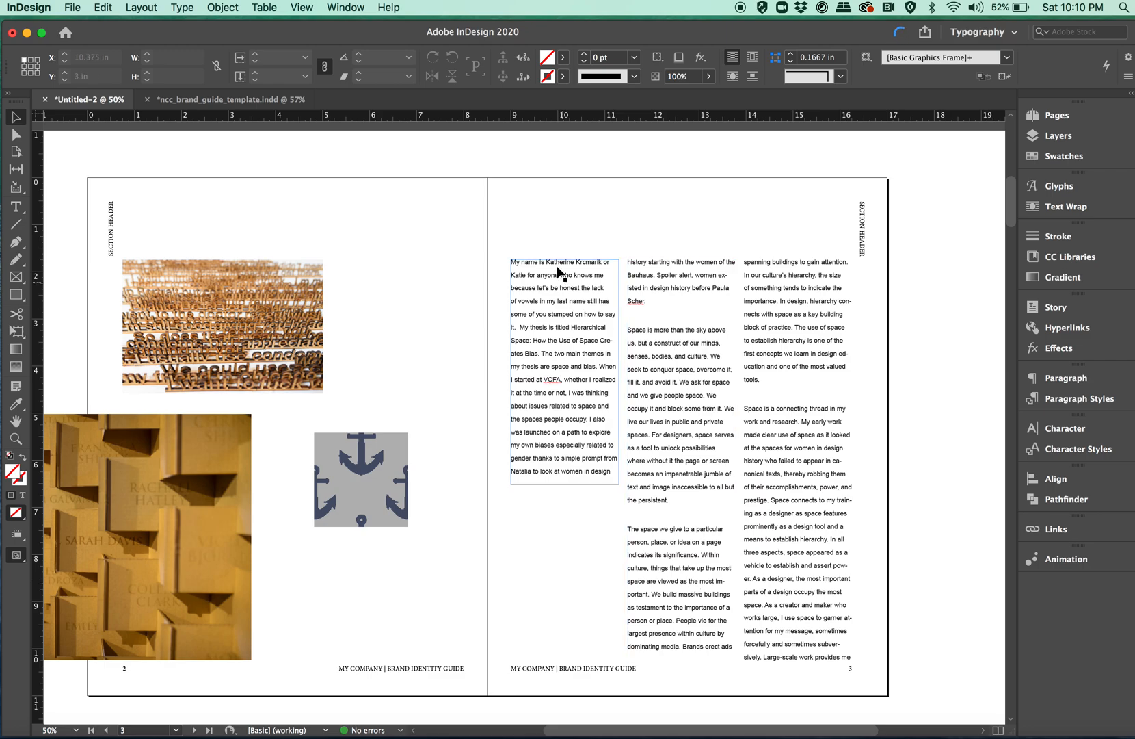